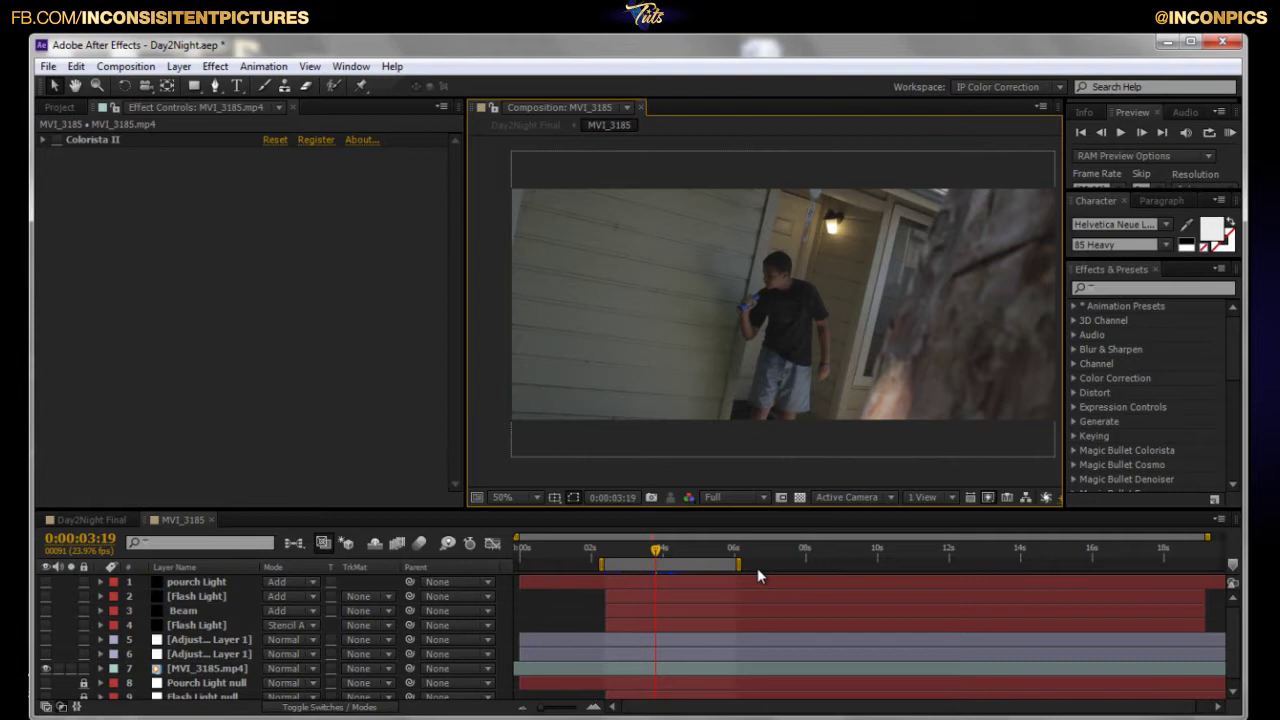
Scrub the playhead back through the porch shot to about 0:00:02:14.
left_click(655, 553)
left_click_drag(655, 553, 625, 556)
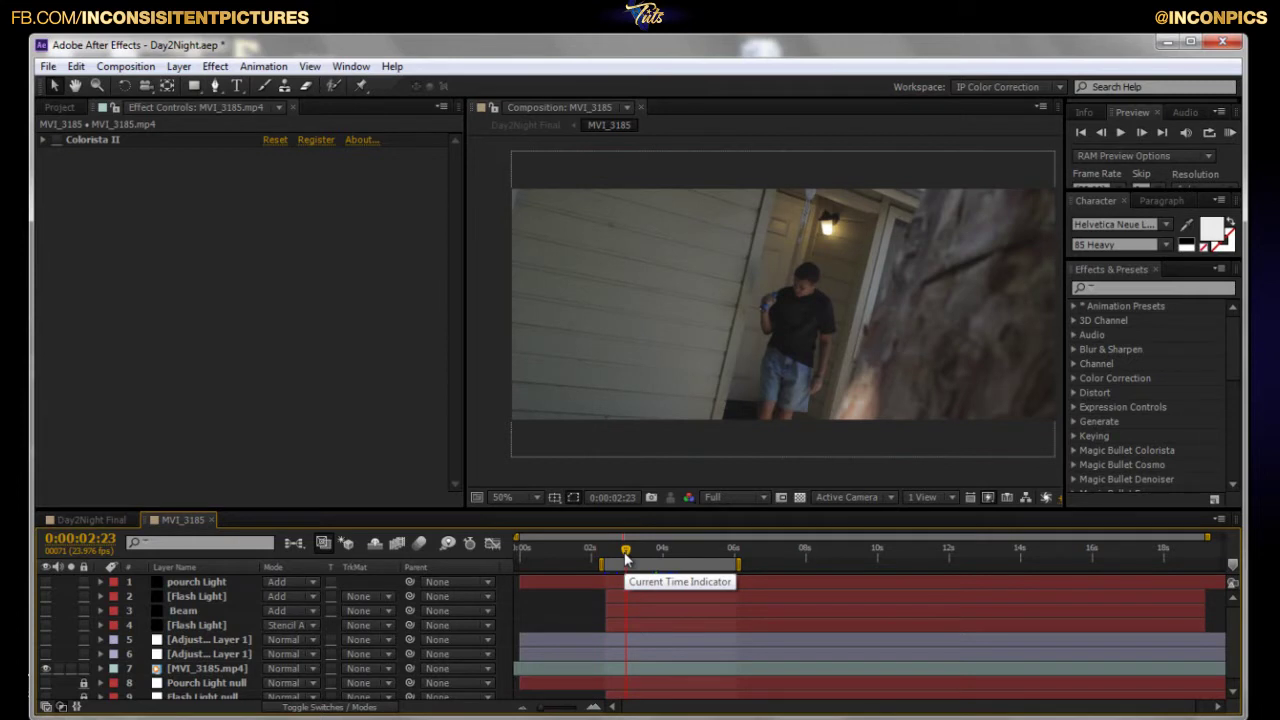
left_click_drag(625, 557, 617, 560)
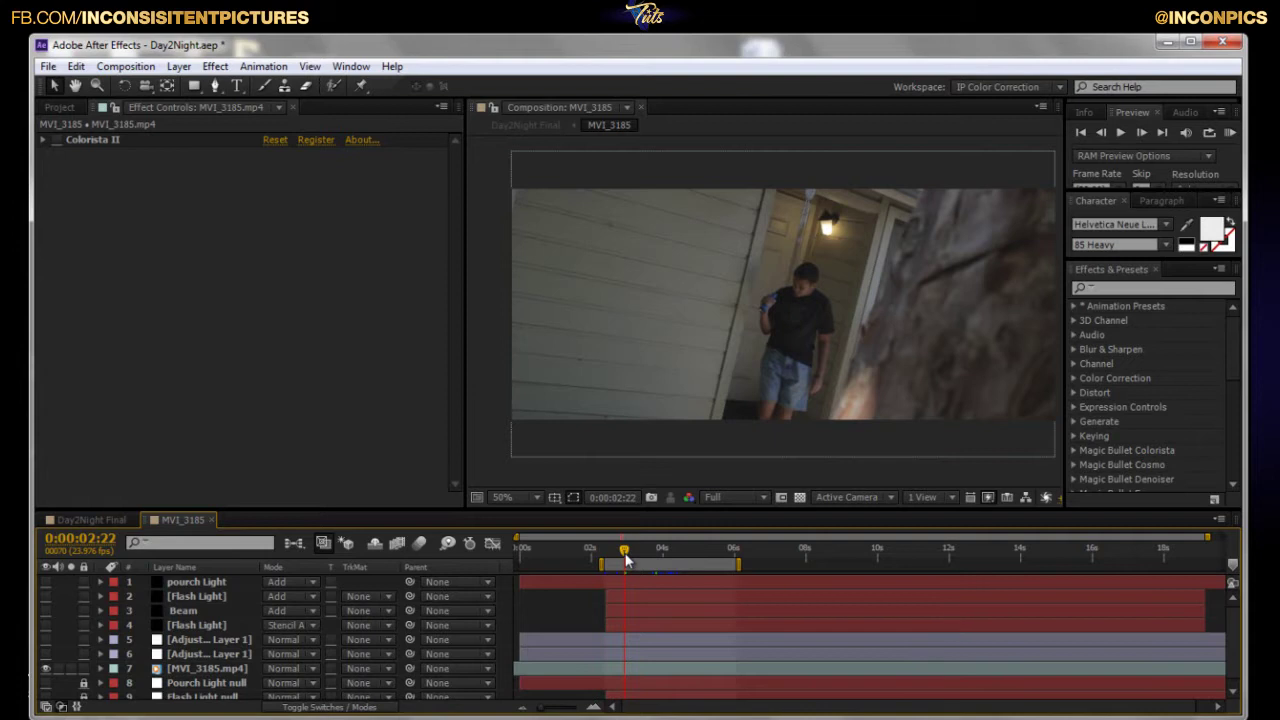
left_click_drag(625, 560, 617, 562)
Inspect the adjustment layer's Exposure and the footage's Colorista II effects, then park at 0:00:02:19.
left_click(189, 655)
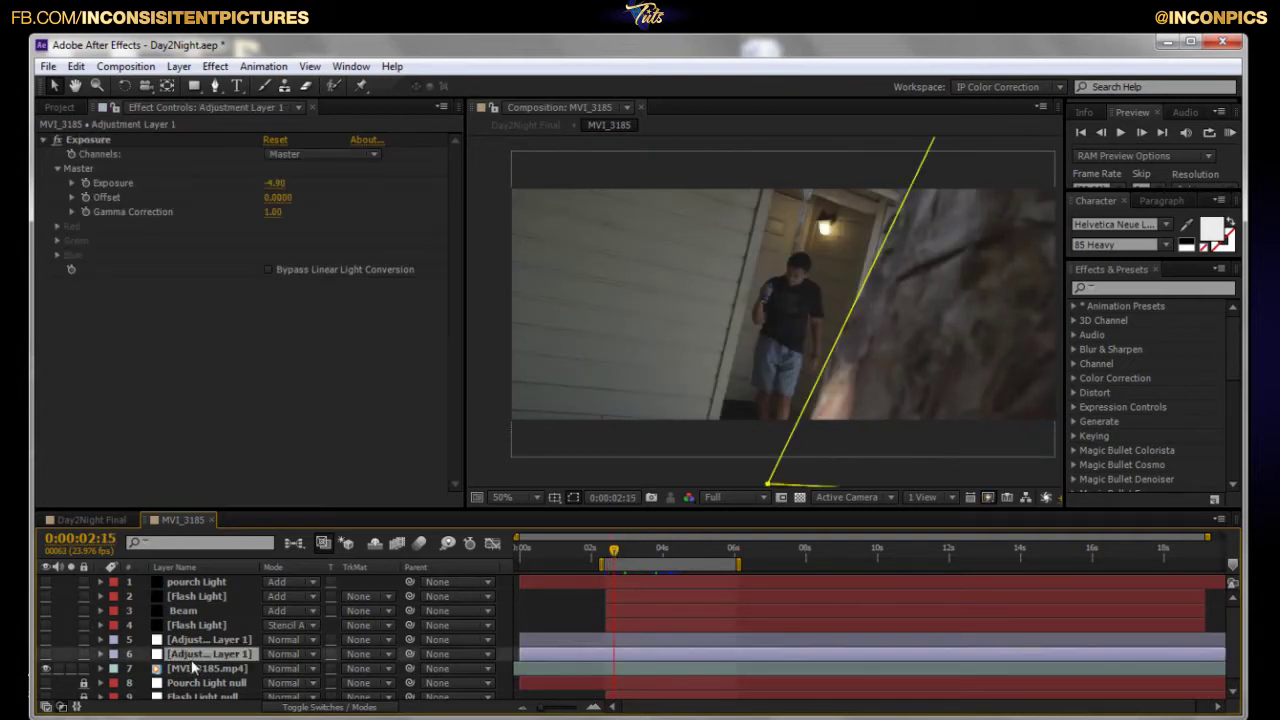
left_click(193, 667)
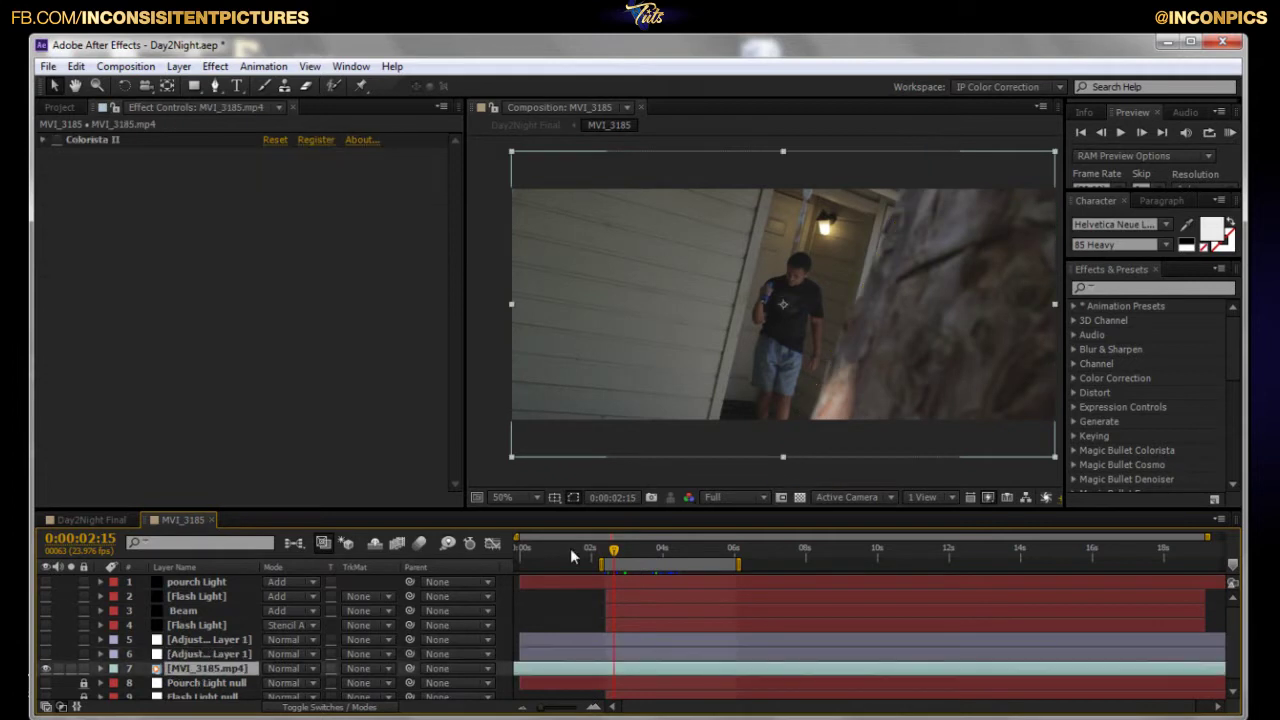
left_click(714, 486)
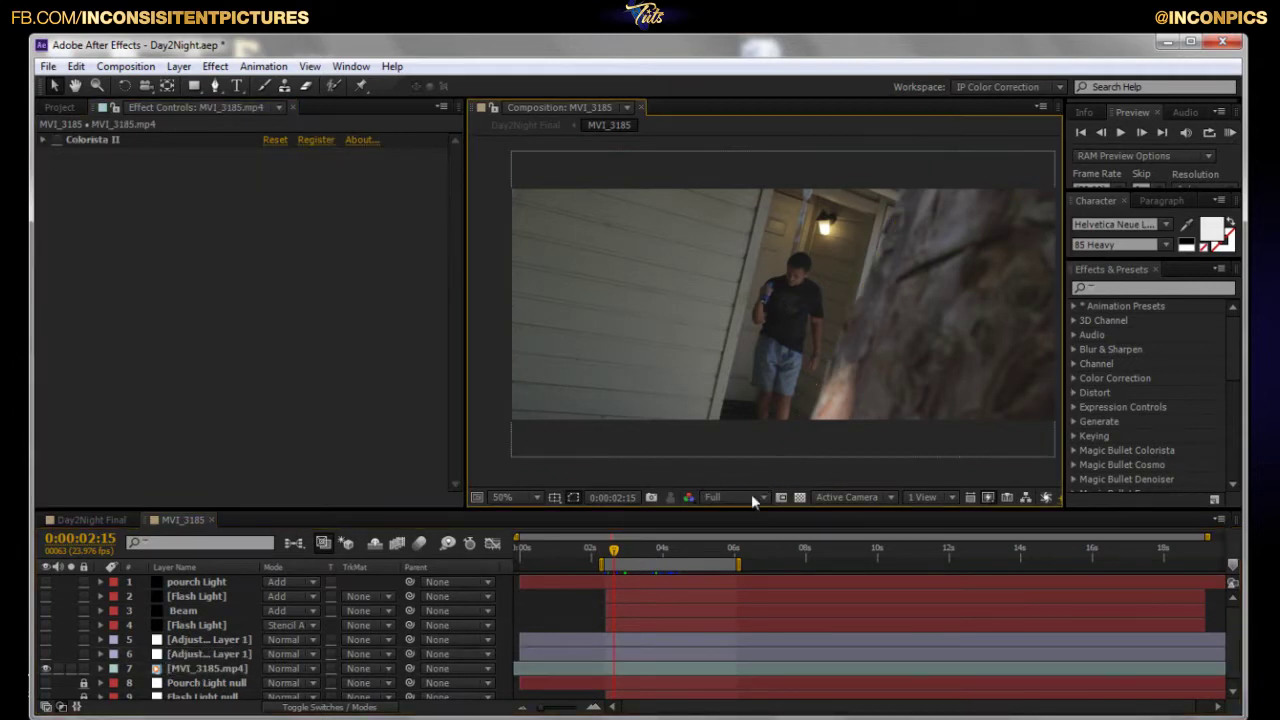
left_click(620, 553)
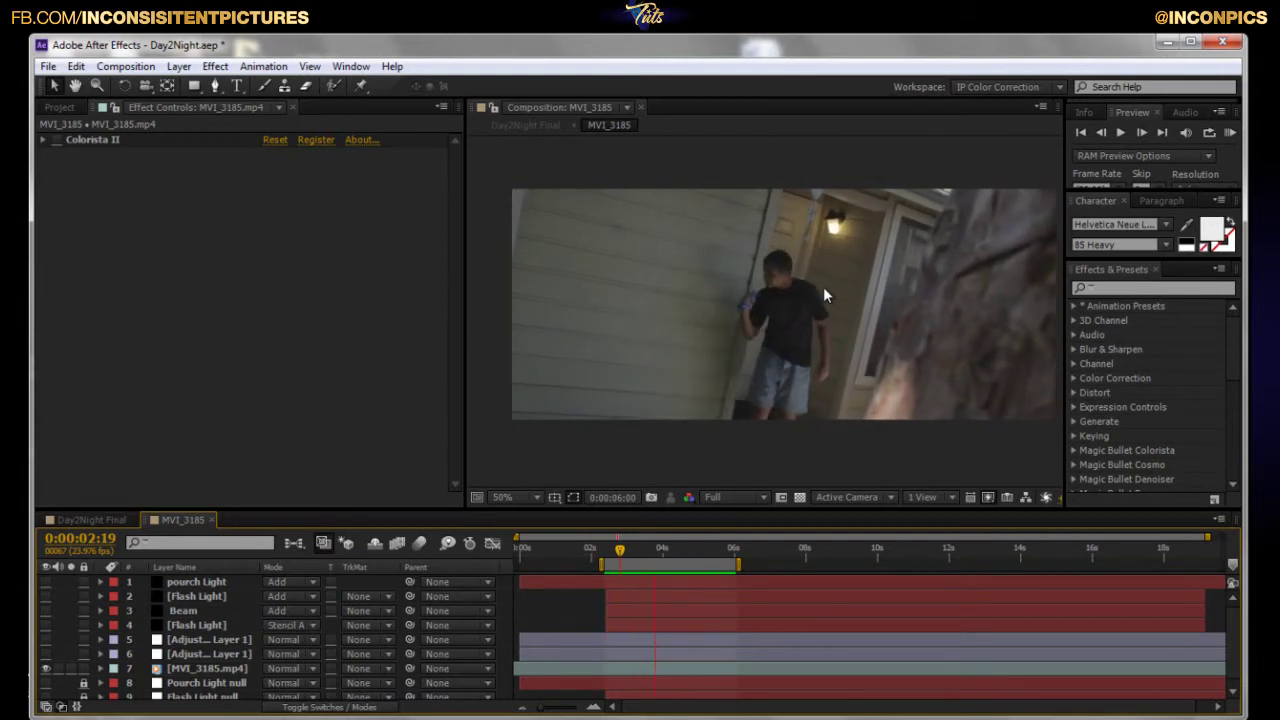
Stop the work-area preview of the porch shot at 0:00:03:01.
left_click(793, 380)
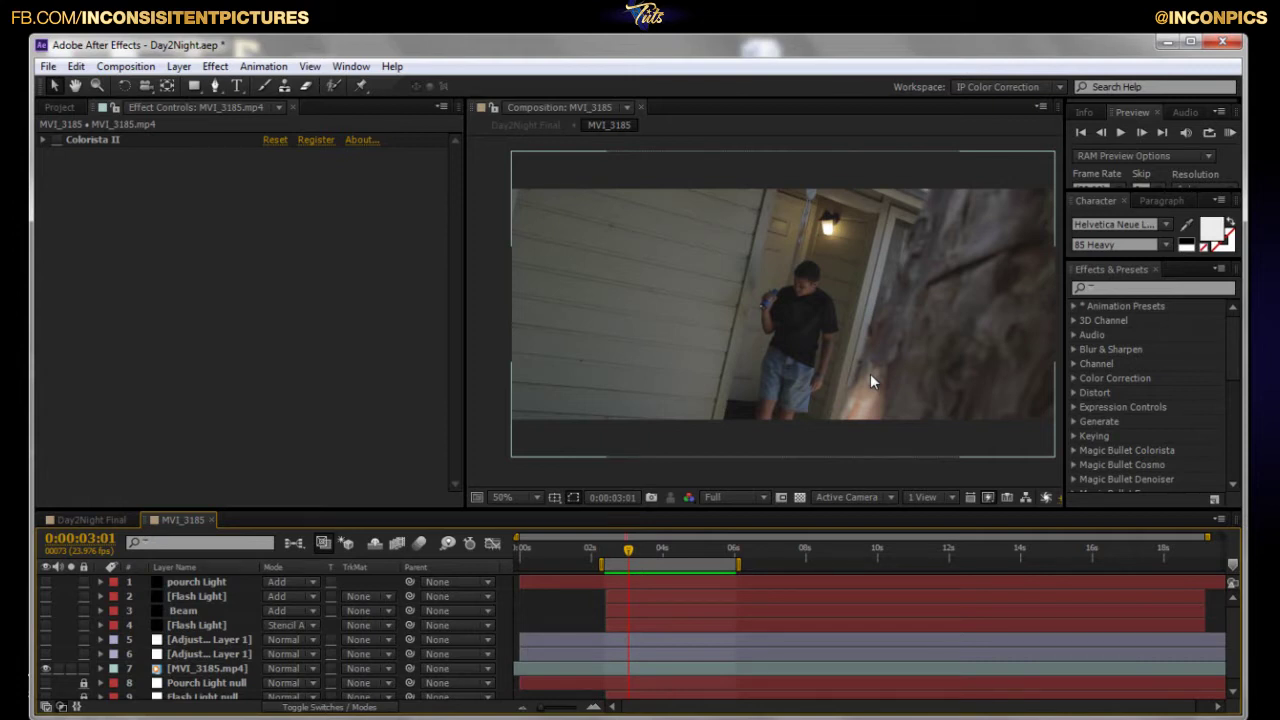
Drag the playhead later into the porch shot, parking it at 0:00:04:22.
left_click_drag(640, 547, 695, 566)
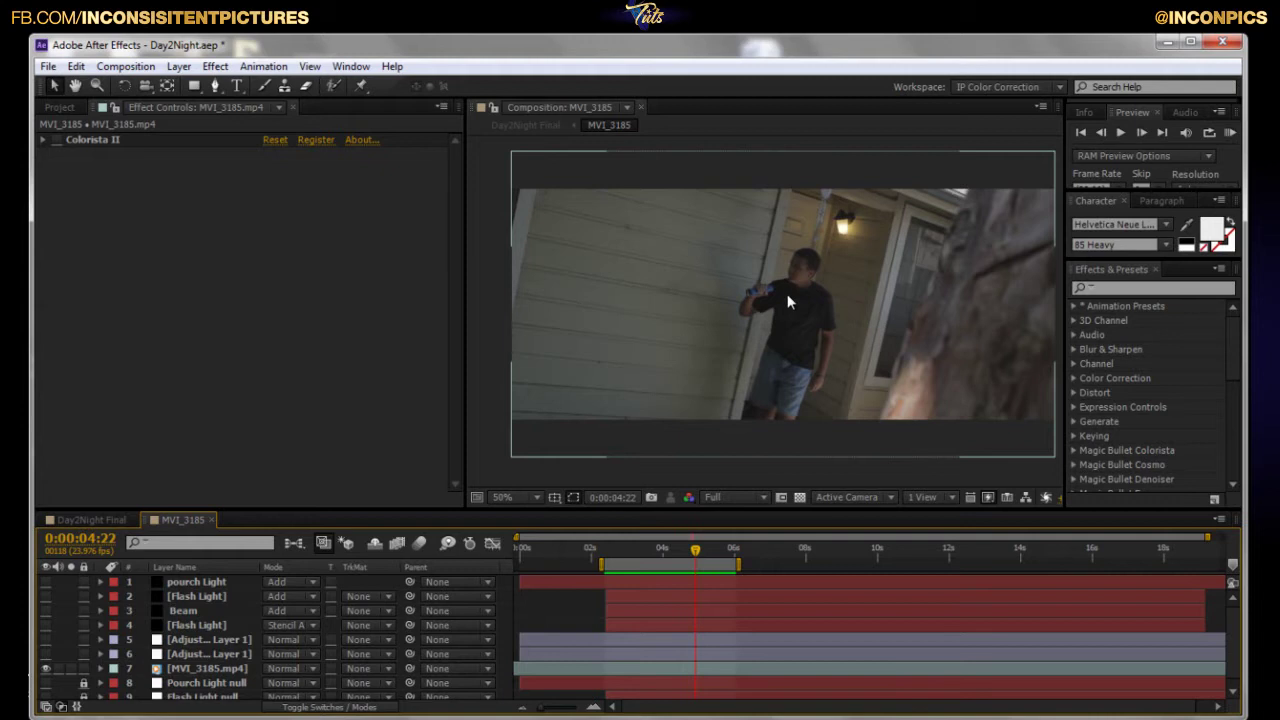
Enable Colorista II on MVI_3185.mp4 and expand its Primary grading controls.
left_click(190, 668)
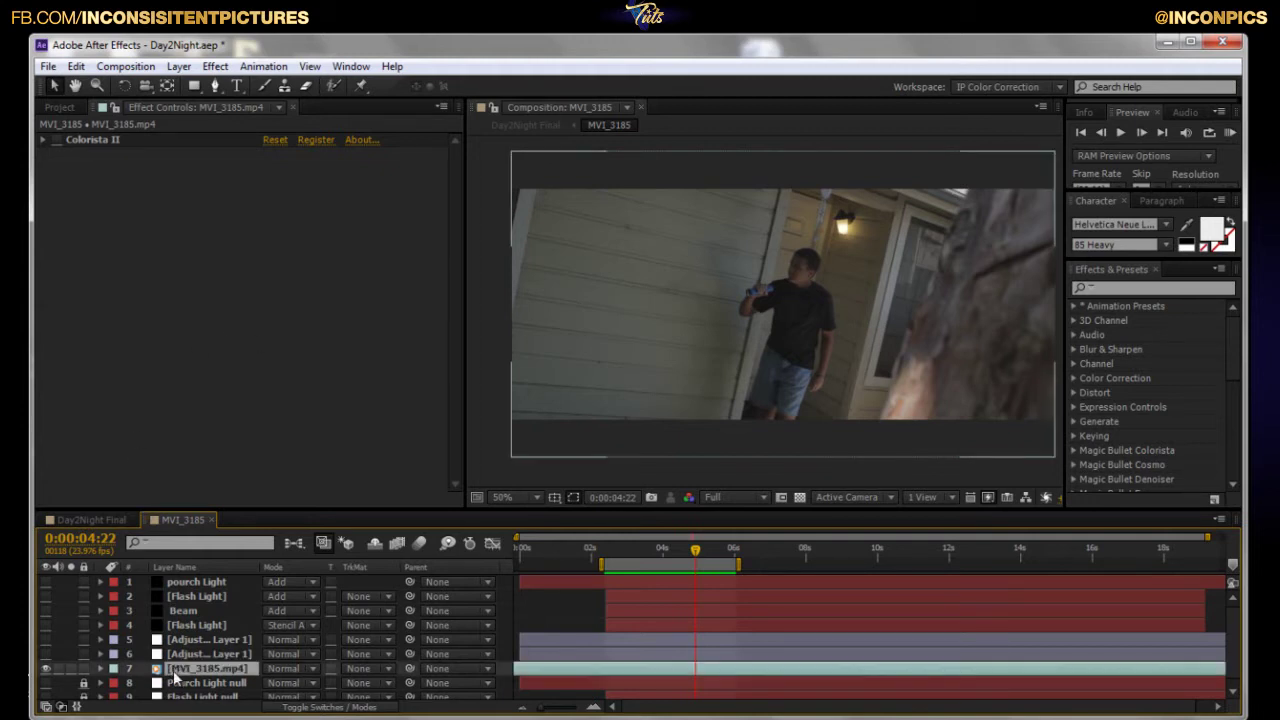
left_click(509, 363)
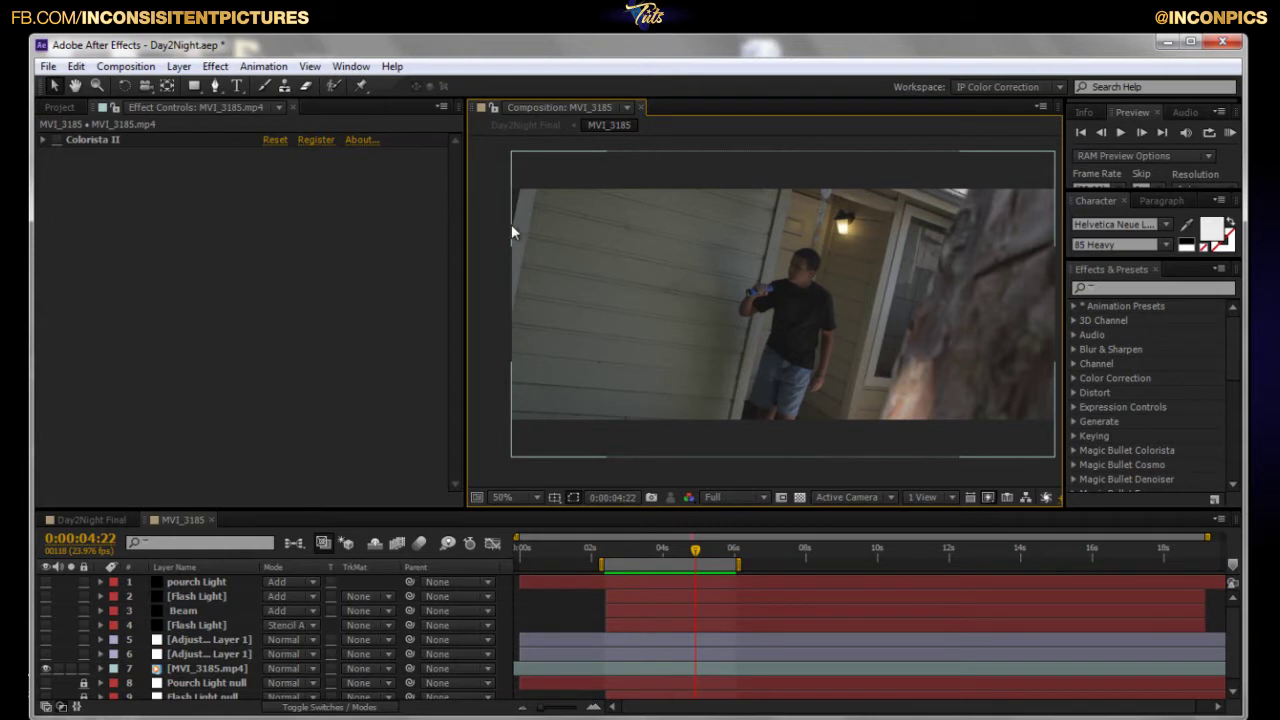
left_click(56, 140)
left_click(43, 140)
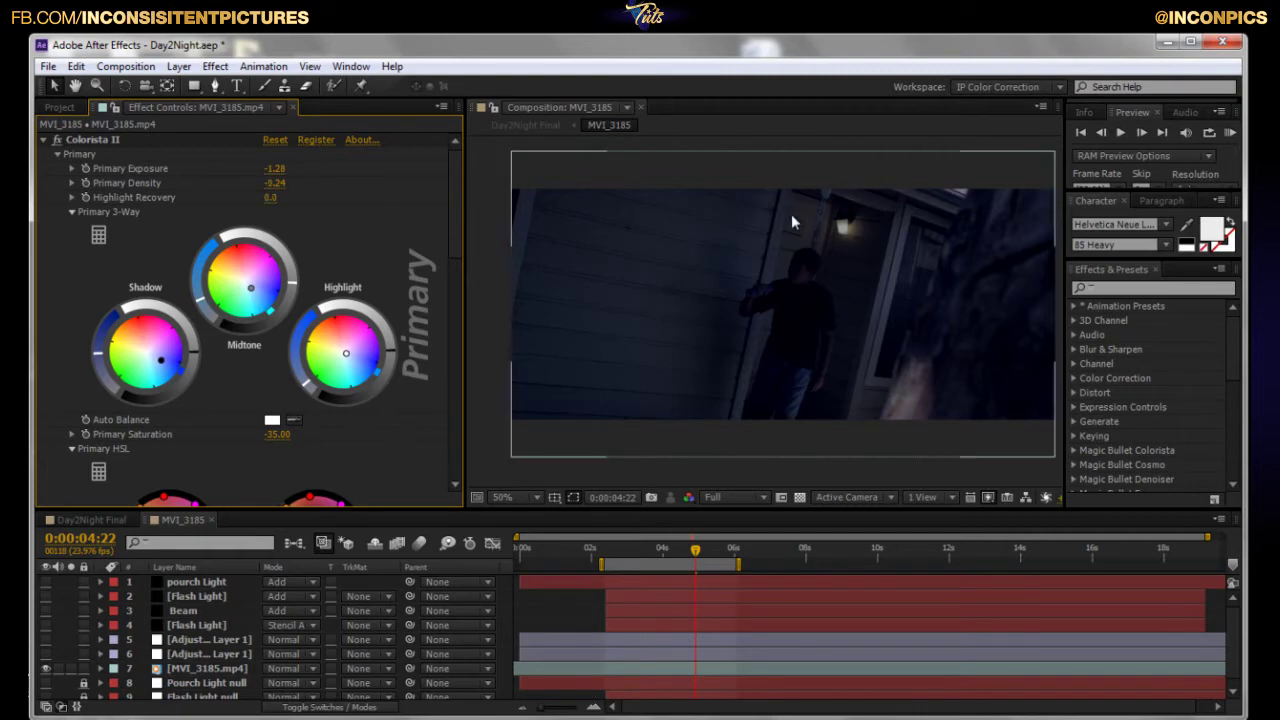
Browse the footage layer's Effect > Color Correction list from the viewer's context menu.
right_click(736, 221)
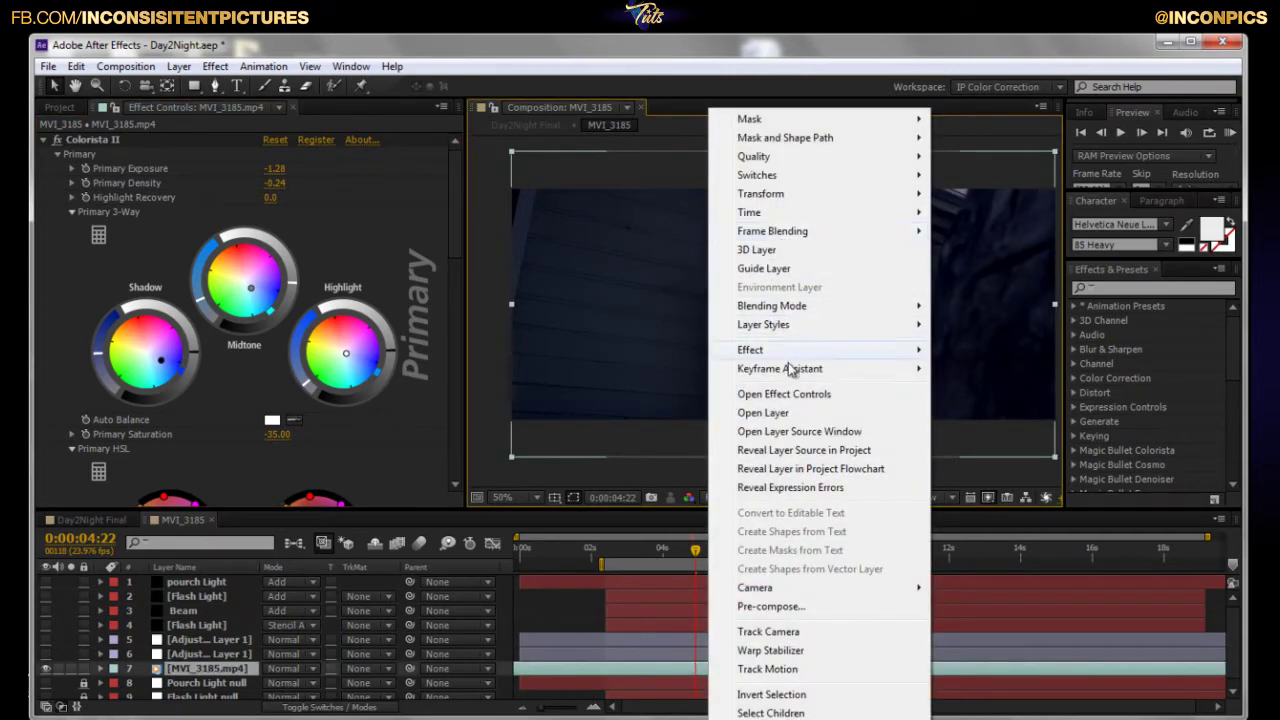
mouse_move(805, 352)
mouse_move(988, 266)
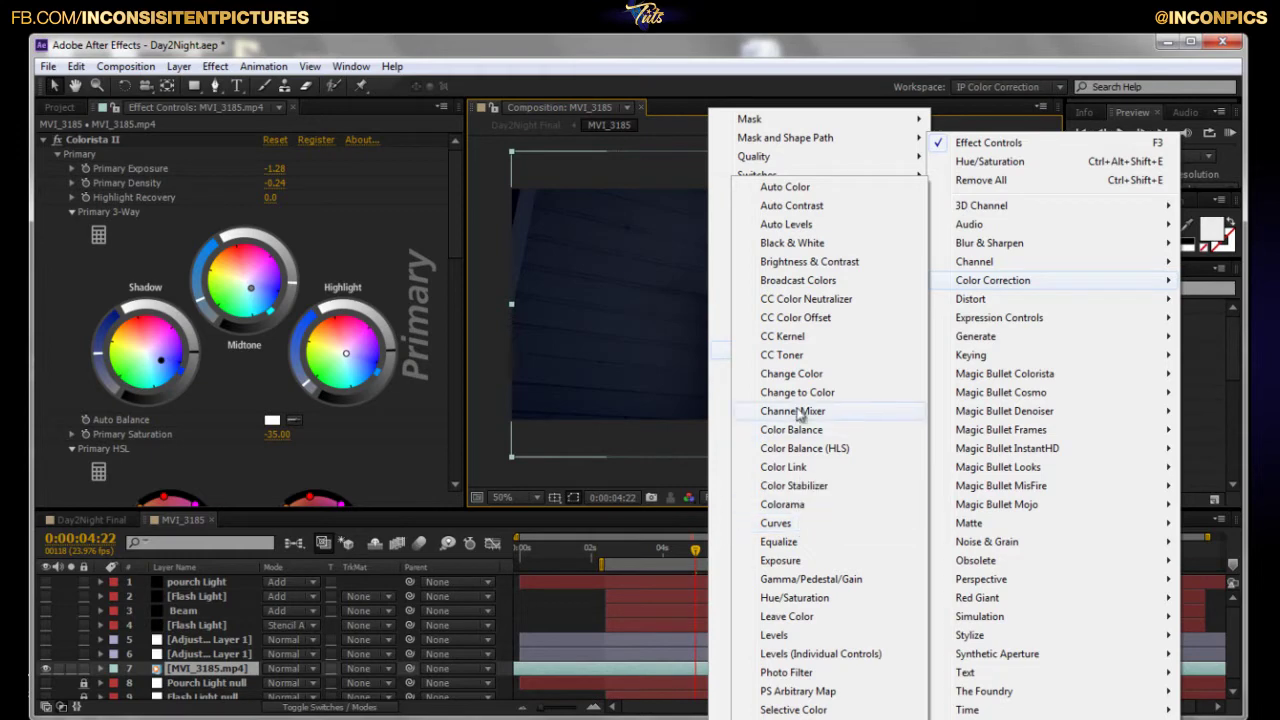
left_click(786, 634)
Close the effects list without adding one and test Primary Exposure edits, leaving it at -1.28.
left_click(416, 479)
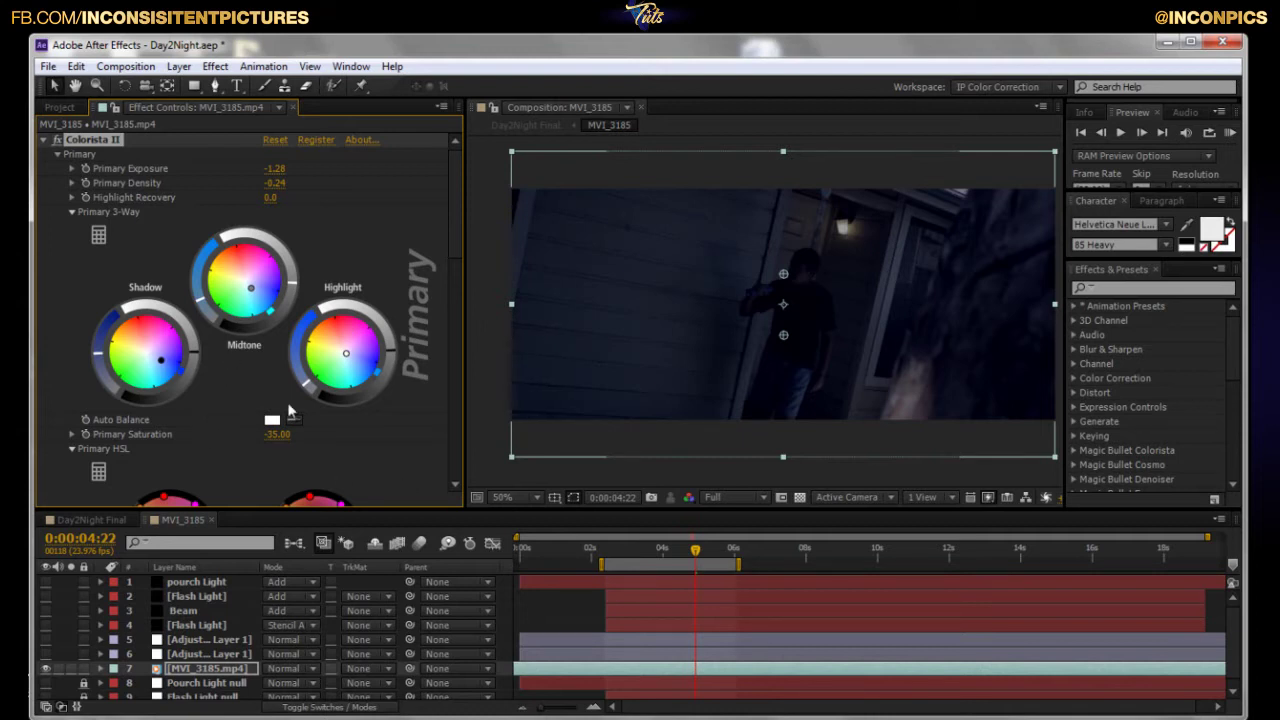
left_click(272, 168)
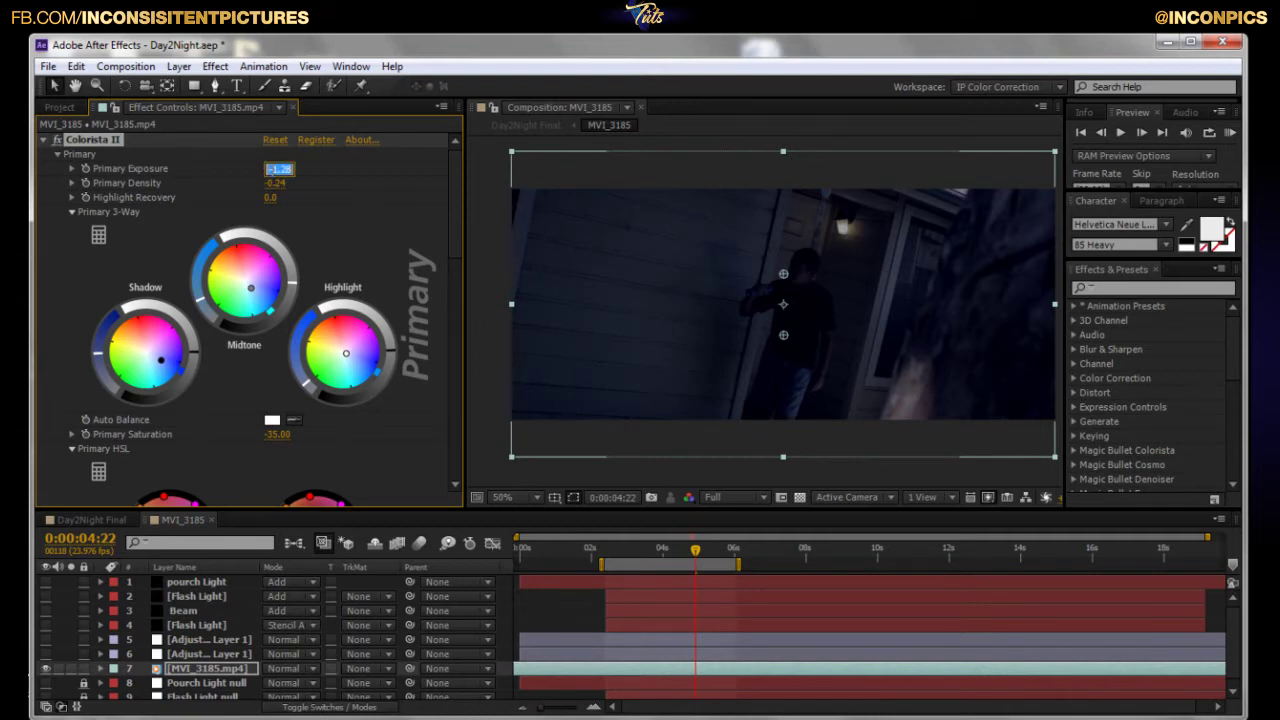
left_click(373, 229)
left_click_drag(277, 172, 280, 175)
left_click(276, 169)
key("Return")
Try scrubbing Primary Density to -0.10, then re-edit it back toward -0.24.
left_click(274, 184)
left_click_drag(284, 193, 308, 199)
left_click(282, 188)
left_click_drag(160, 360, 172, 358)
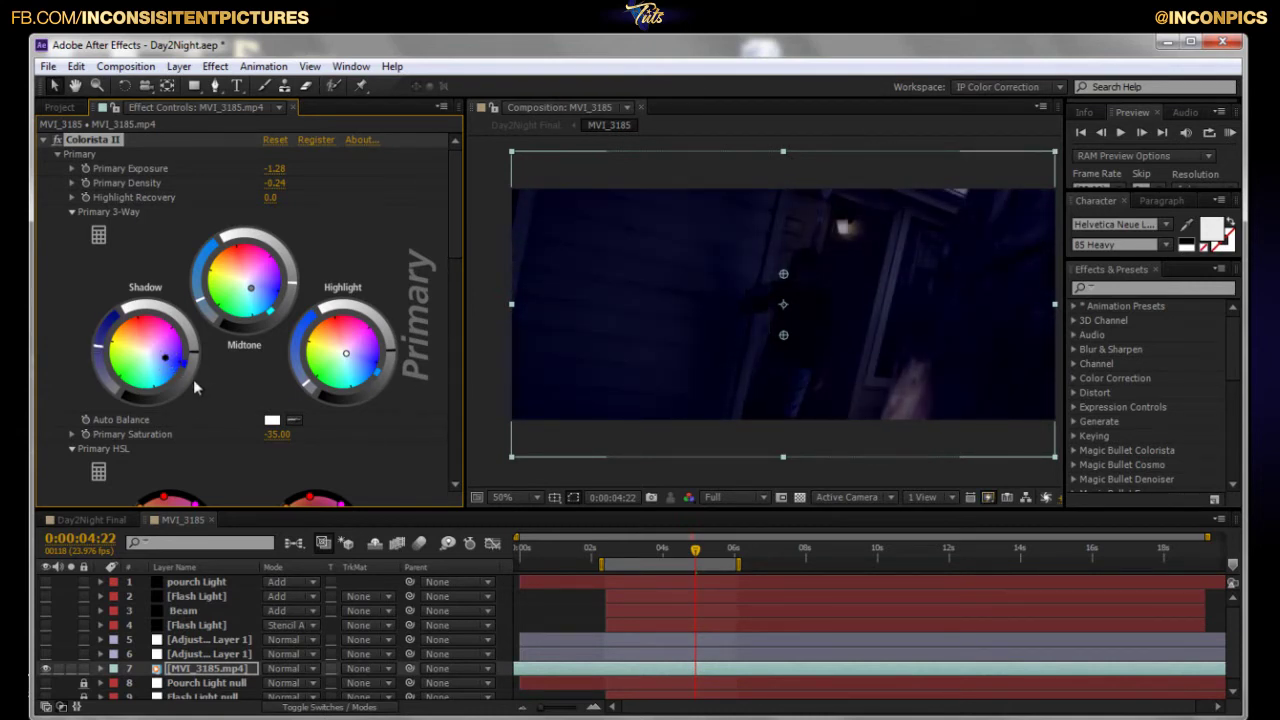
key("ctrl+z")
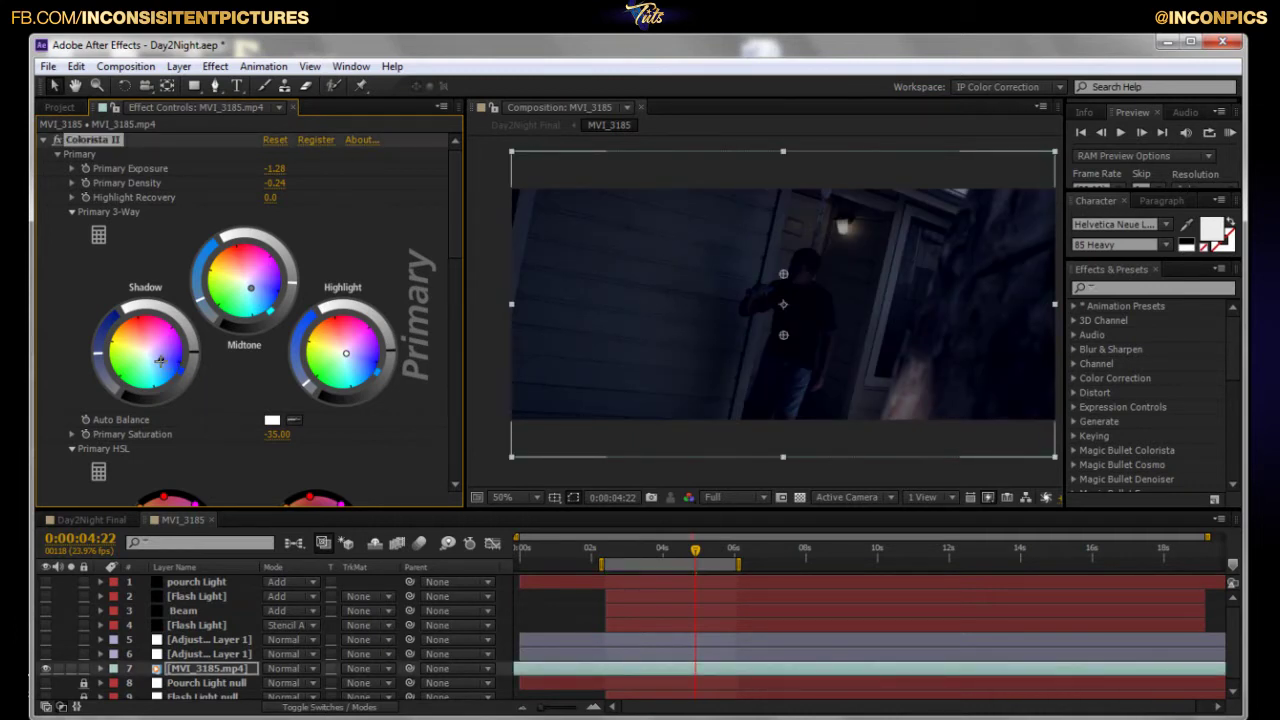
left_click_drag(160, 360, 160, 353)
left_click(501, 425)
left_click(598, 412)
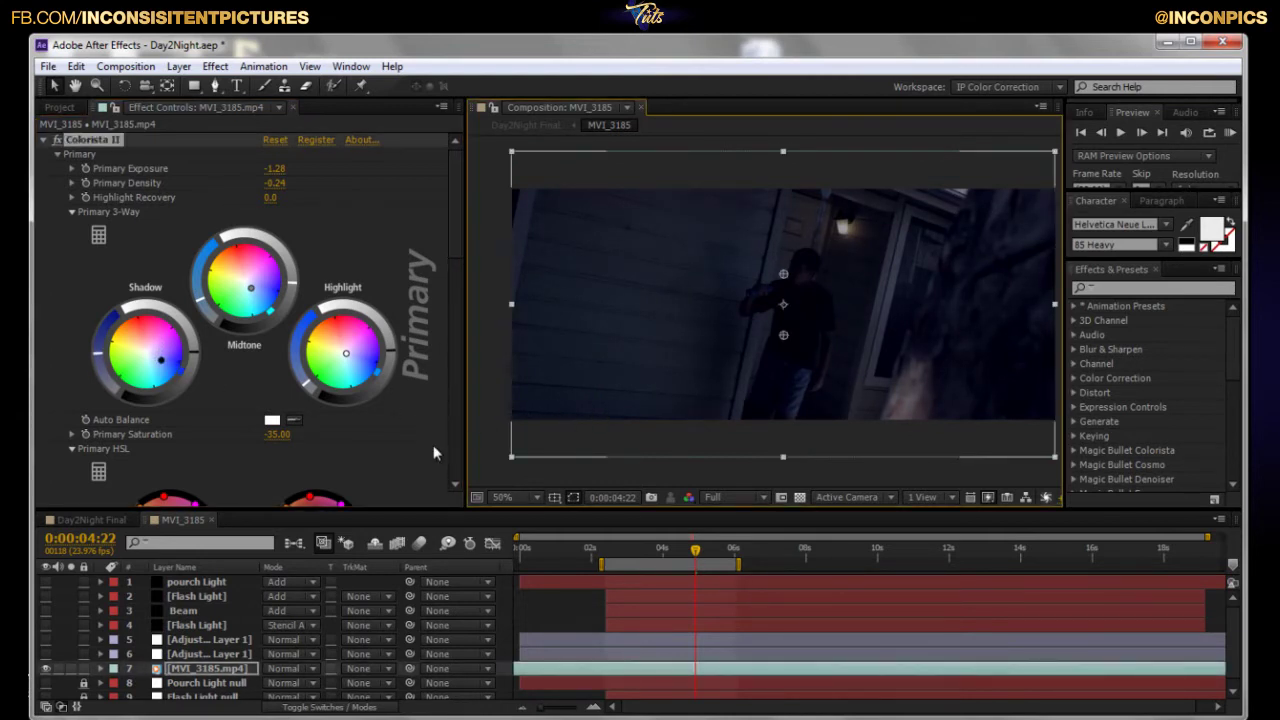
left_click(385, 468)
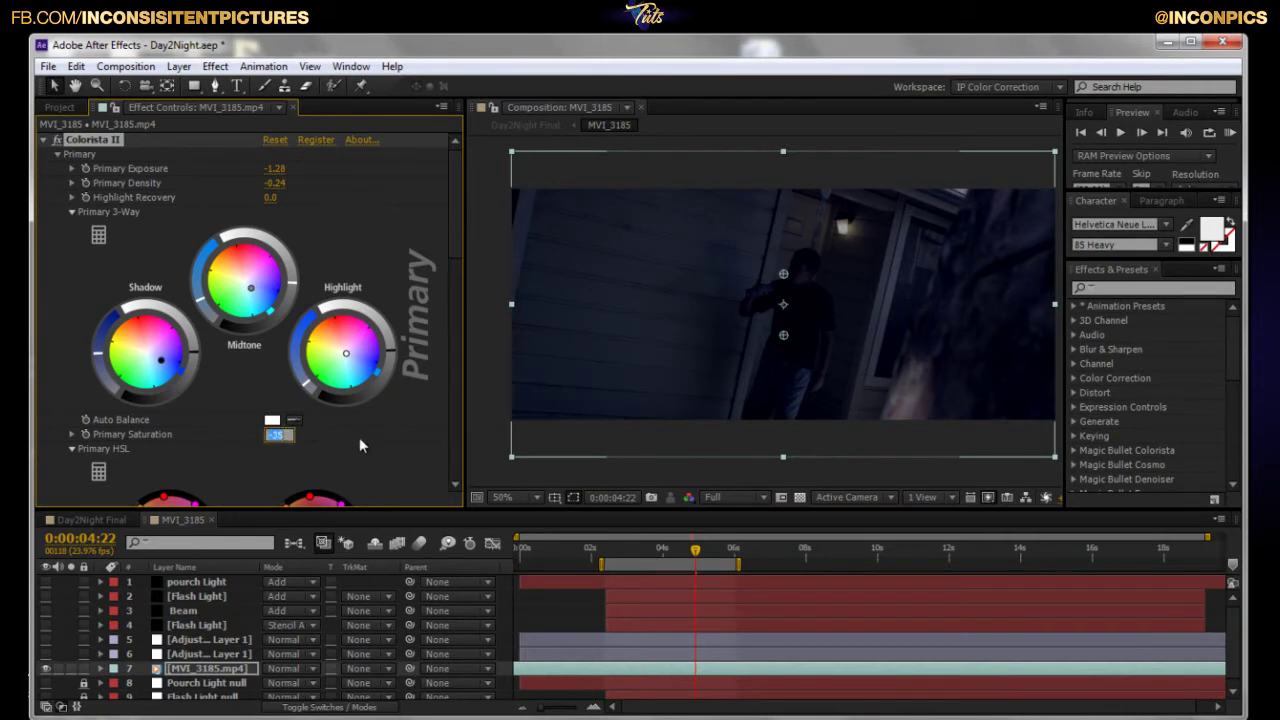
Review the footage's Colorista II grade: Exposure -1.28, Density -0.24, Saturation -35.
left_click(490, 428)
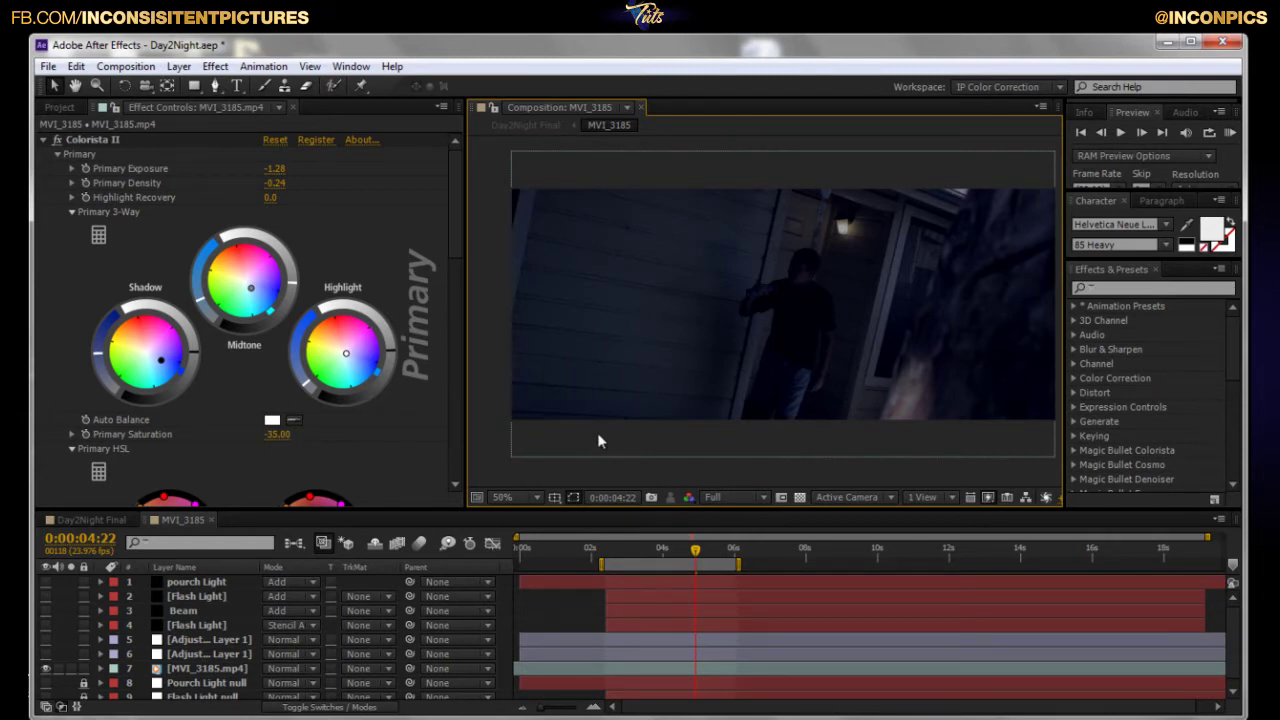
left_click(319, 446)
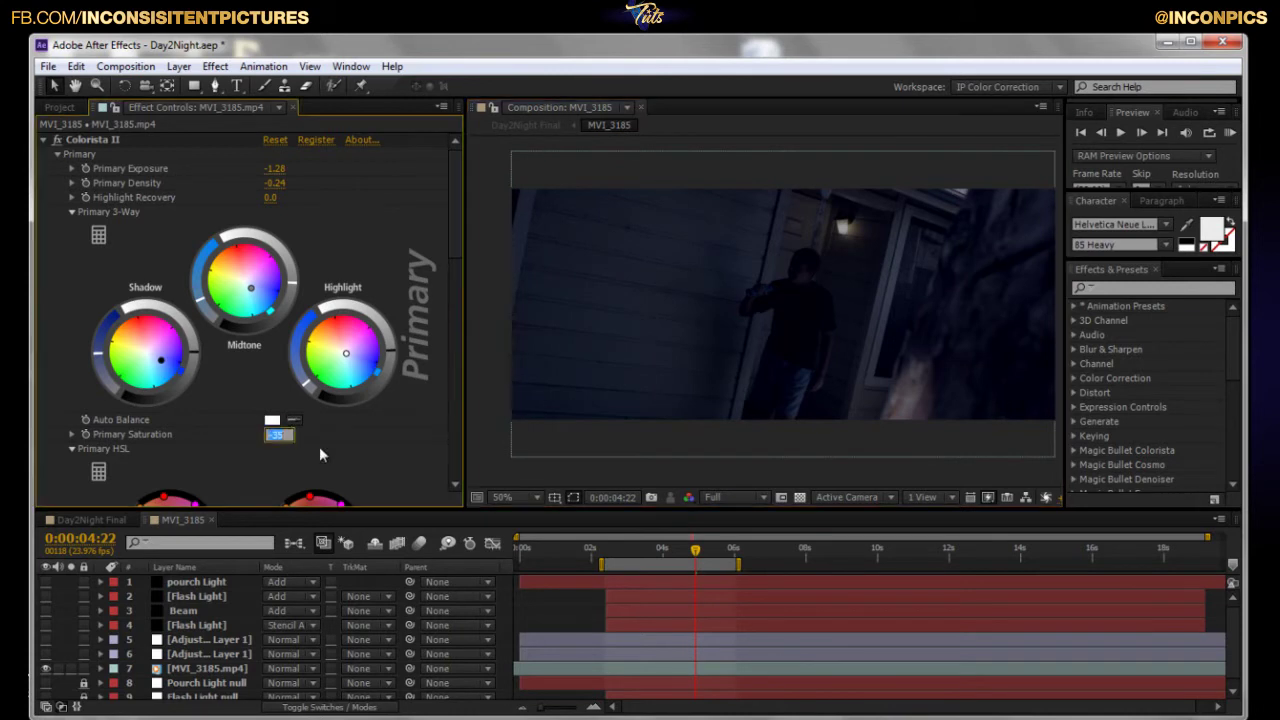
left_click(501, 448)
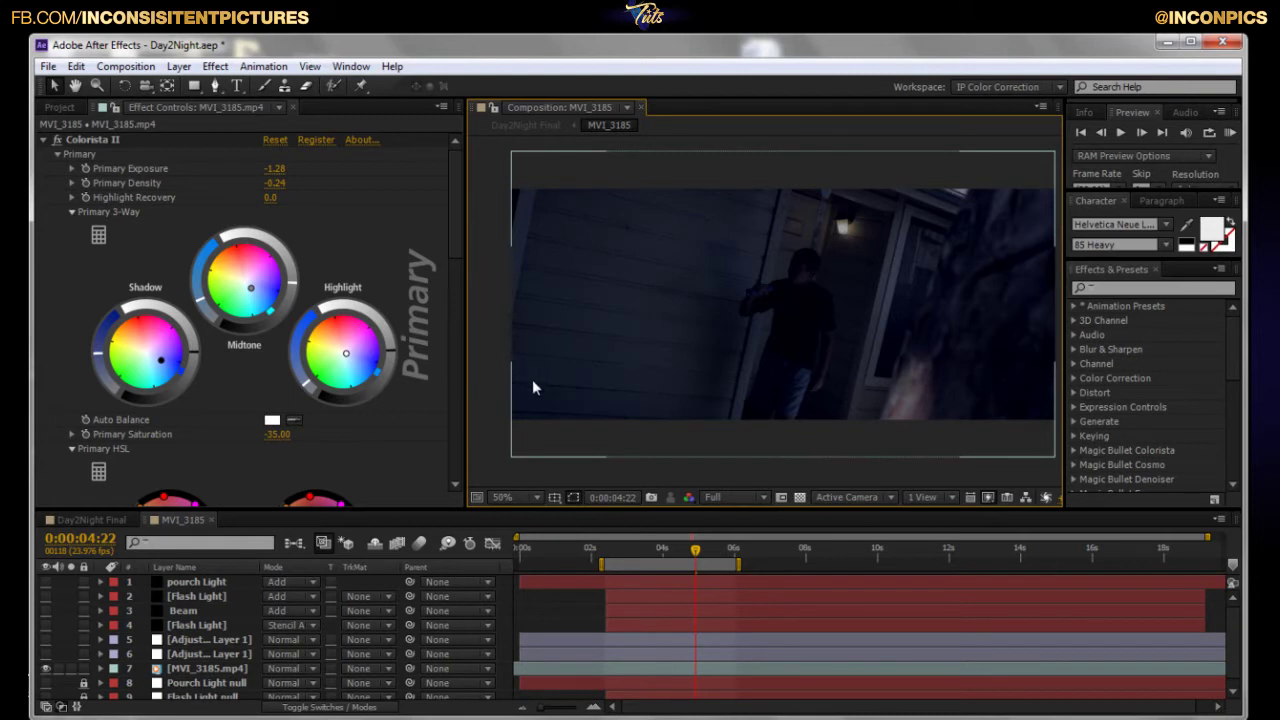
left_click(847, 230)
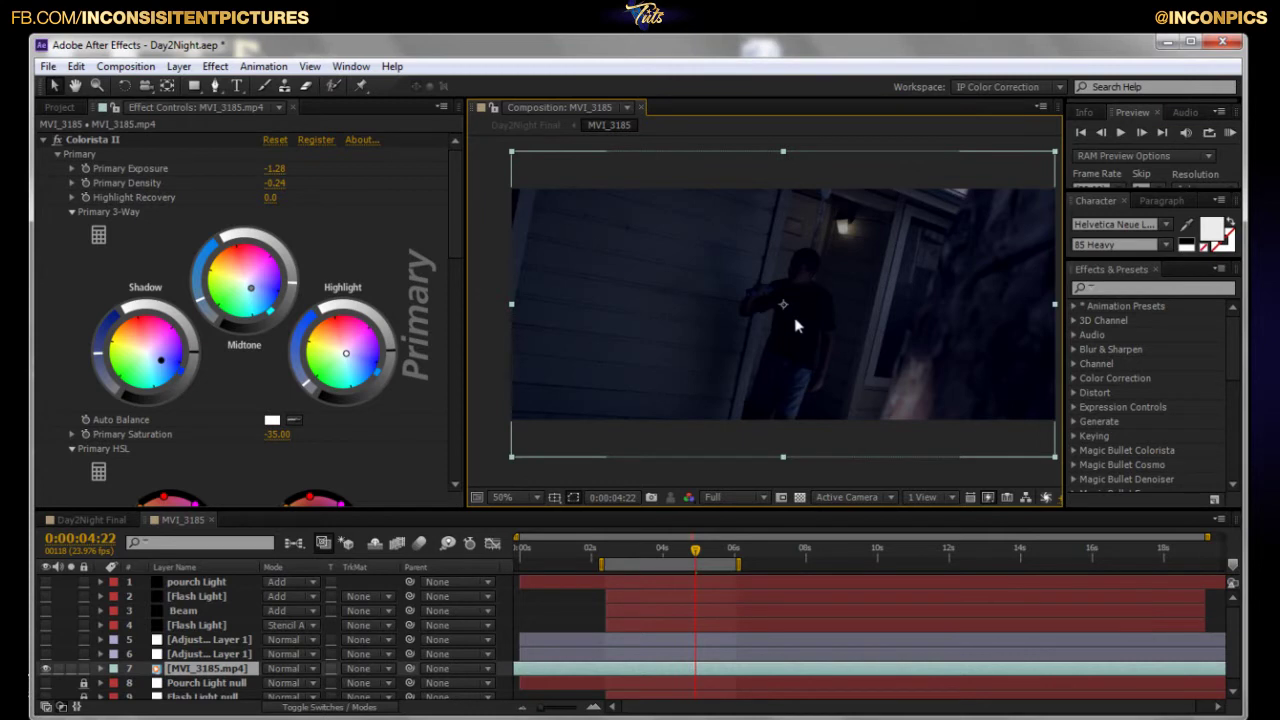
left_click(493, 456)
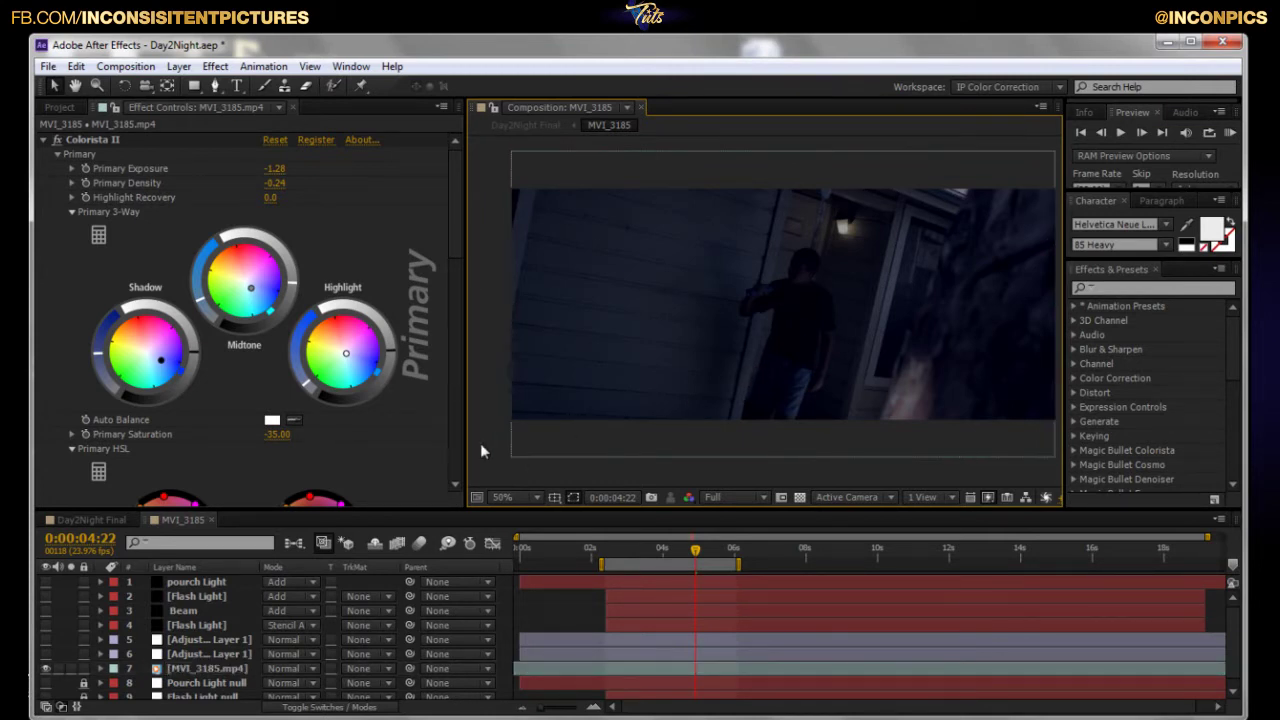
left_click(378, 458)
scroll(378, 449, "down", 2)
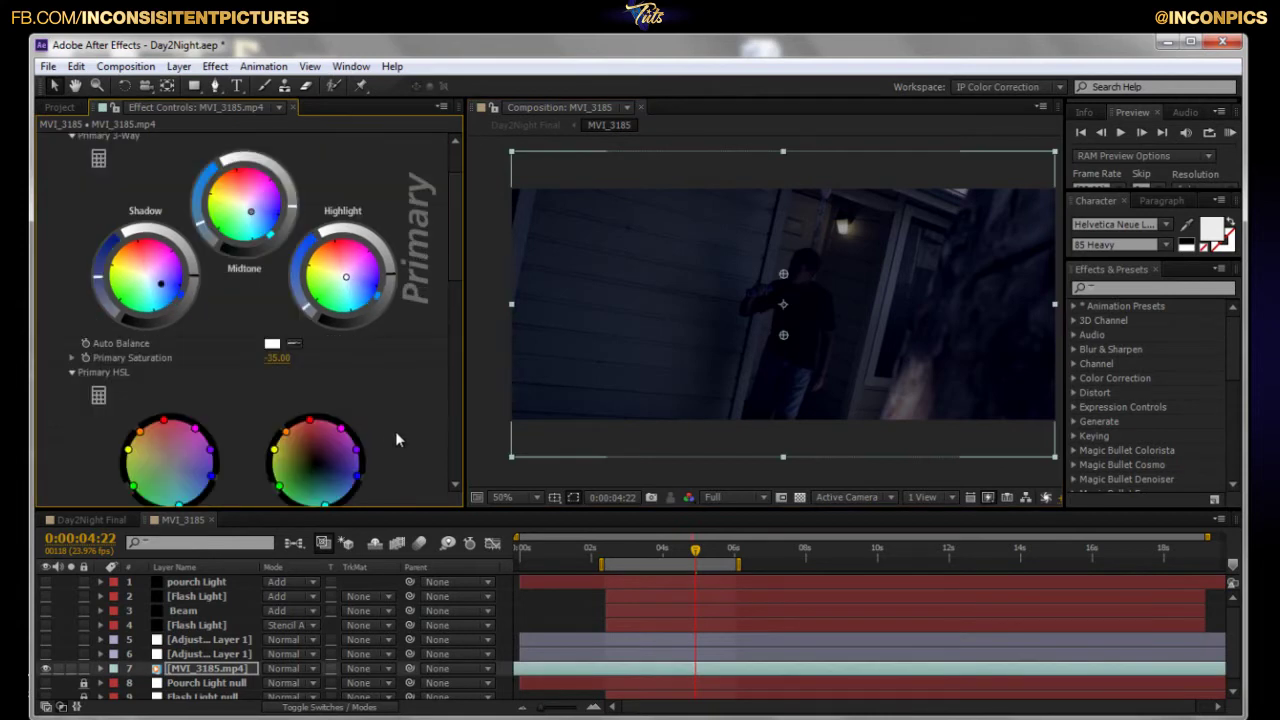
scroll(395, 431, "down", 4)
scroll(415, 399, "down", 4)
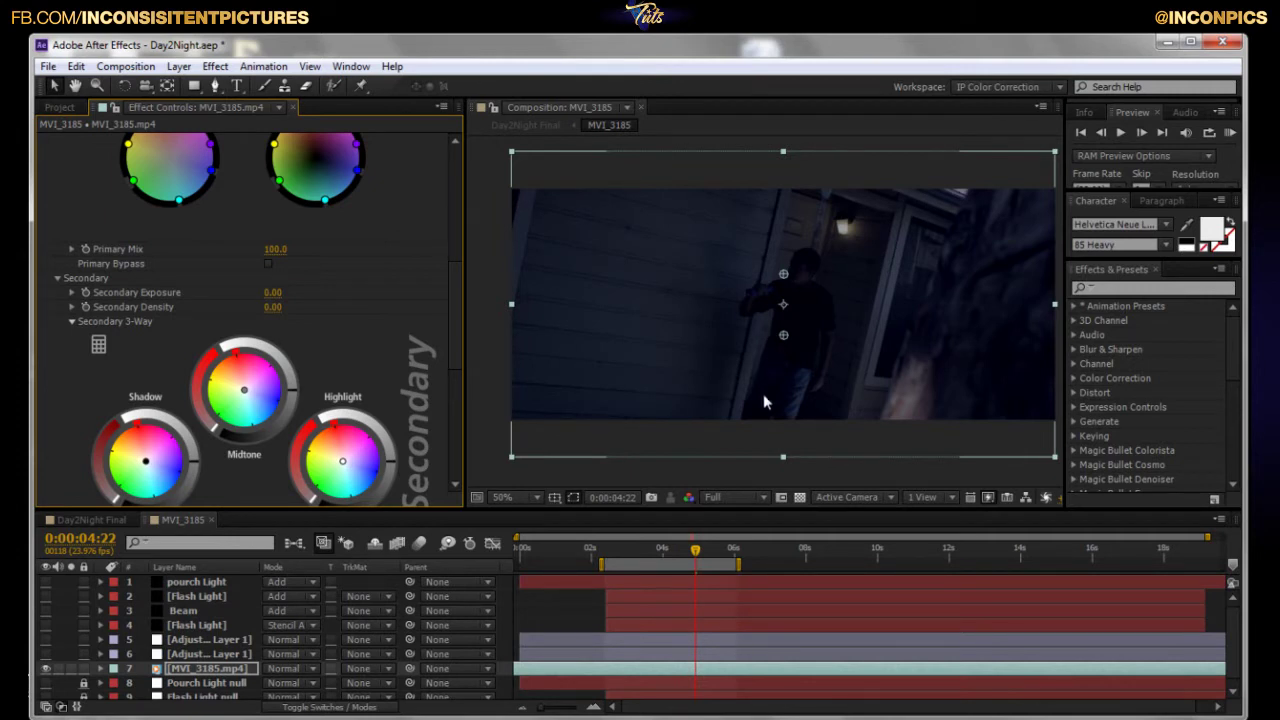
left_click(640, 479)
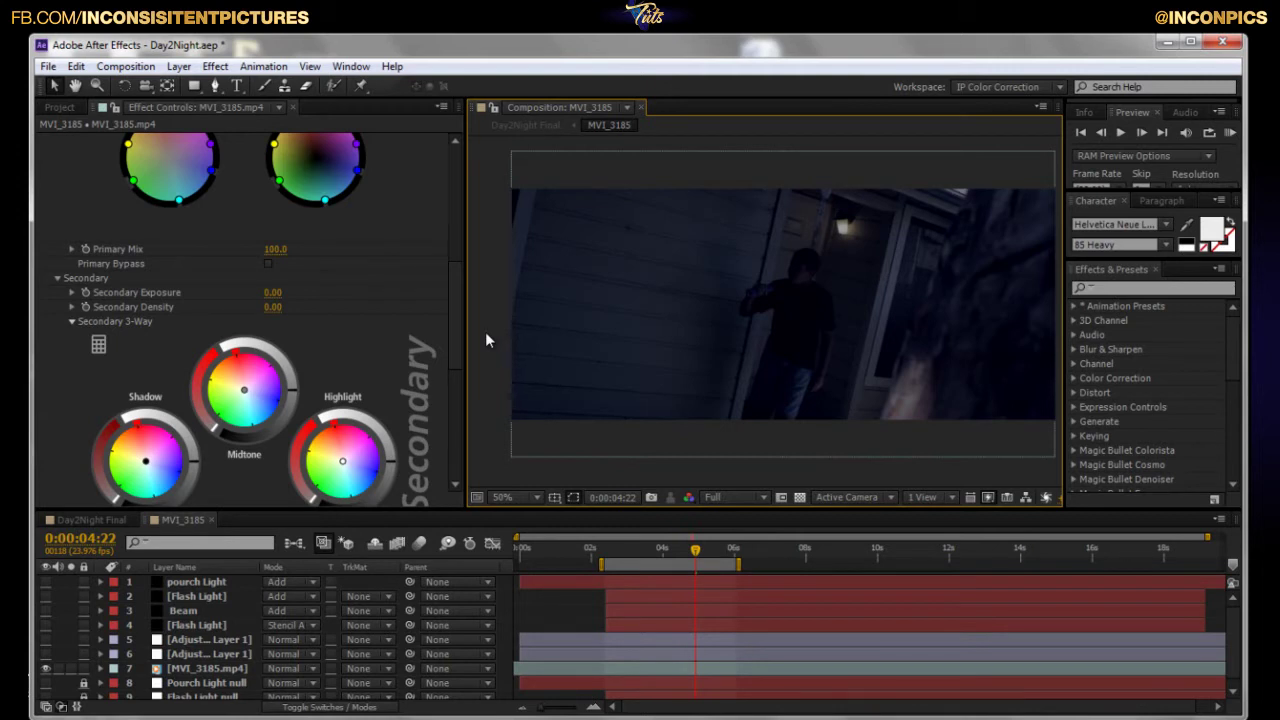
scroll(848, 328, "up", 1)
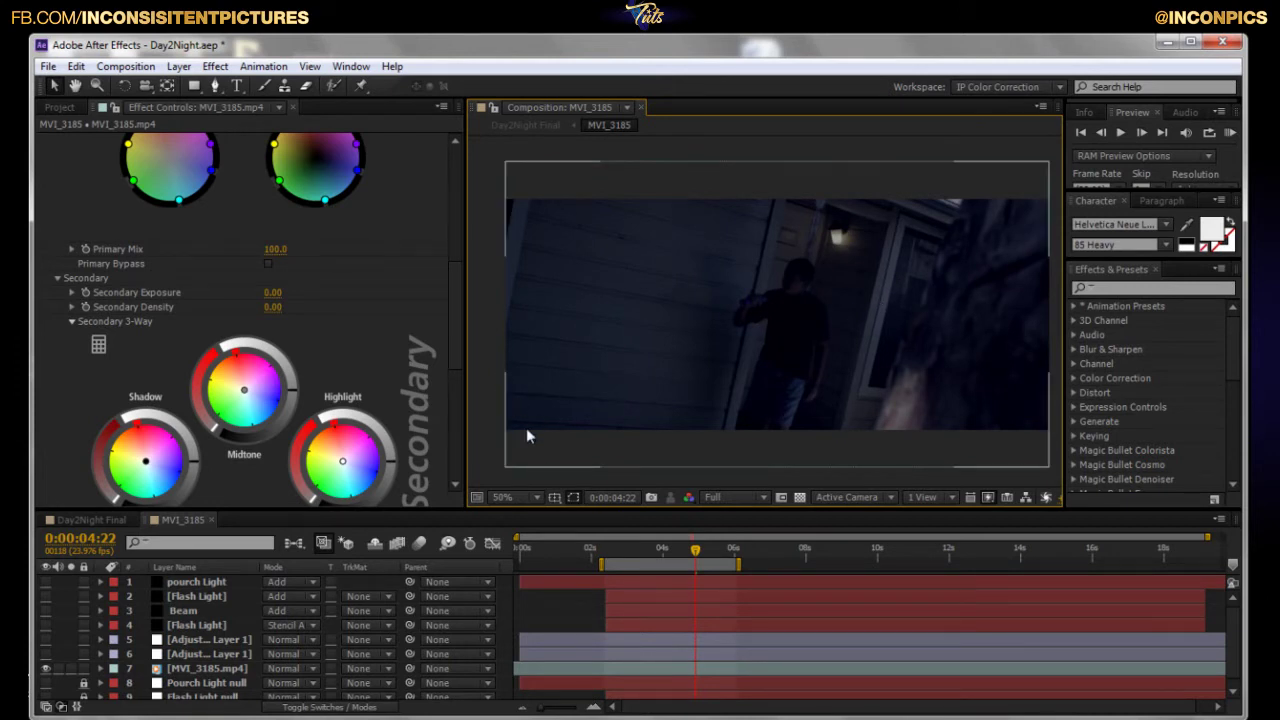
Toggle the -4.90 Exposure adjustment layer to compare, then inspect its Exposure and the footage's grade.
left_click(45, 654)
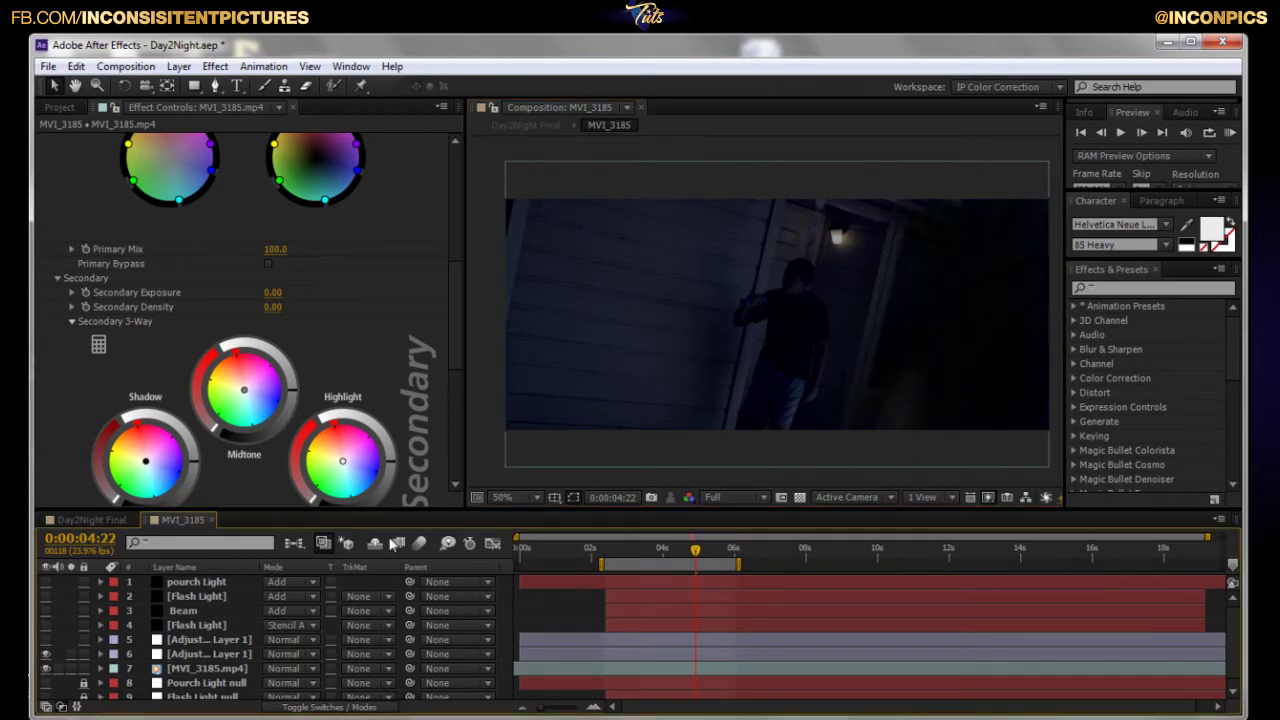
left_click(45, 654)
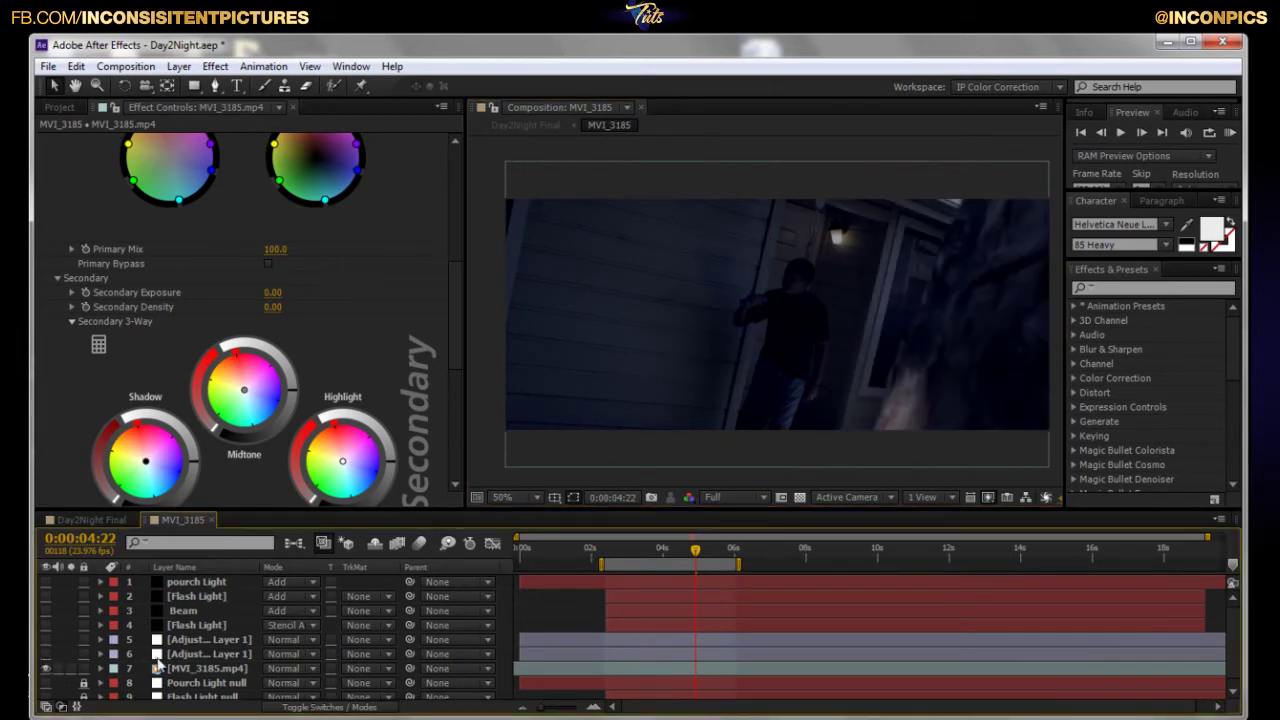
left_click(162, 654)
left_click_drag(952, 395, 849, 355)
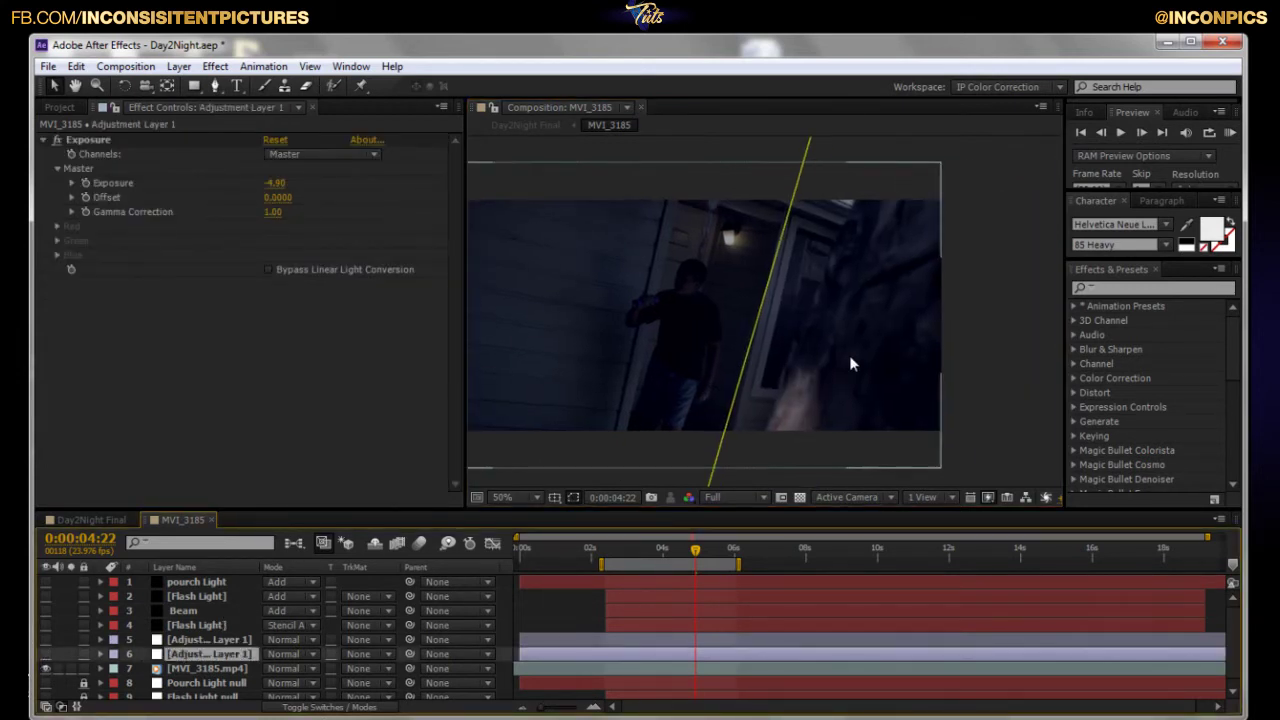
left_click(978, 322)
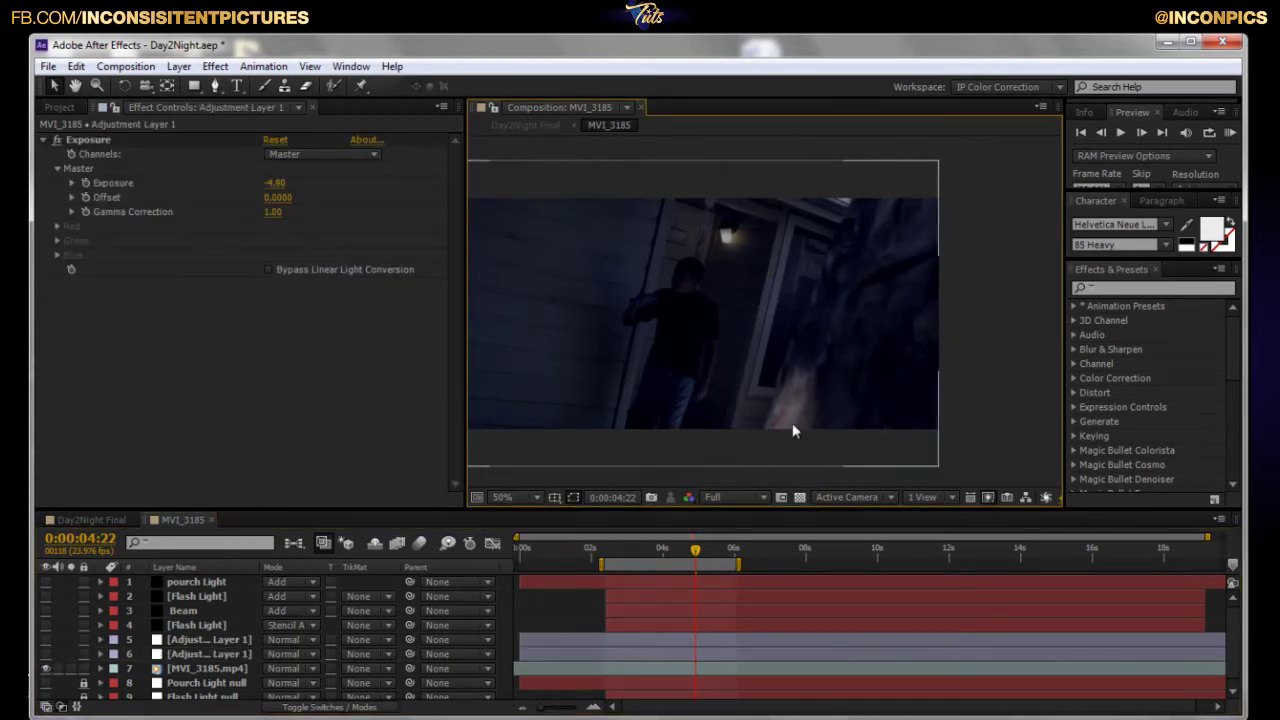
left_click(843, 208)
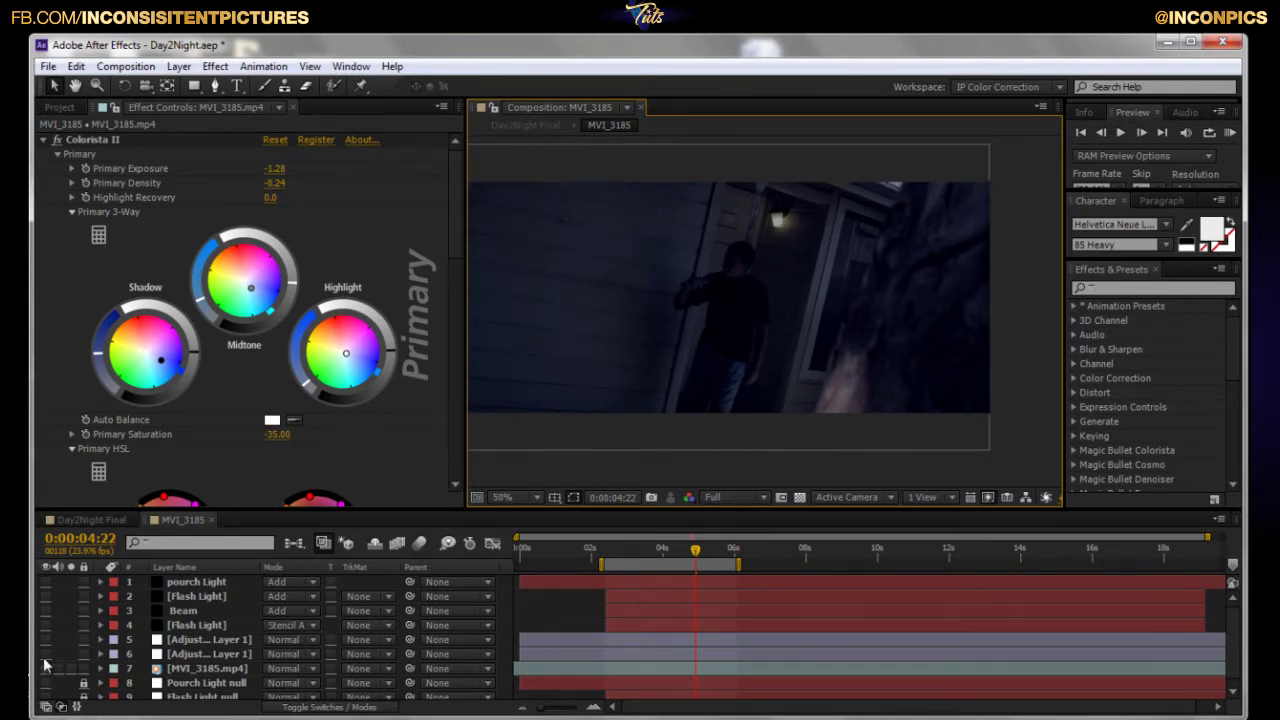
left_click(180, 654)
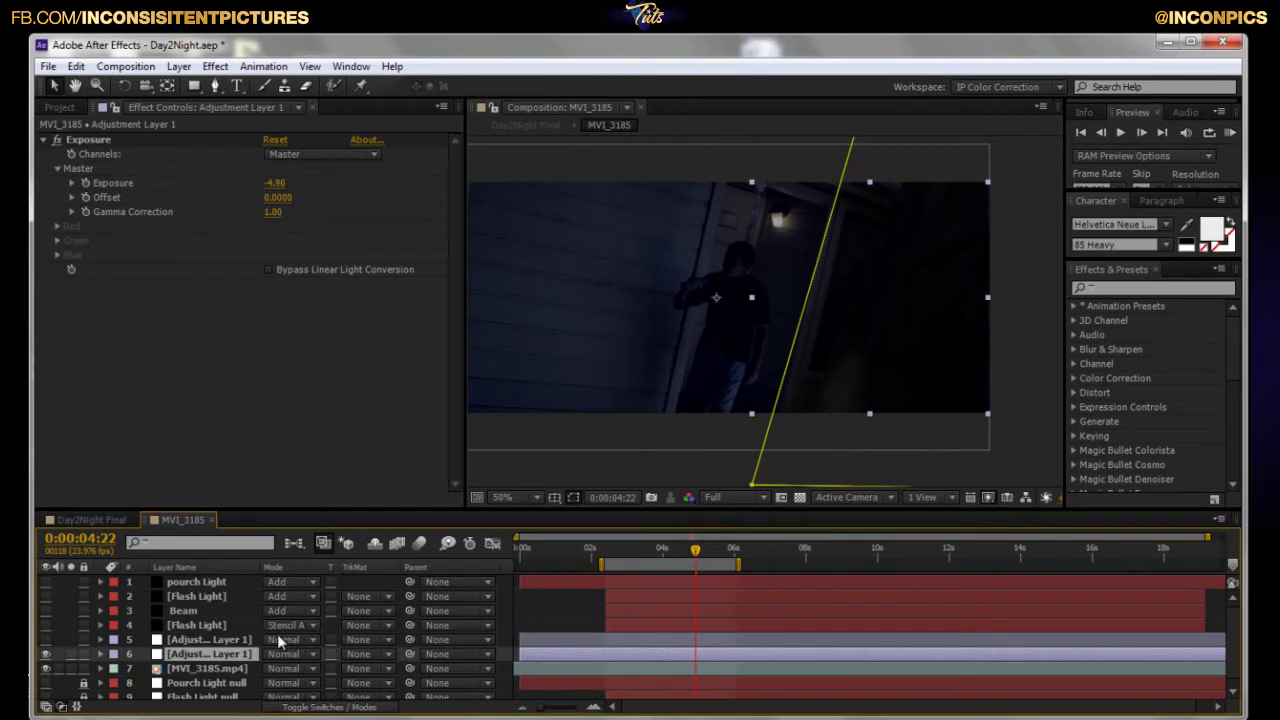
left_click(93, 143)
Browse Effect > Color Correction without adding anything, then reveal the adjustment layer's mask keyframes with M.
right_click(766, 352)
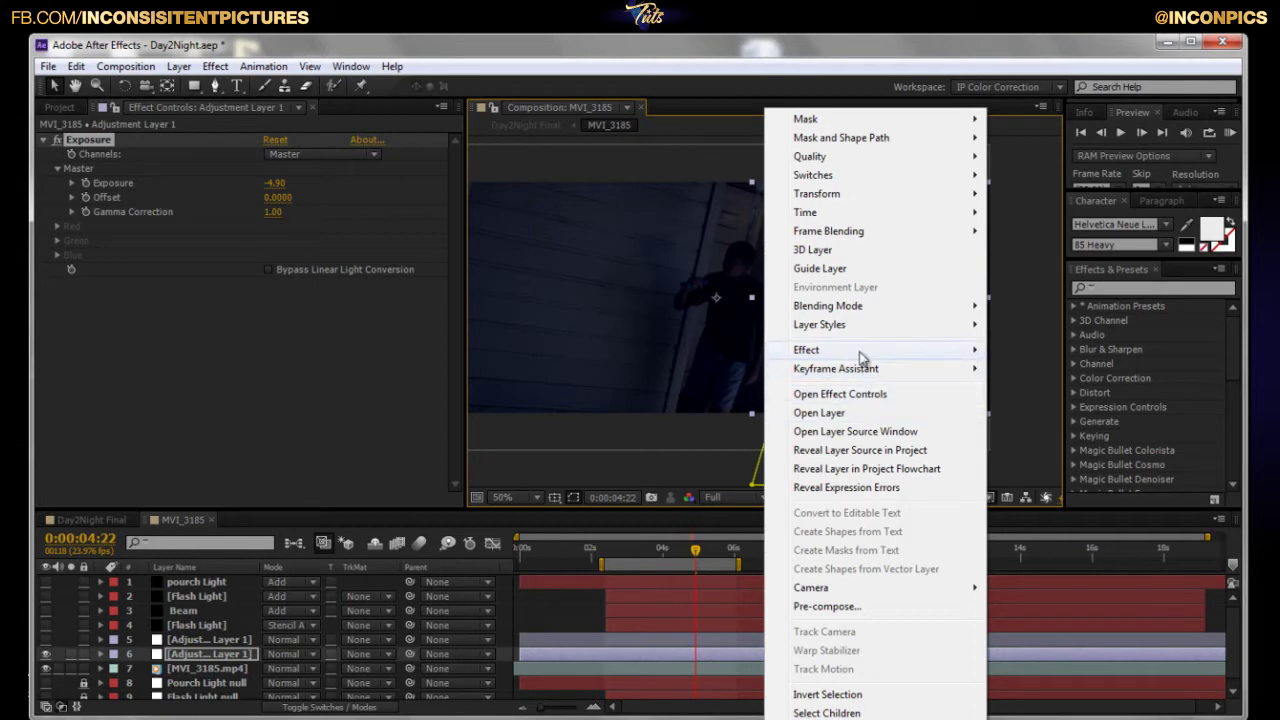
mouse_move(861, 353)
mouse_move(1045, 282)
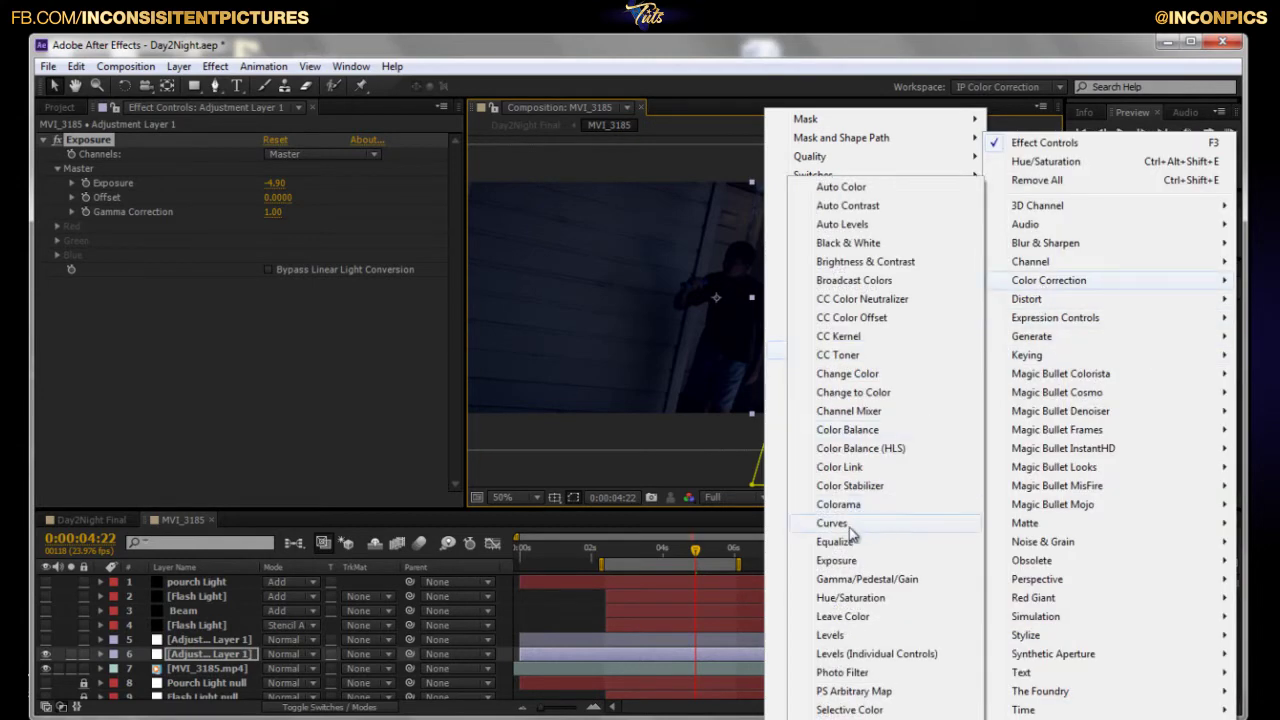
left_click(239, 290)
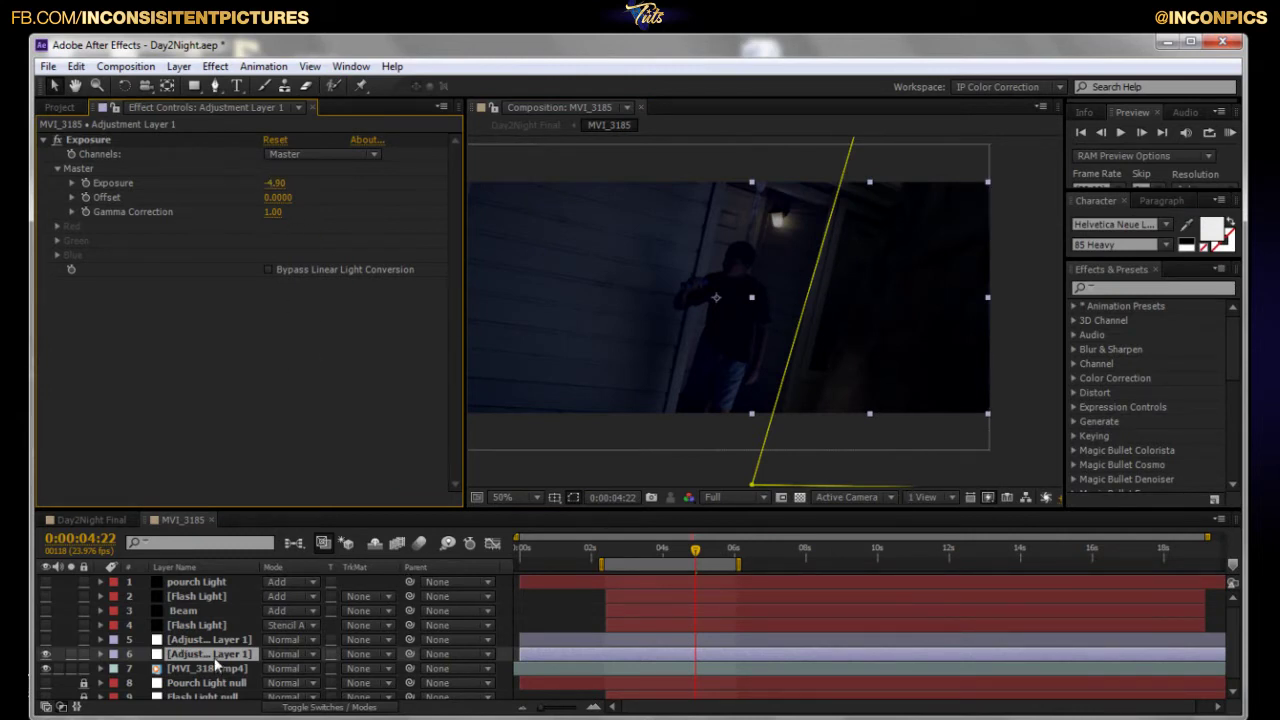
key("m")
key("m")
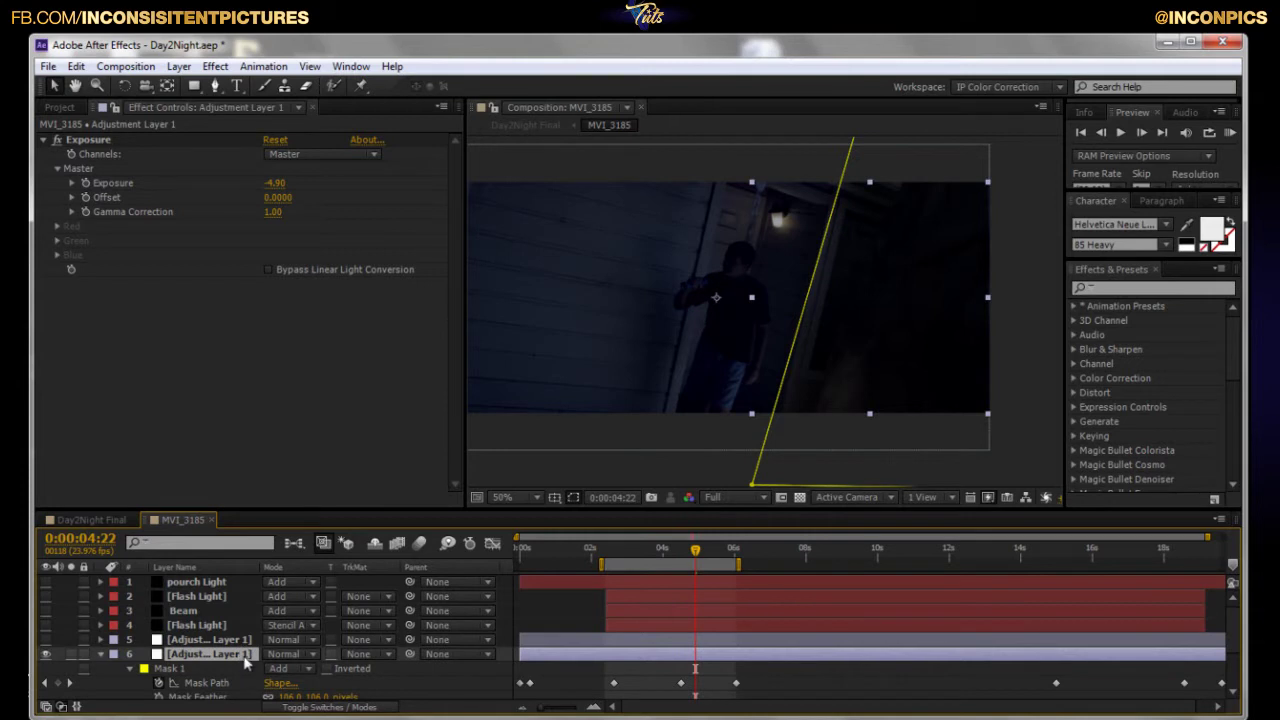
Scrub ahead to about 14 seconds to check the mask, then return to 0:00:03:04.
scroll(247, 664, "down", 2)
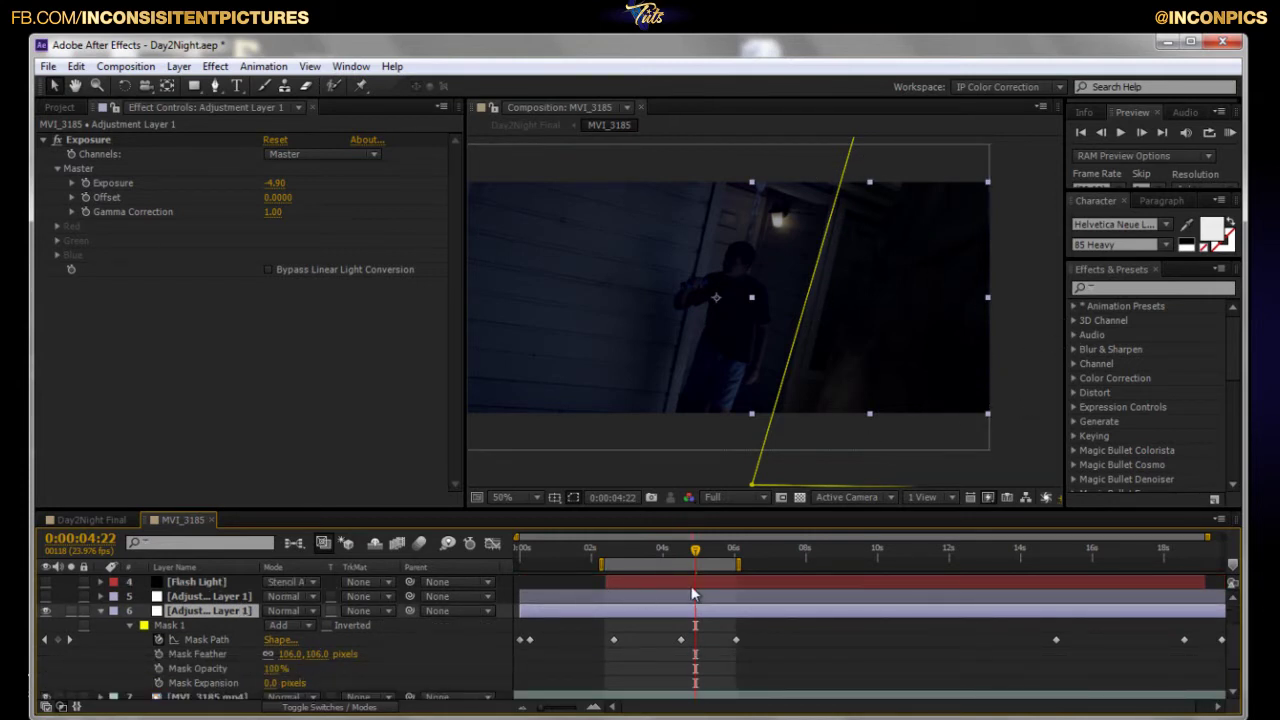
left_click_drag(695, 550, 903, 553)
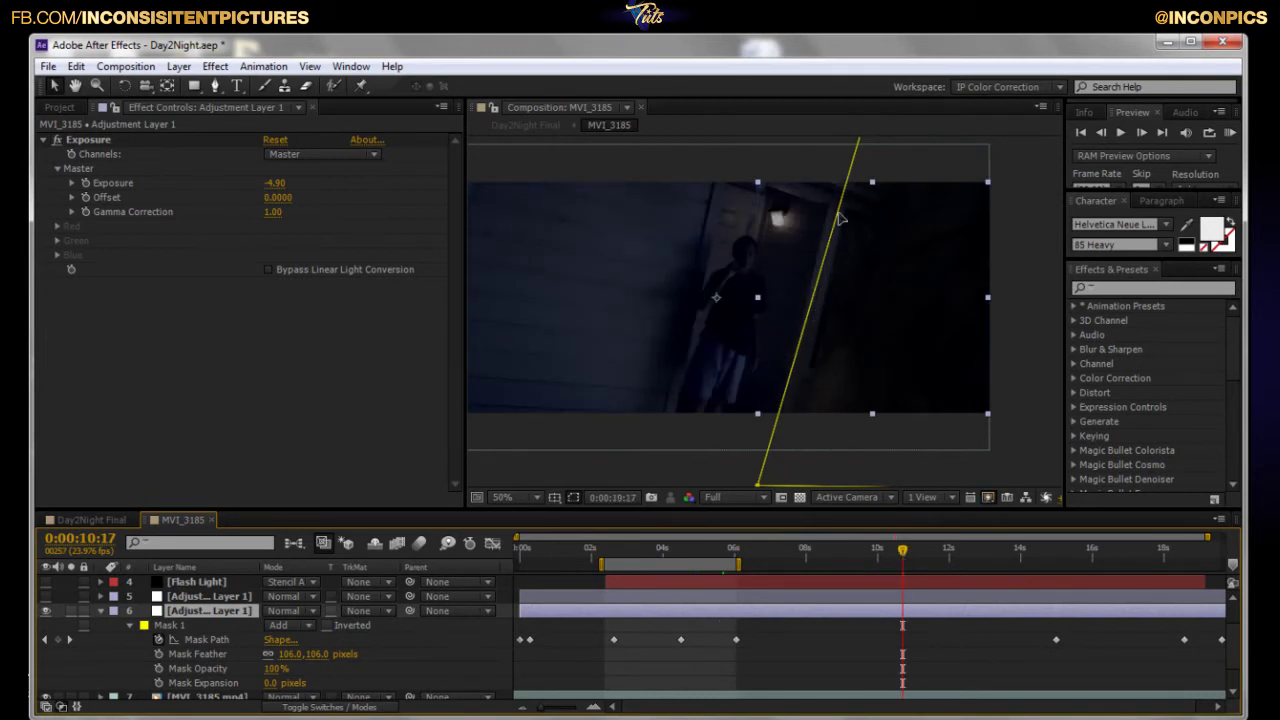
left_click_drag(905, 553, 1034, 553)
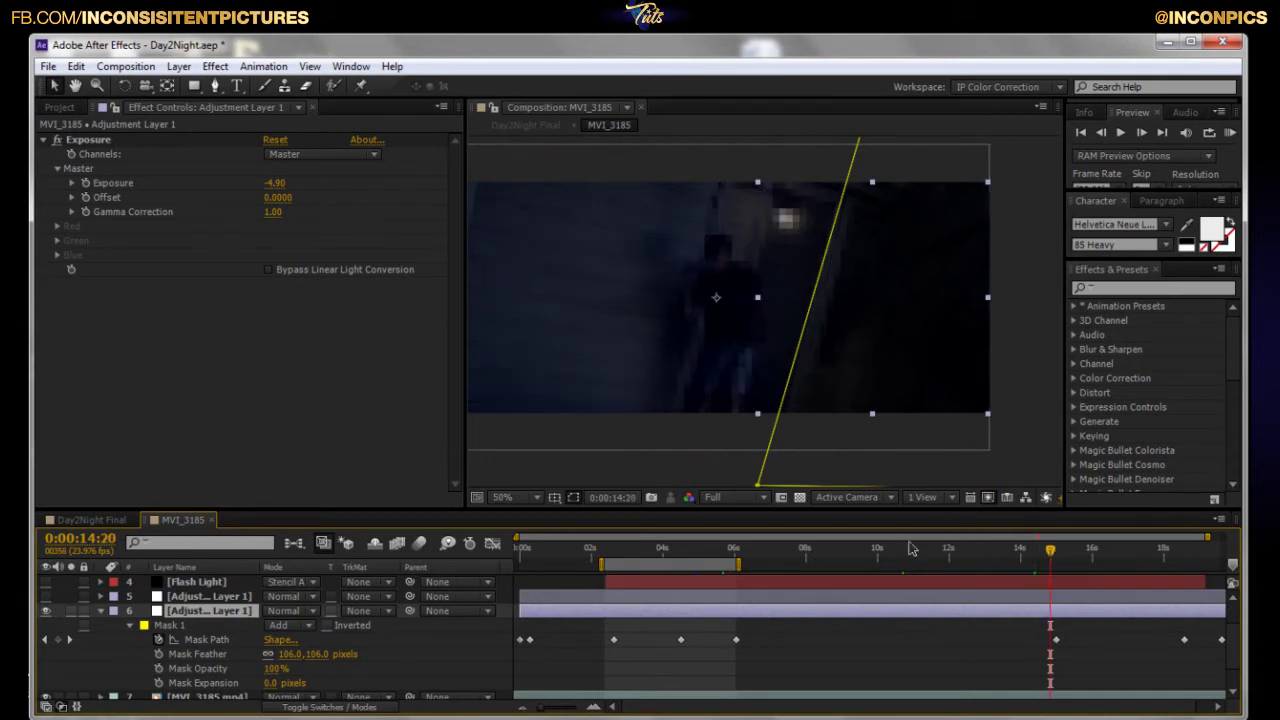
left_click(633, 556)
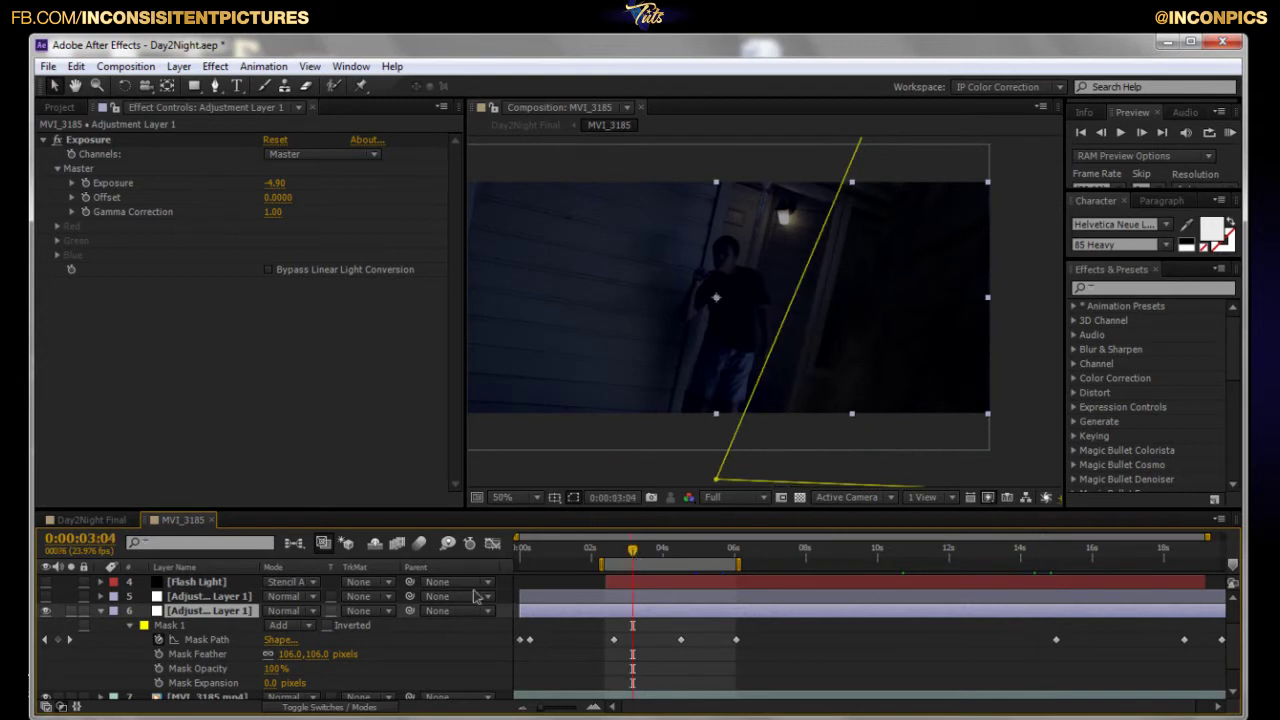
Select the second adjustment layer and switch on its visibility.
left_click_drag(557, 329, 686, 337)
left_click_drag(827, 364, 789, 338)
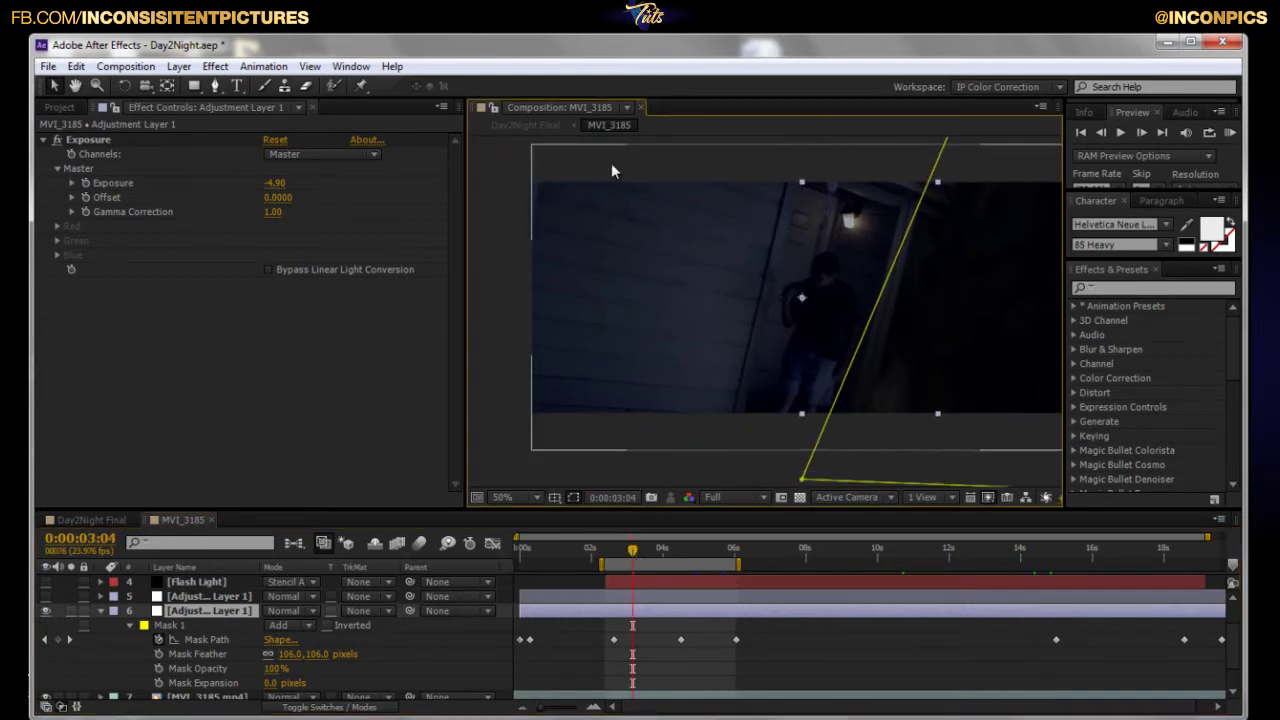
left_click(208, 597)
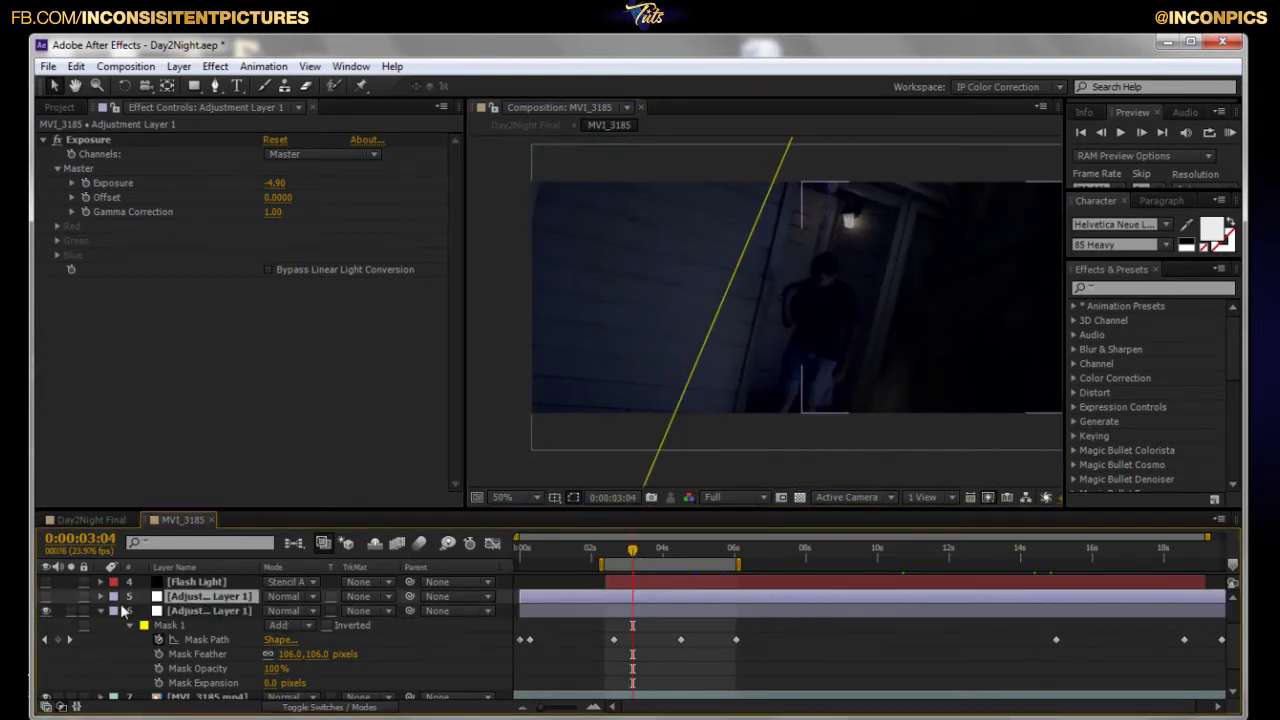
left_click(45, 596)
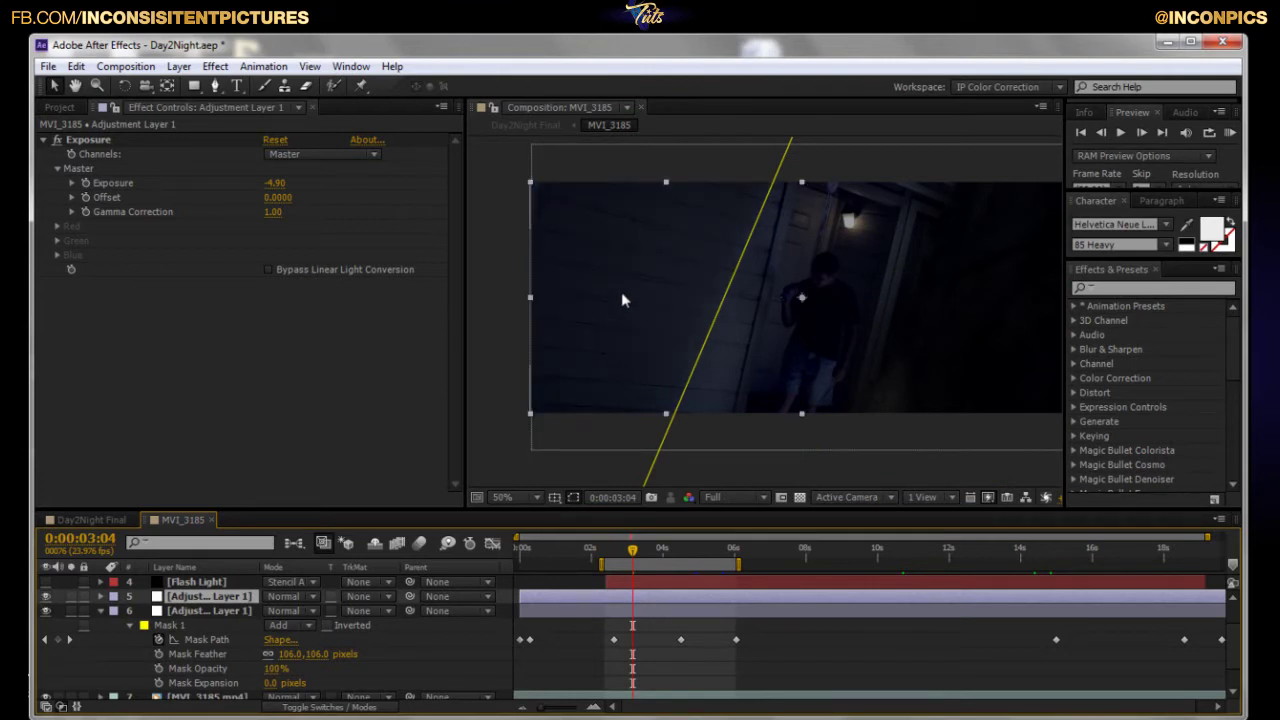
left_click(651, 468)
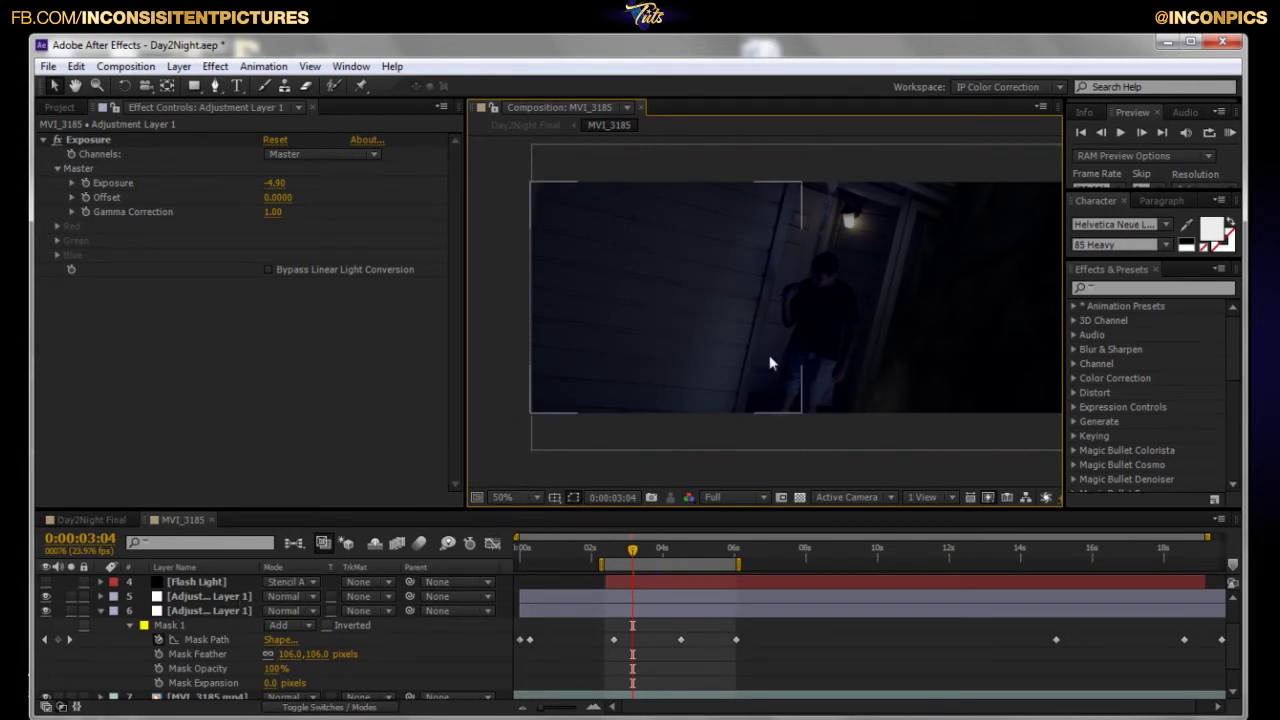
Select both adjustment layers in turn and test-rotate the second one, then undo the tilt.
scroll(800, 370, "up", 1)
scroll(840, 376, "right", 2)
left_click(893, 380)
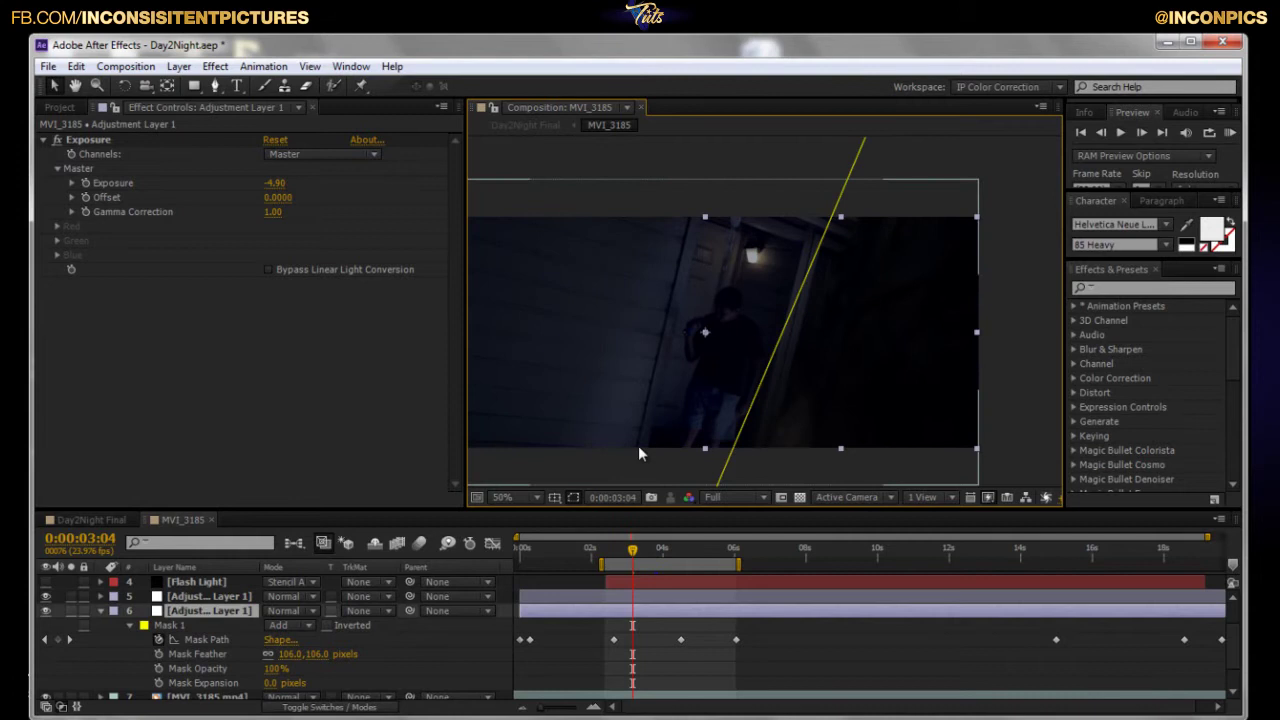
left_click(223, 599)
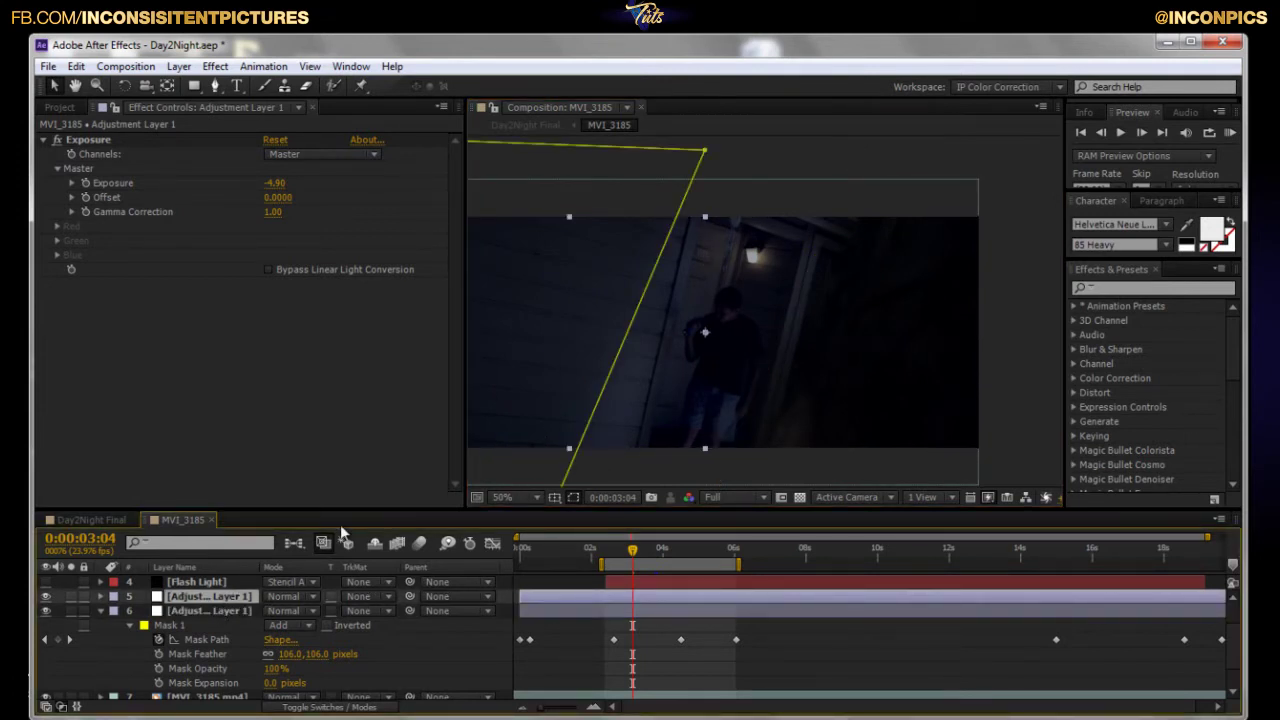
left_click_drag(668, 354, 768, 353)
key("w")
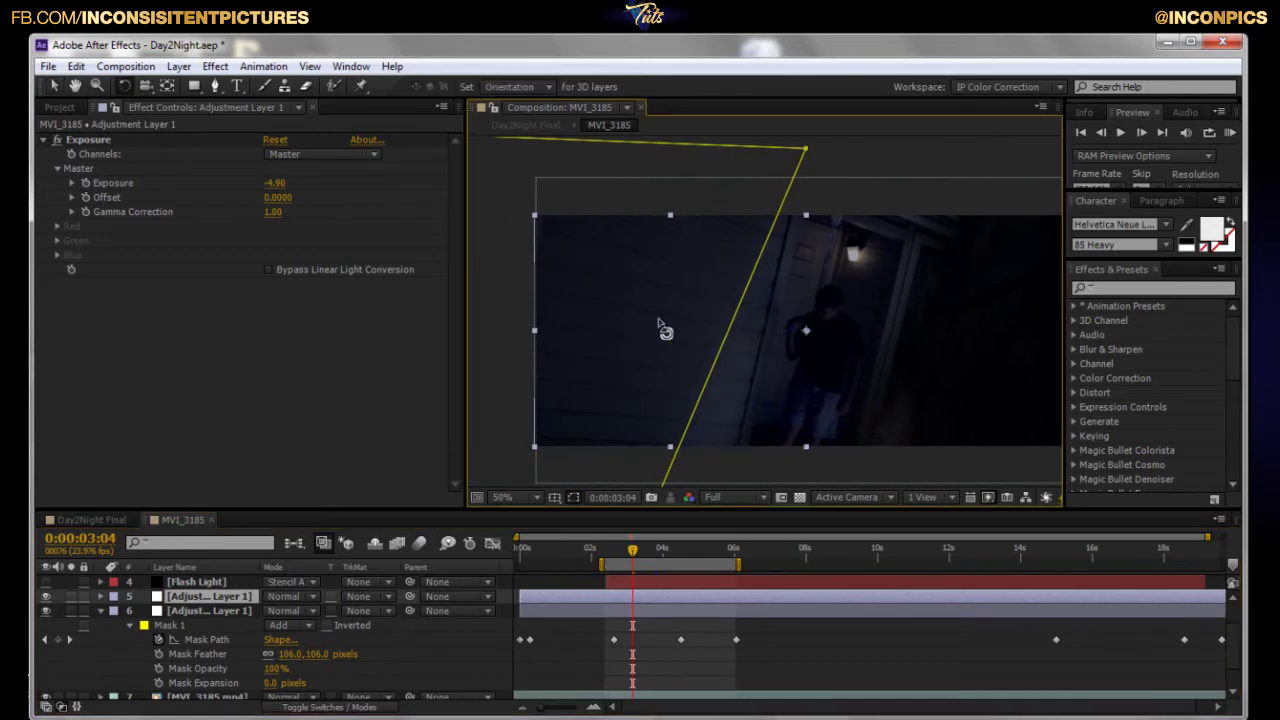
left_click_drag(578, 268, 614, 288)
key("ctrl+z")
key("ctrl+z")
Show the second adjustment layer's Mask Path keyframes and scrub to 0:00:05:10.
left_click_drag(637, 556, 660, 565)
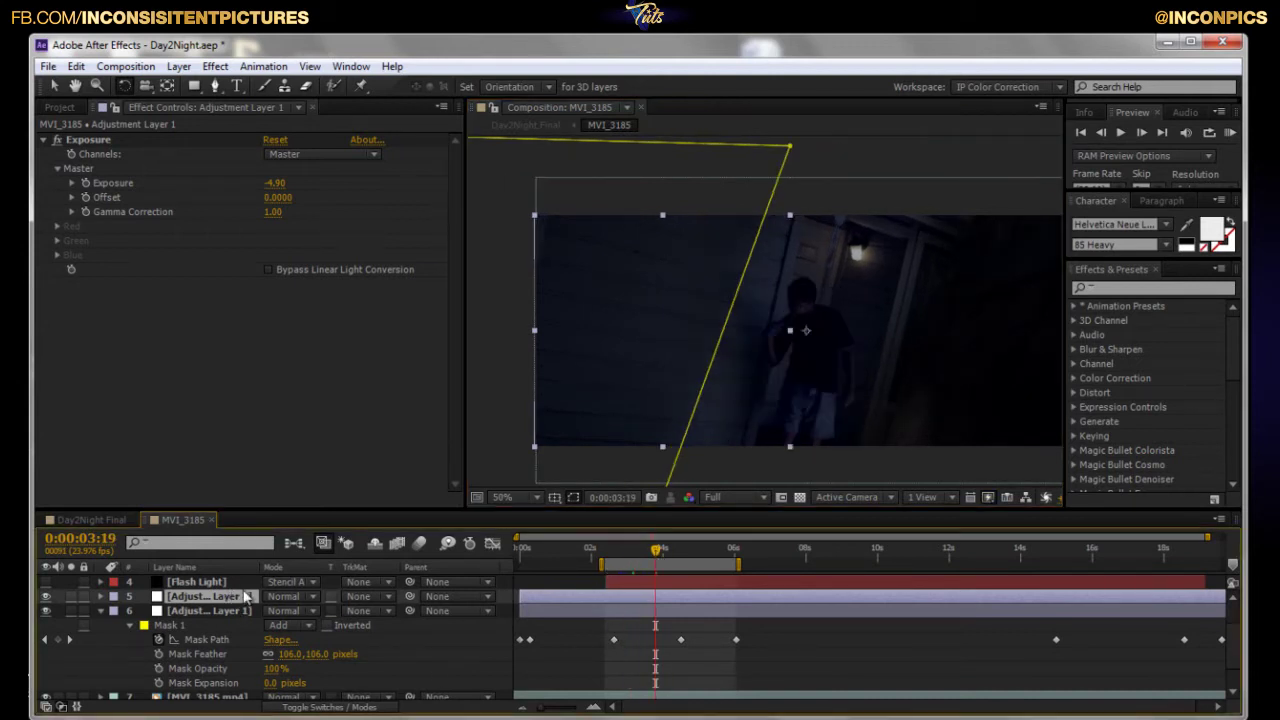
key("m")
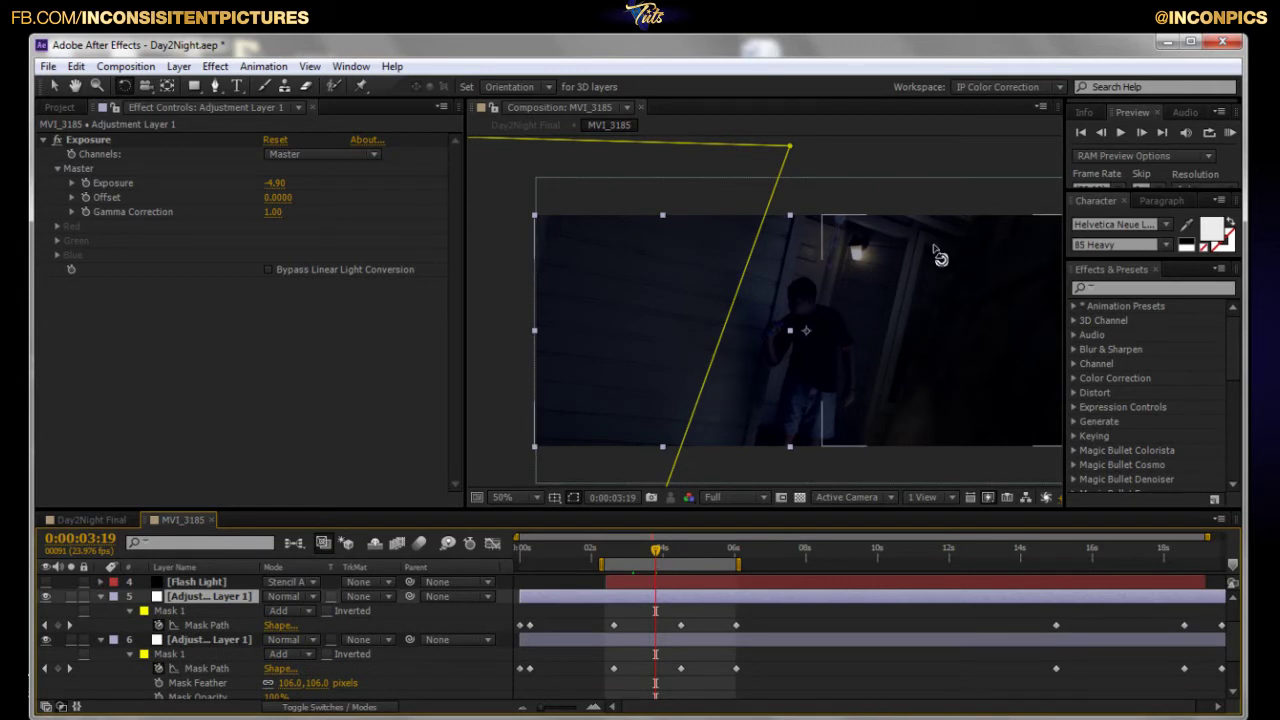
key("v")
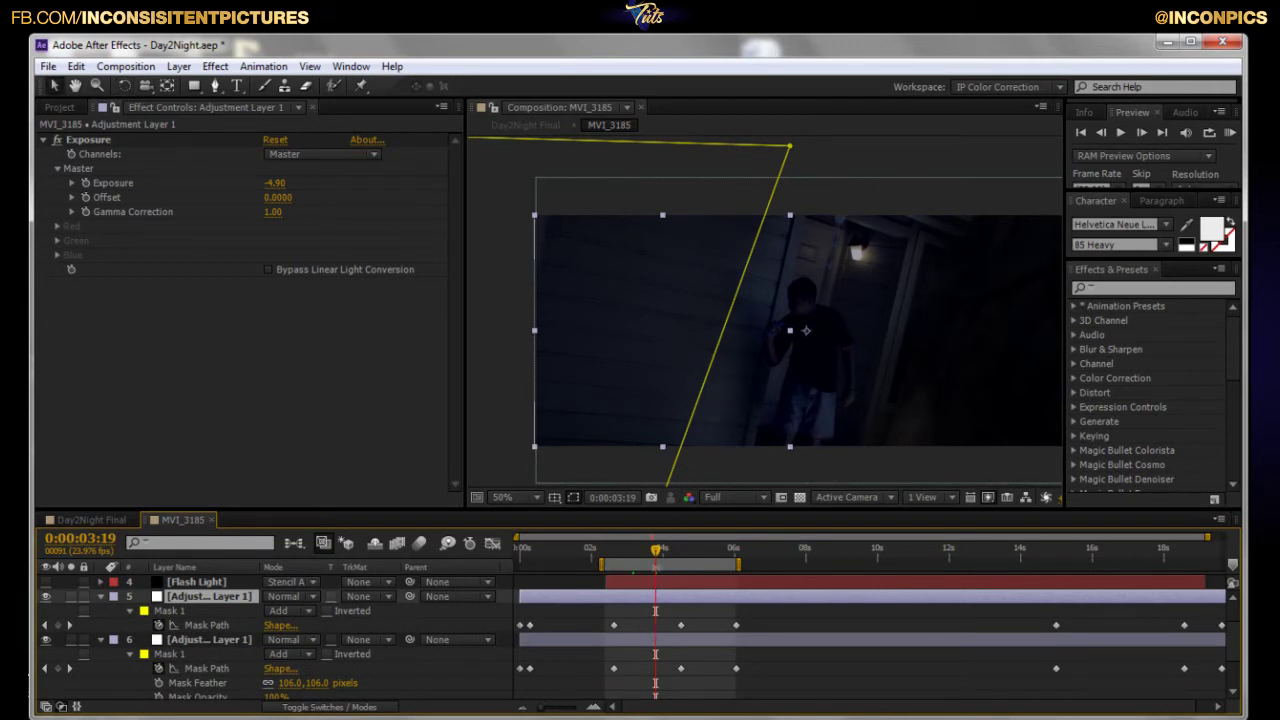
left_click_drag(655, 552, 713, 550)
left_click(522, 454)
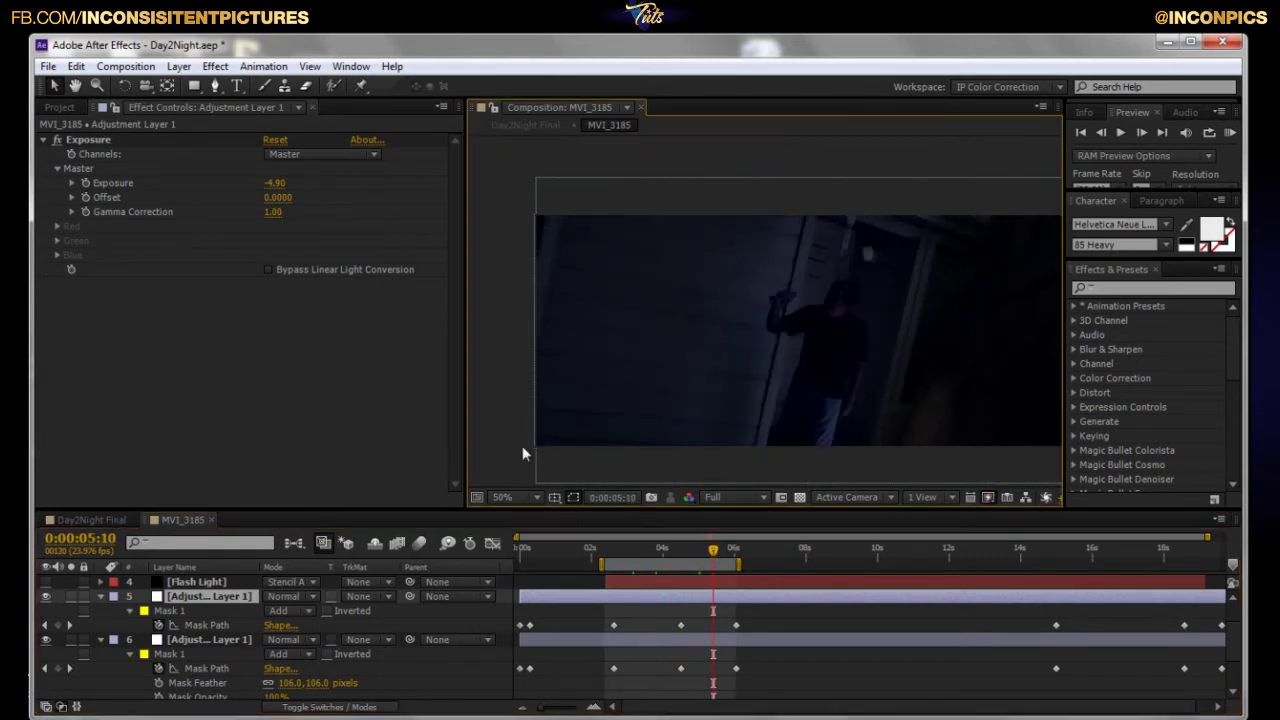
Collapse both adjustment layers' properties and select layer 4 Flash Light to show its Optical Flares settings.
left_click(100, 596)
left_click(100, 610)
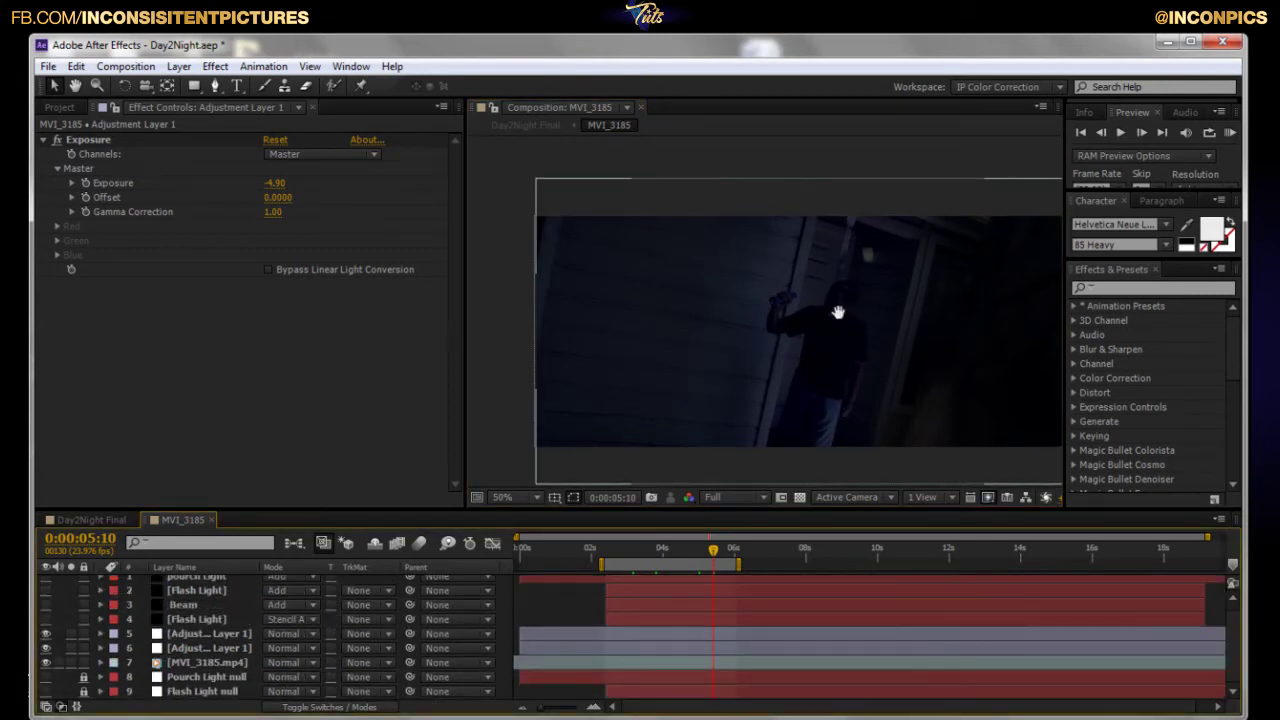
left_click_drag(837, 309, 774, 320)
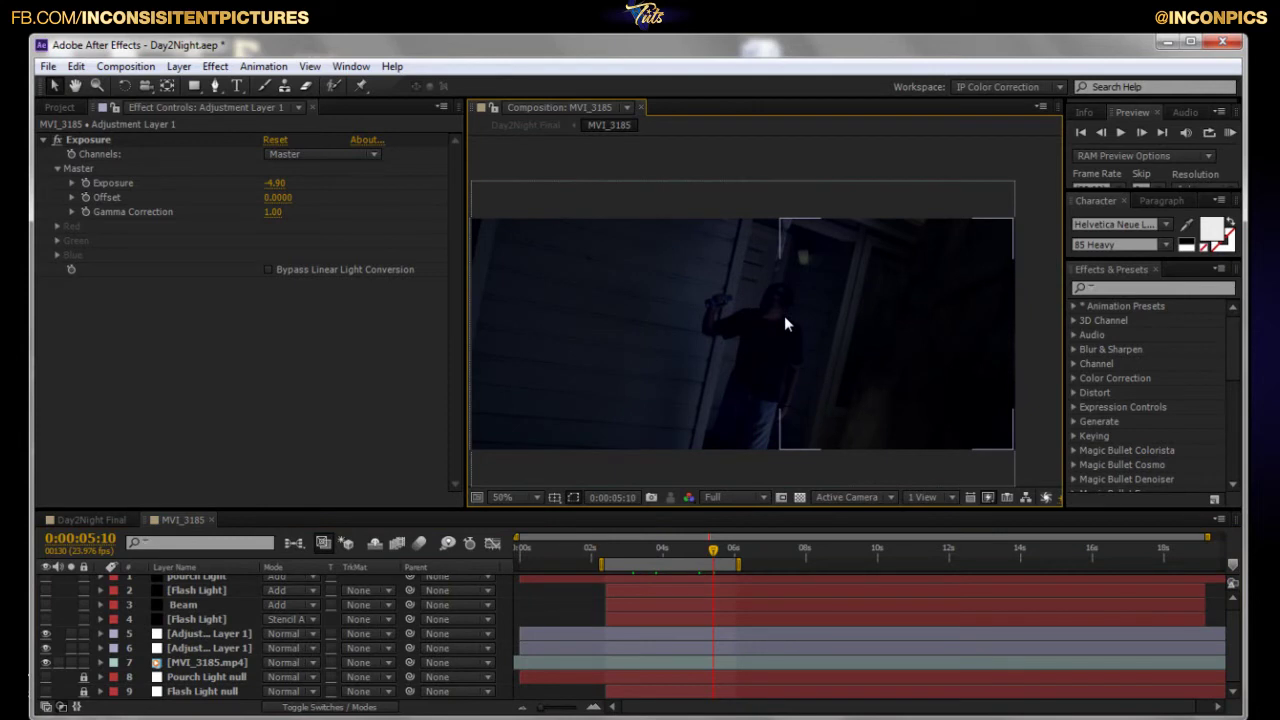
left_click(786, 325)
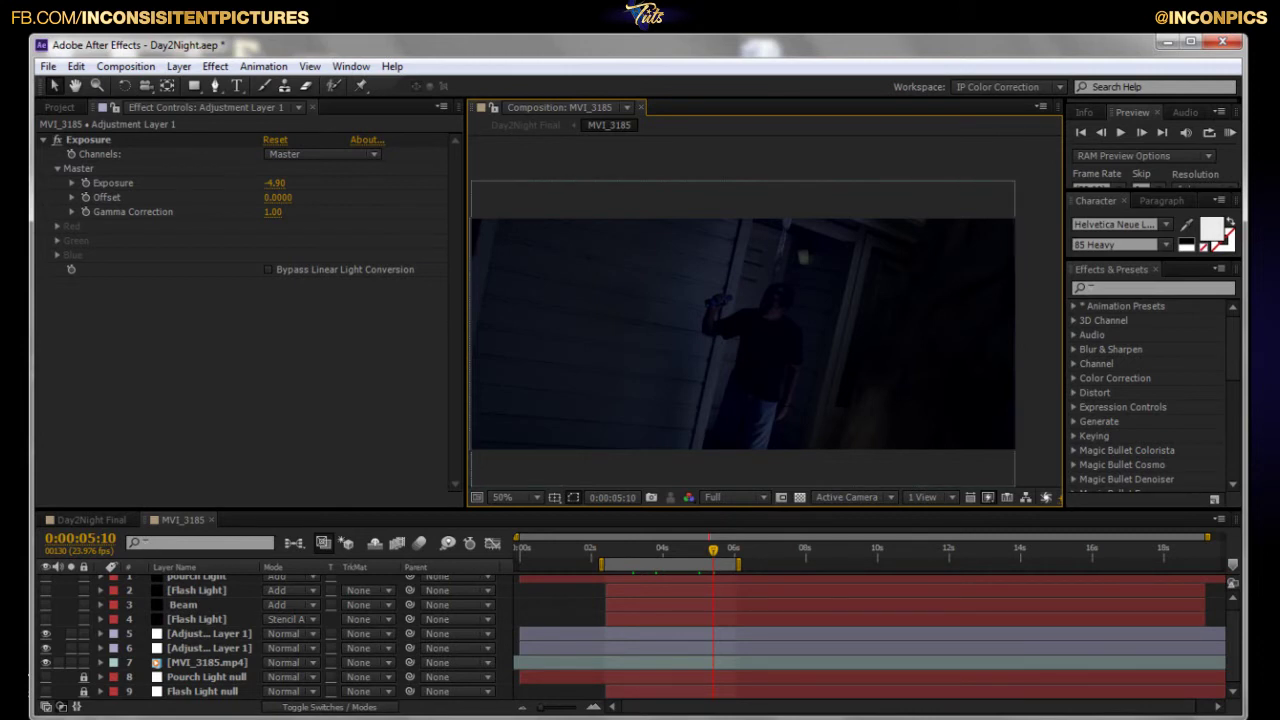
left_click(48, 633)
left_click(196, 619)
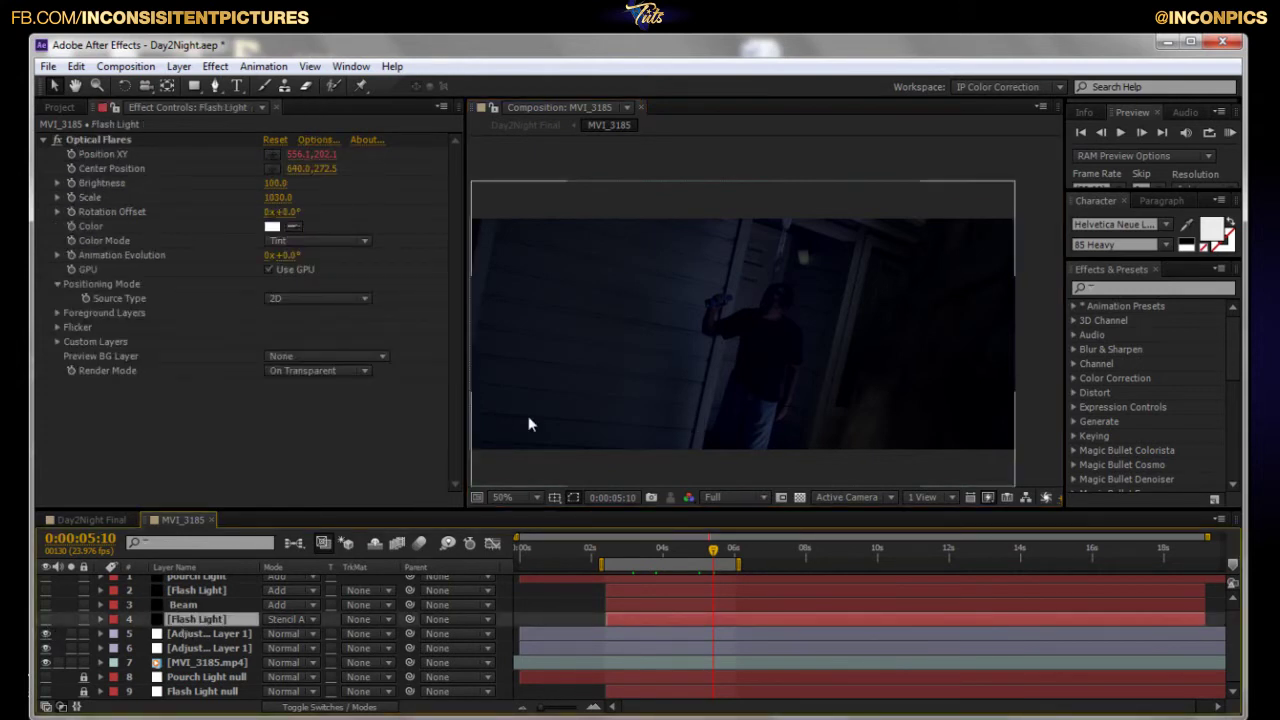
Check the flare position expression on the stencil Flash Light layer 4.
left_click(734, 197)
scroll(714, 320, "up", 3)
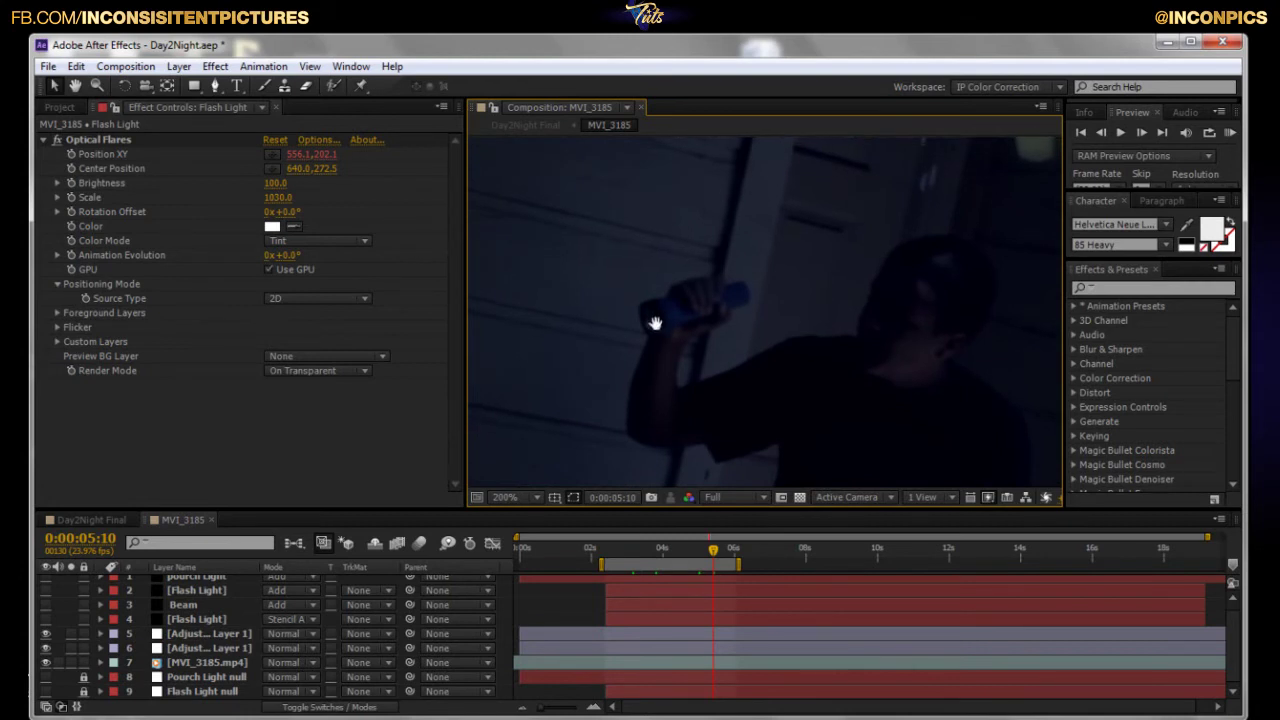
scroll(740, 340, "down", 1)
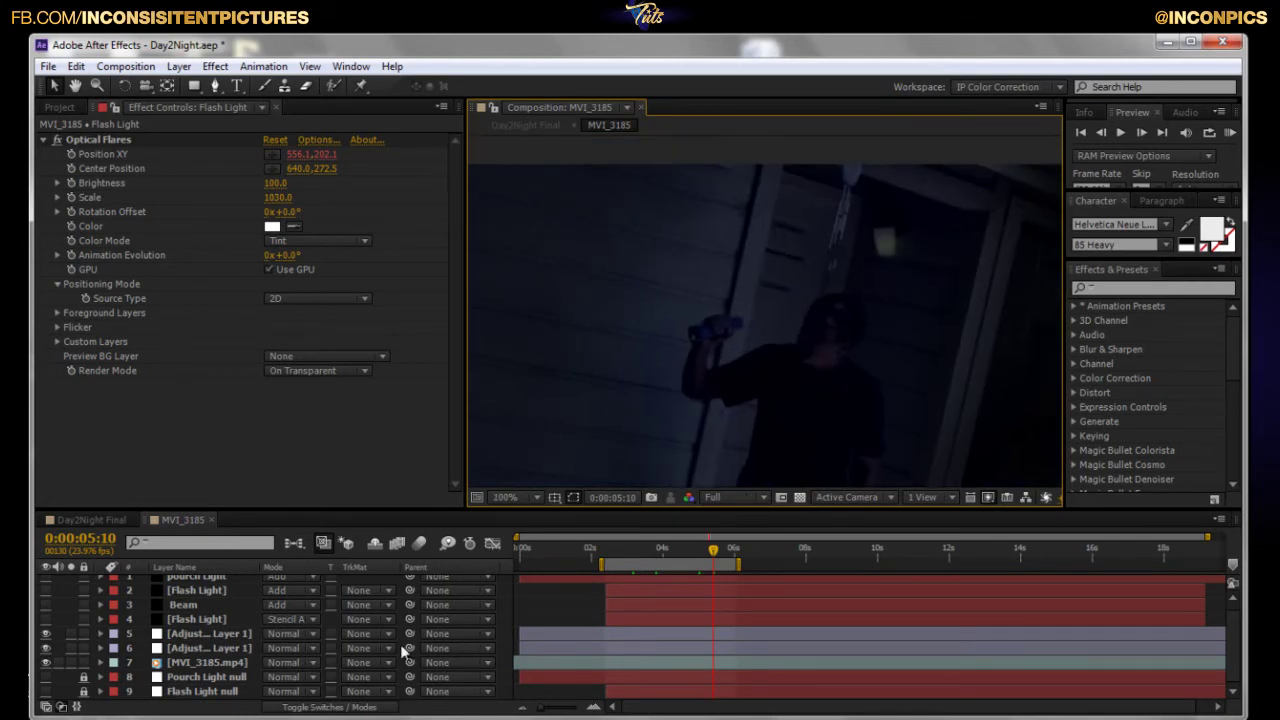
left_click(197, 619)
key("e")
key("e")
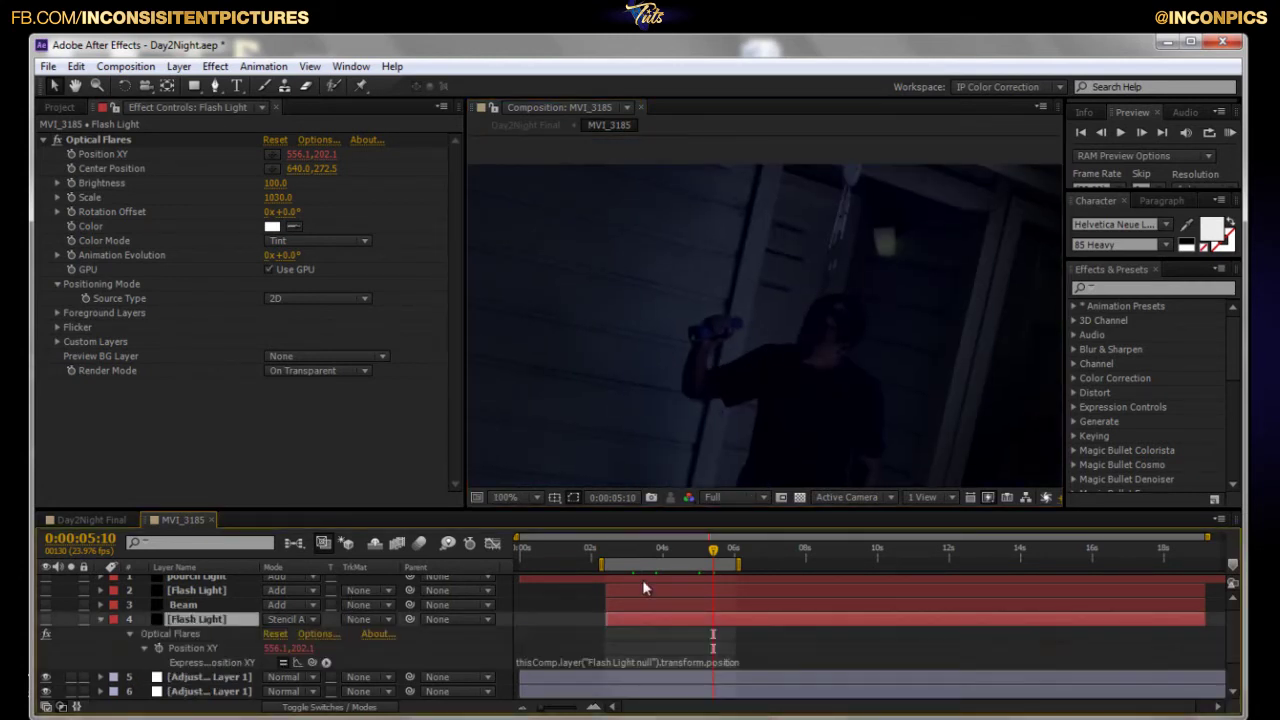
key("e")
key("e")
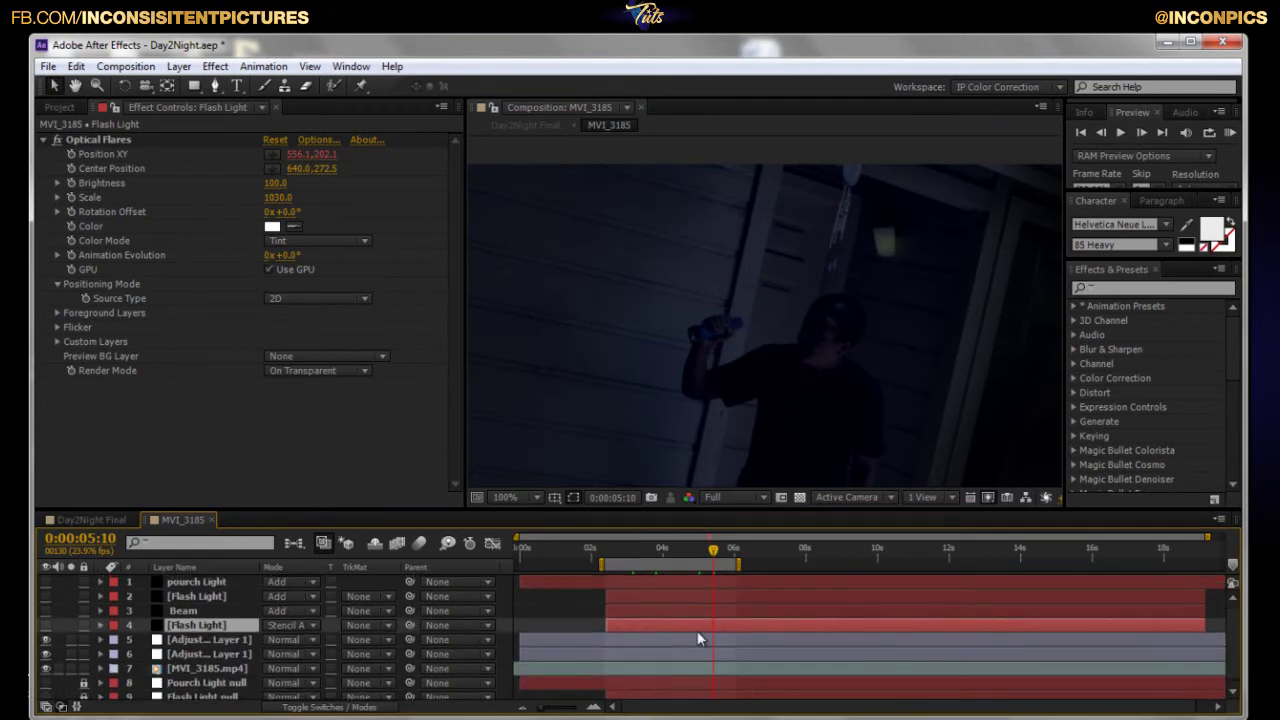
Inspect Adjustment Layer 1's exposure and briefly preview the pourch Light flare.
left_click(886, 248)
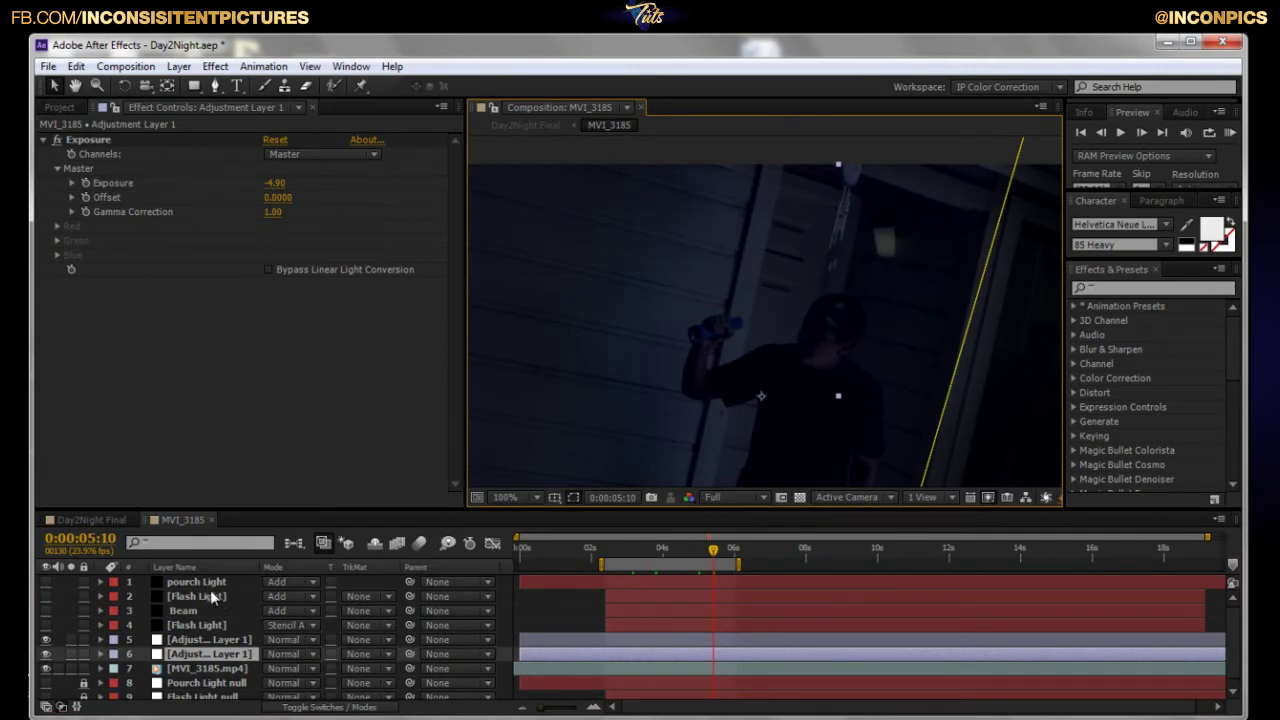
left_click(175, 581)
left_click(45, 582)
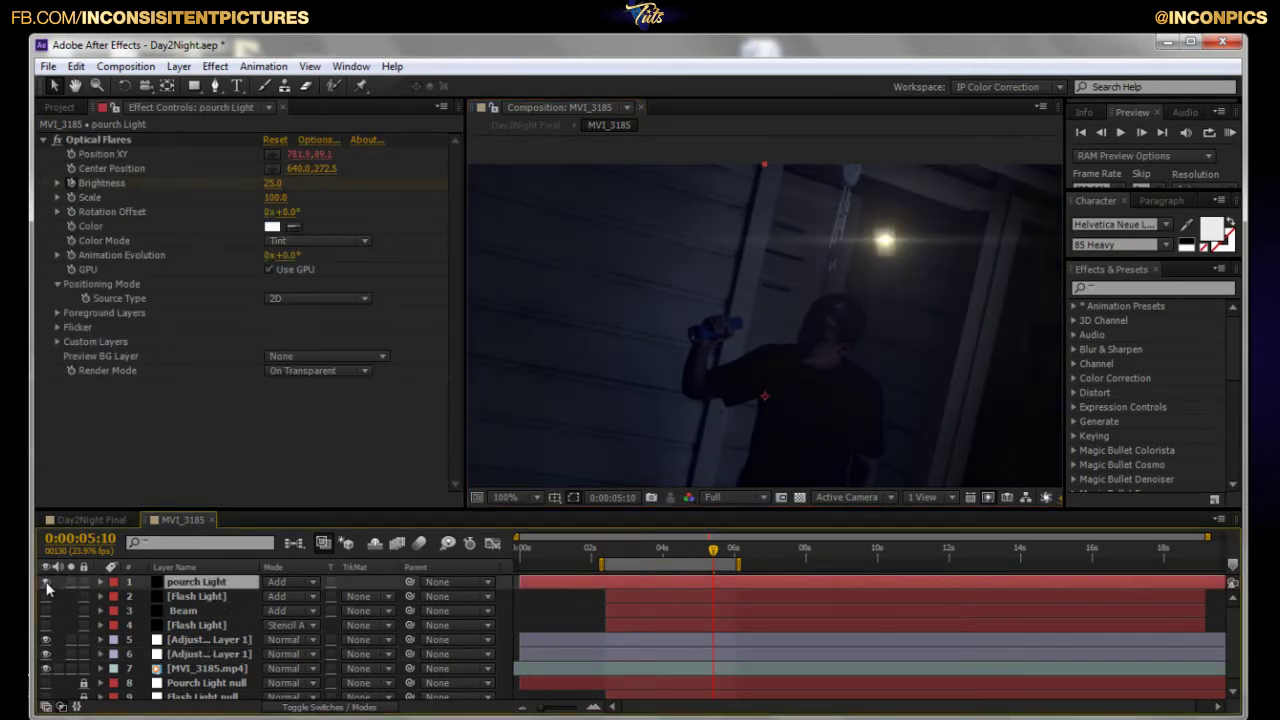
left_click(45, 582)
left_click(196, 625)
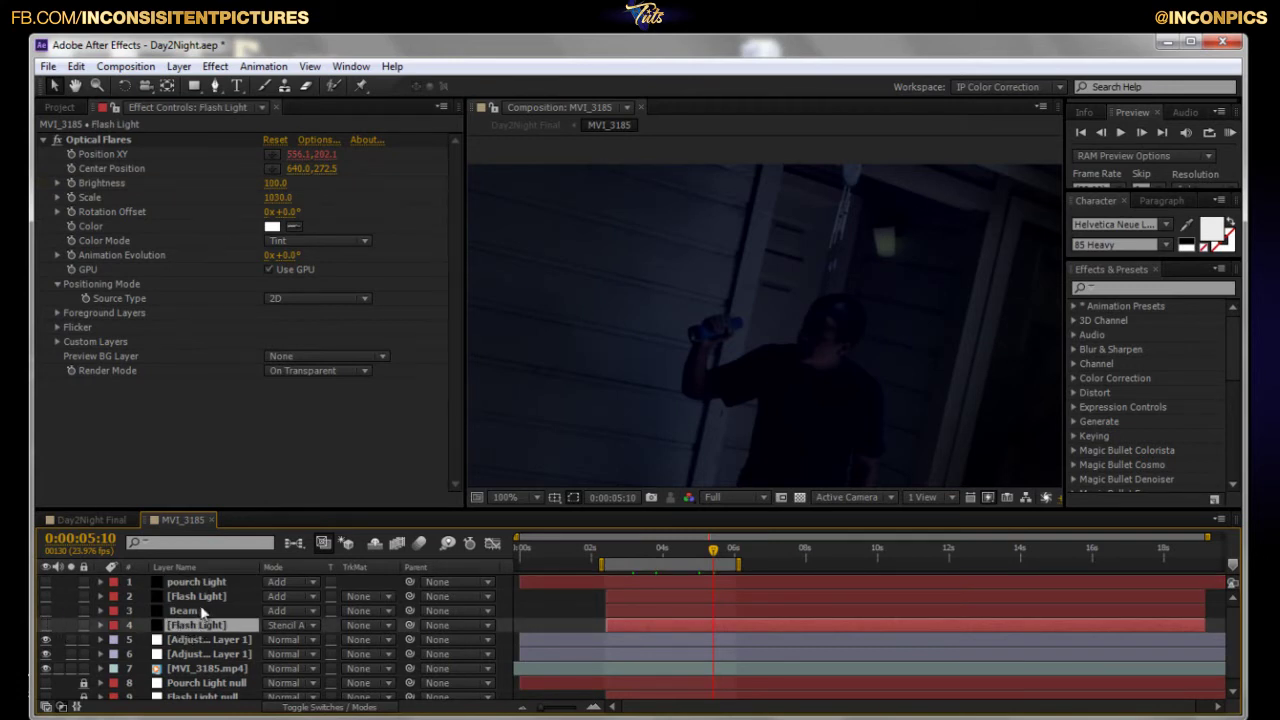
scroll(238, 628, "down", 1)
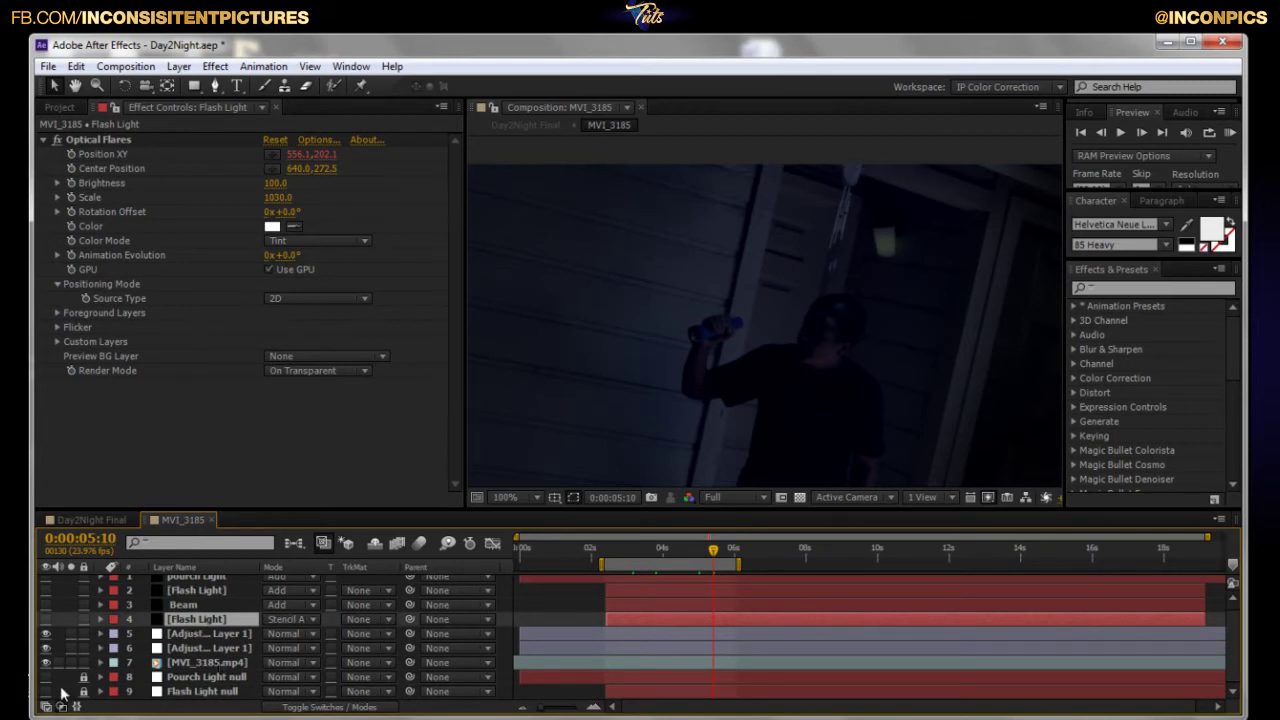
Select the Flash Light null layer and review the layer stack.
key("F2")
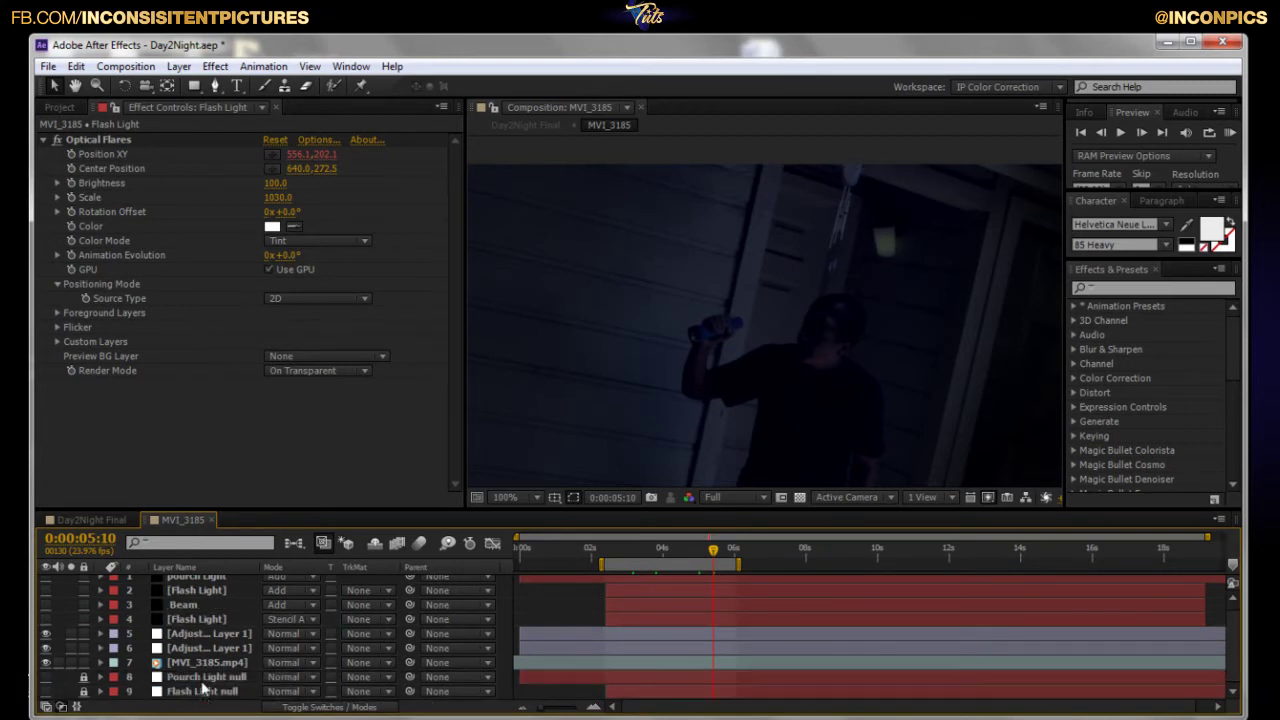
left_click(205, 691)
scroll(889, 295, "down", 2)
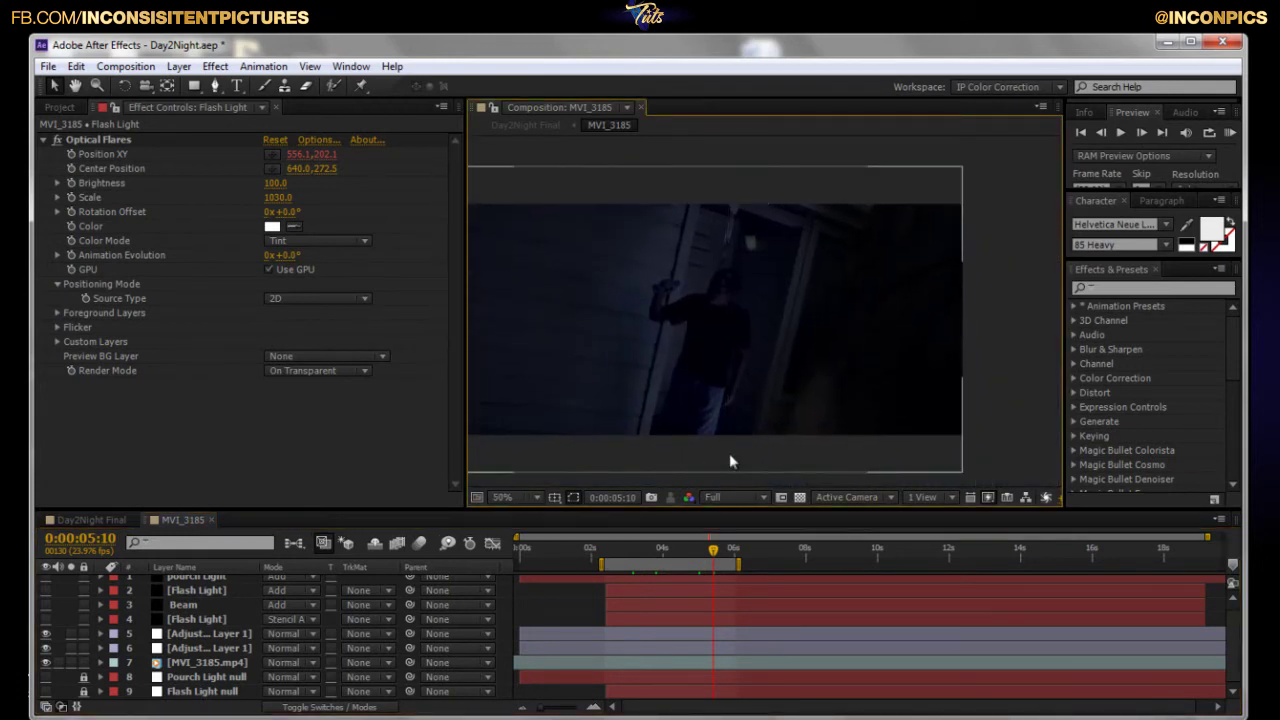
scroll(757, 440, "up", 1)
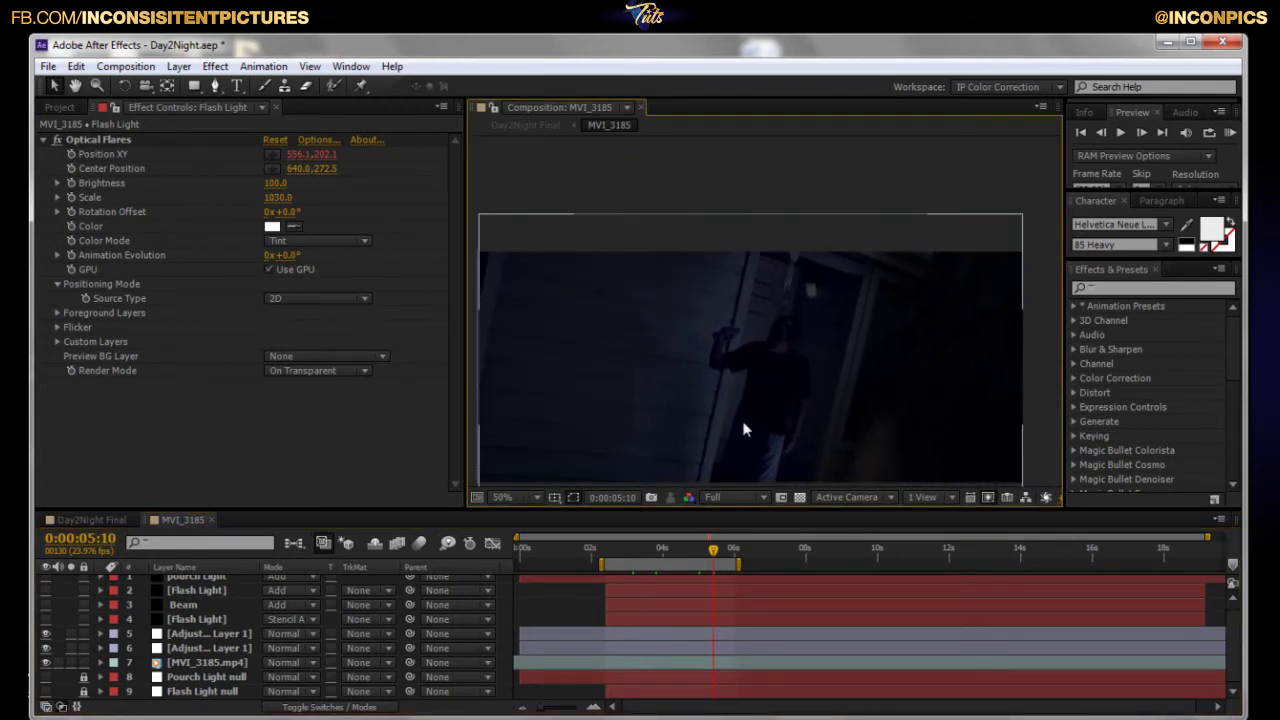
scroll(729, 399, "up", 2)
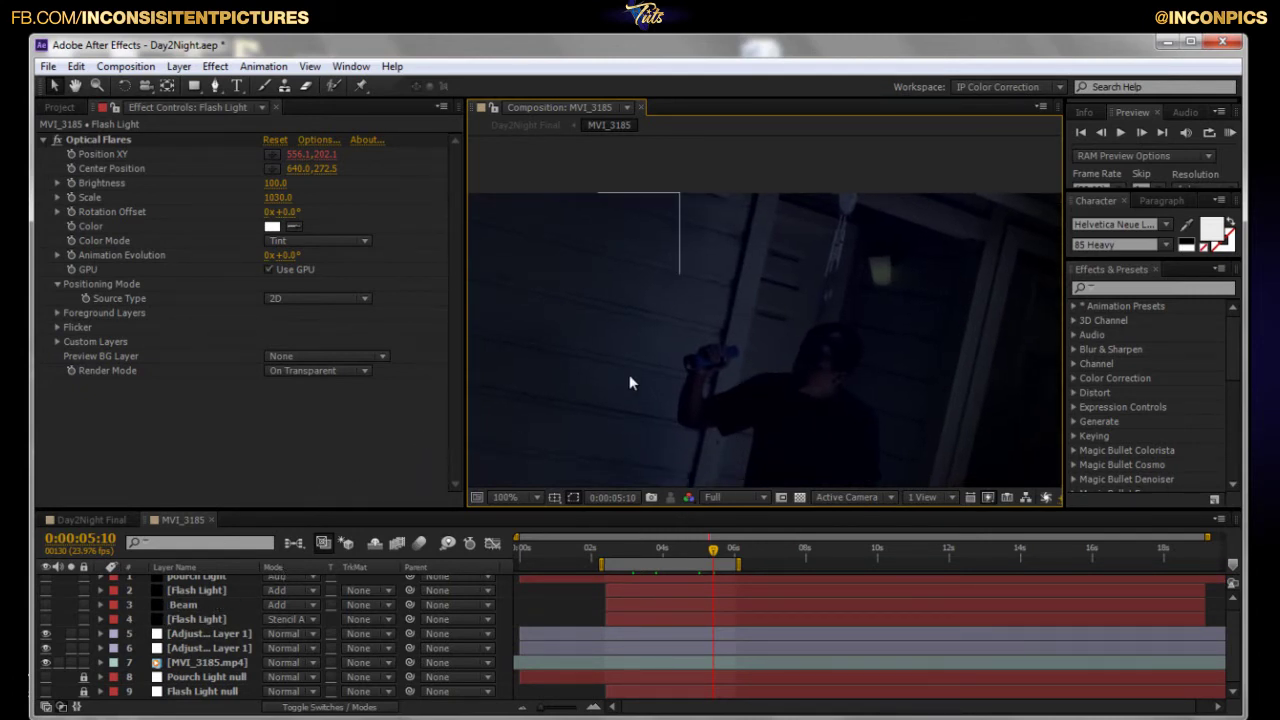
scroll(643, 354, "down", 1)
scroll(229, 612, "up", 1)
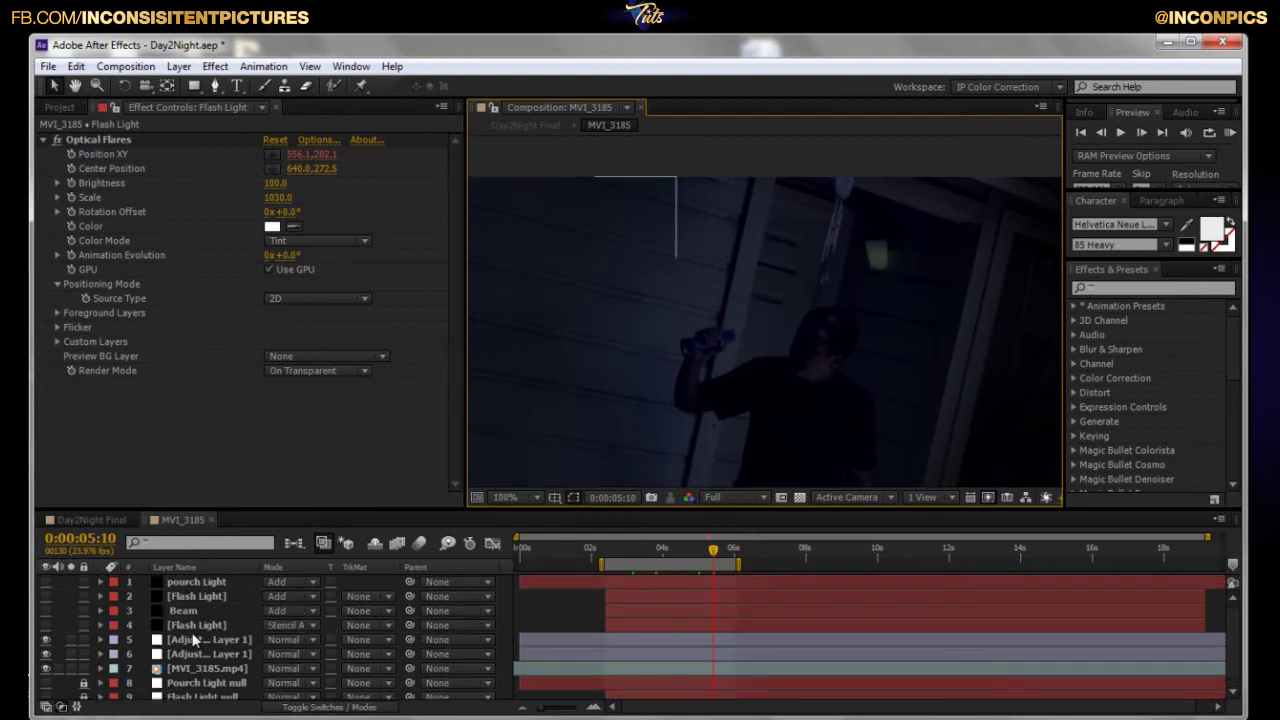
Hide the stencil Flash Light layer and show the upper Flash Light flare on the porch flashlight.
left_click(196, 625)
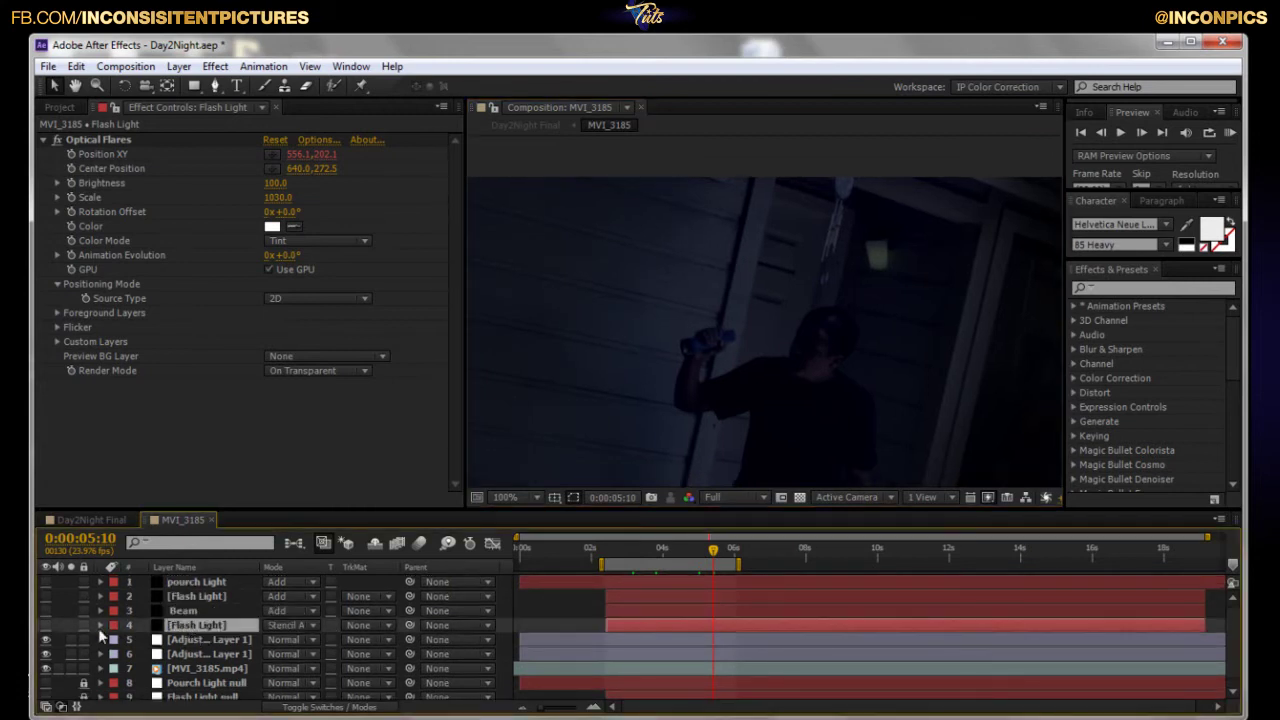
left_click(45, 626)
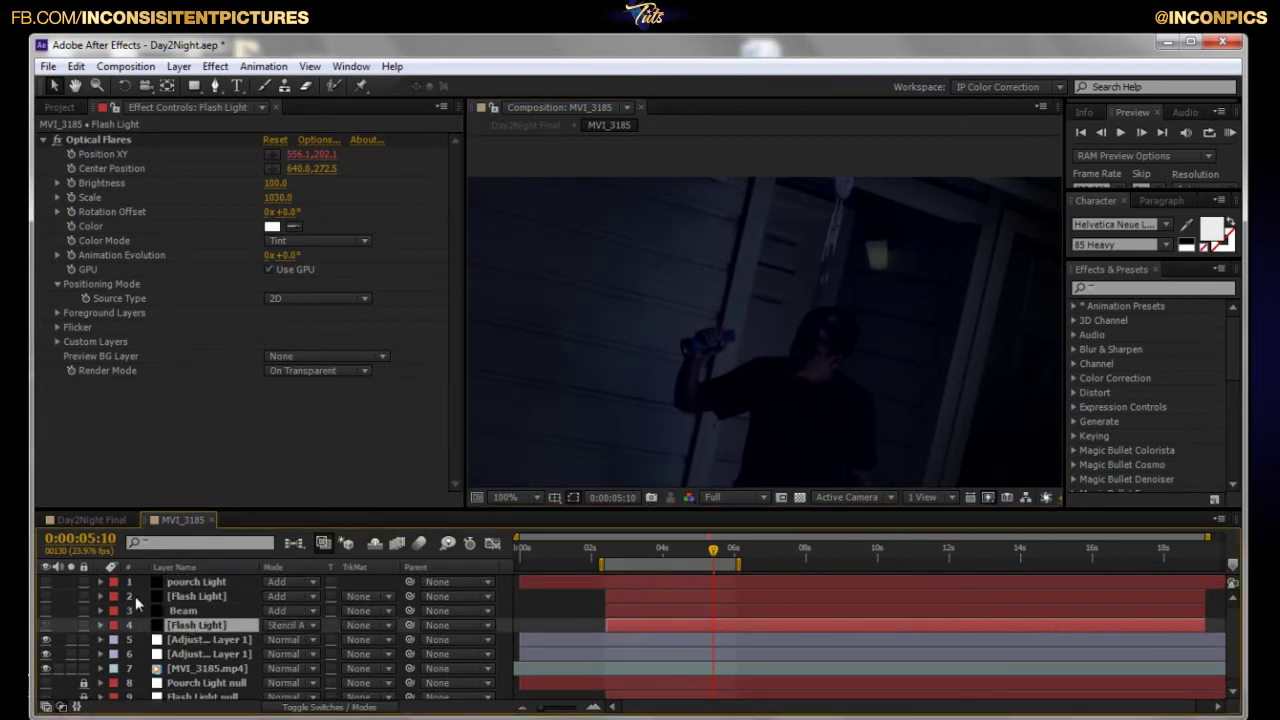
left_click(45, 596)
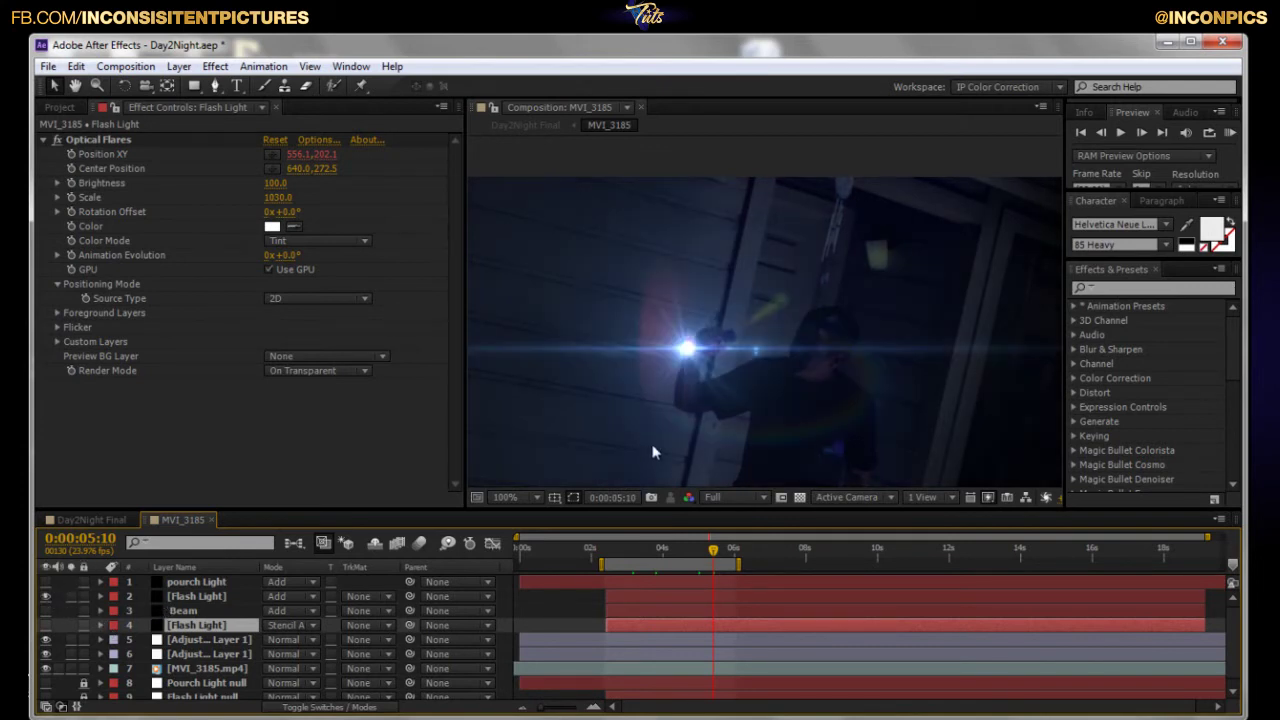
left_click_drag(702, 358, 714, 355)
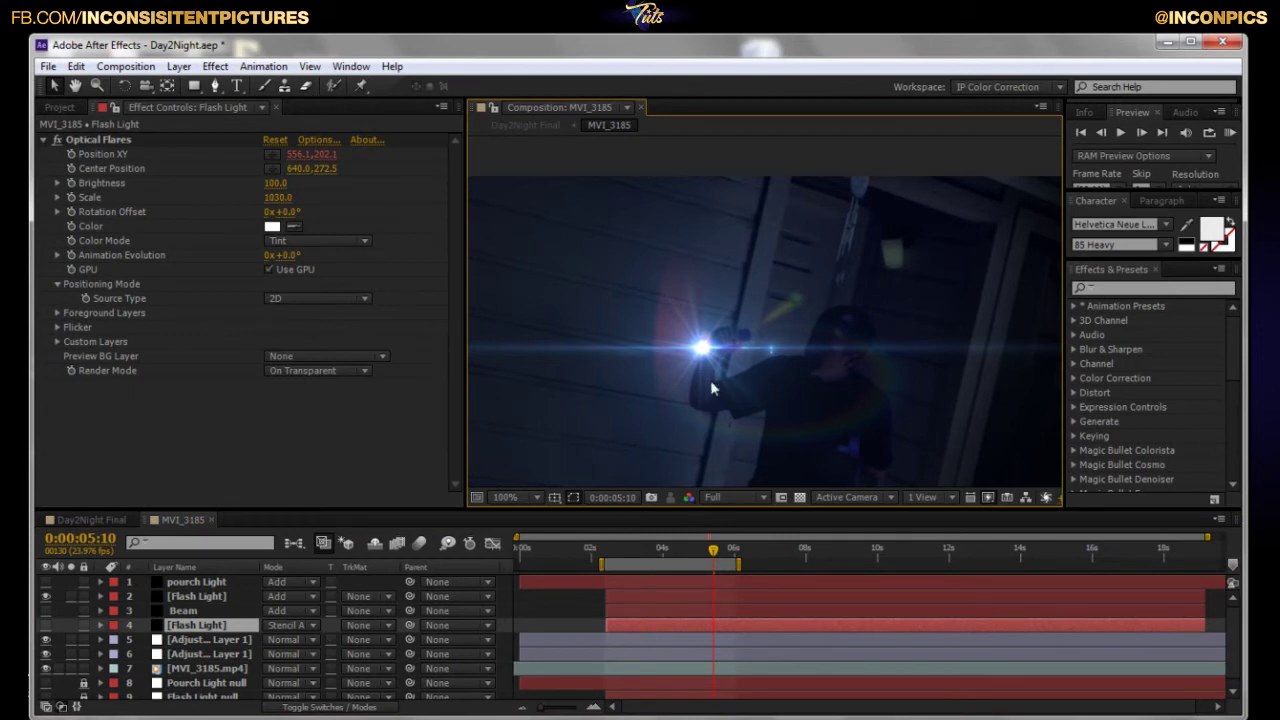
left_click_drag(710, 380, 704, 358)
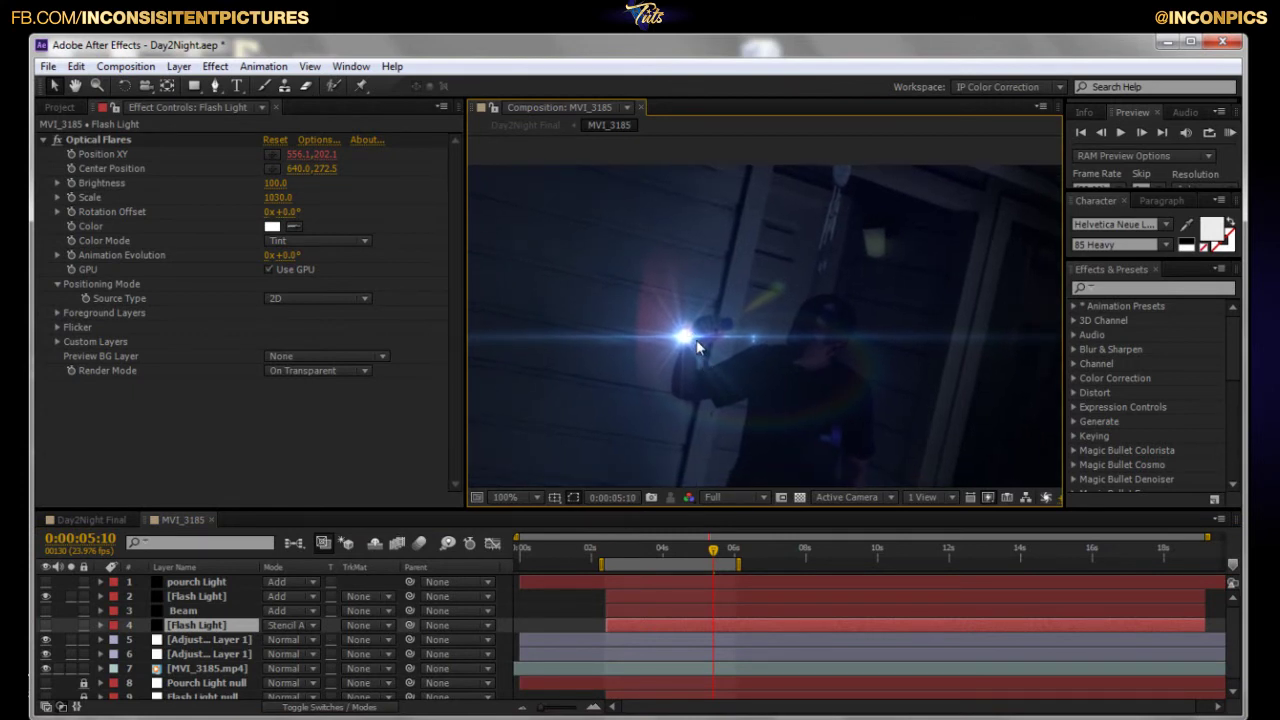
key("comma")
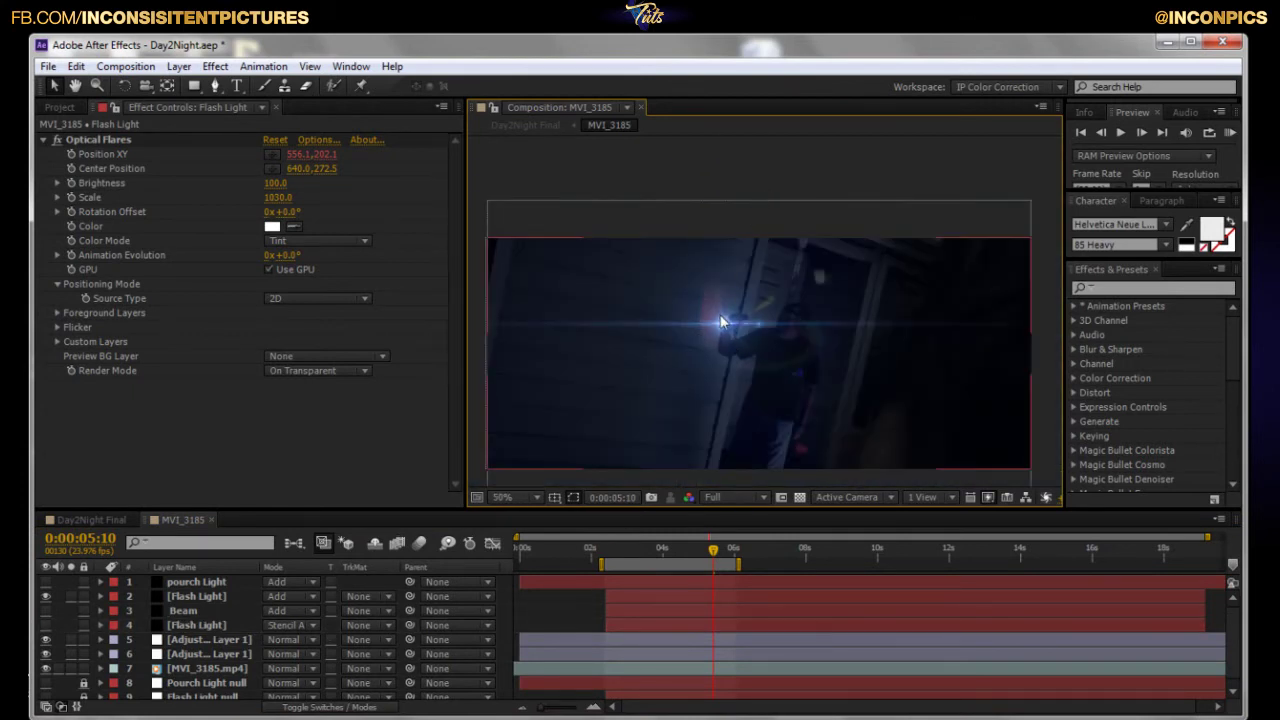
key("period")
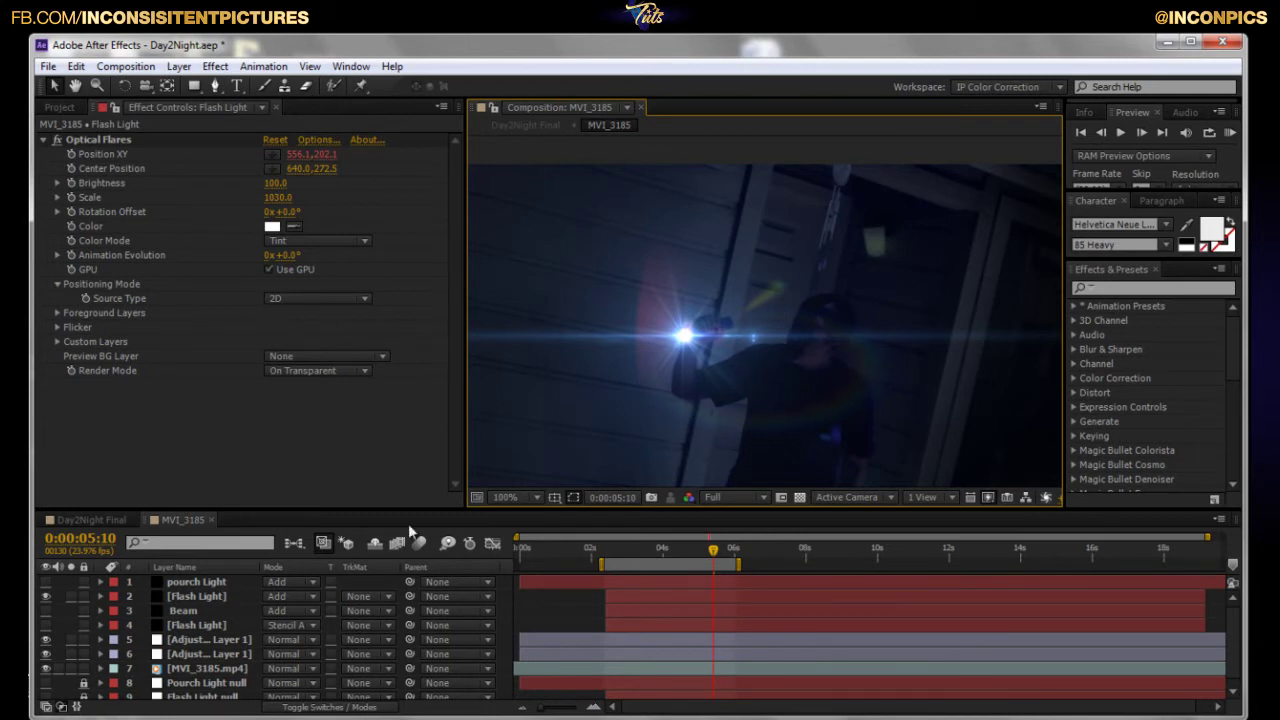
left_click(212, 596)
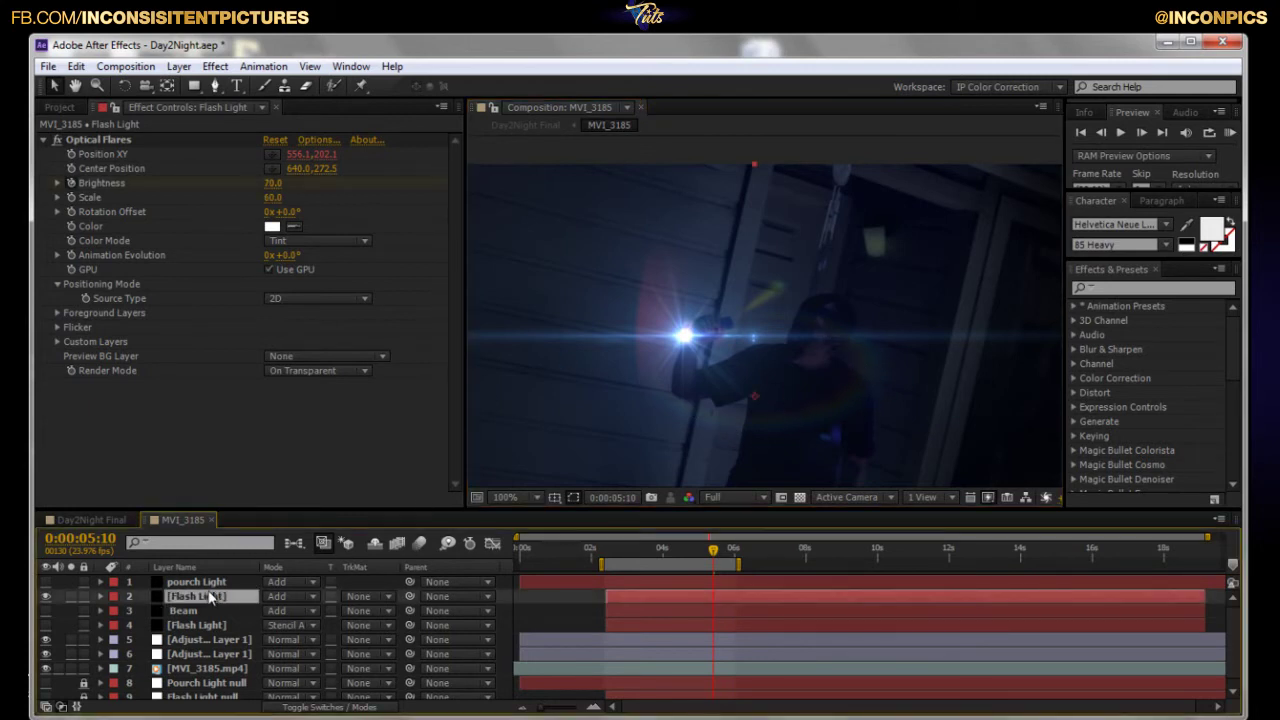
left_click(311, 141)
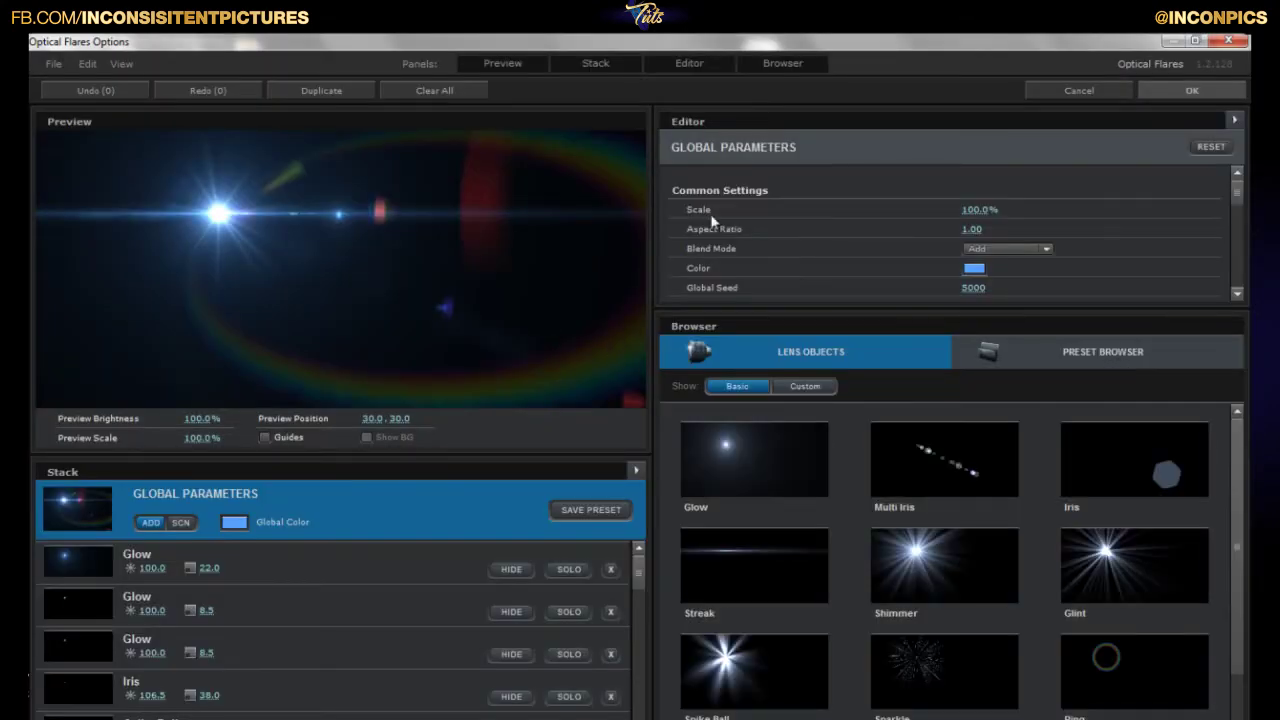
left_click(1048, 356)
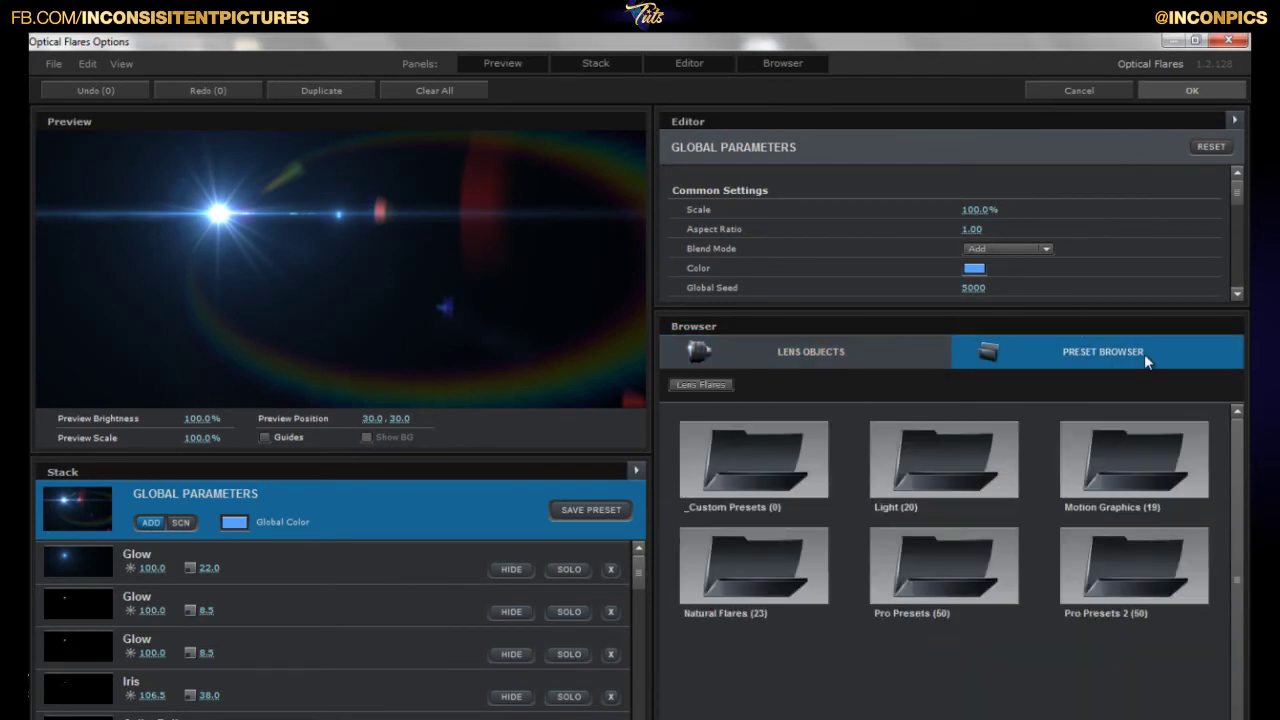
double_click(1112, 477)
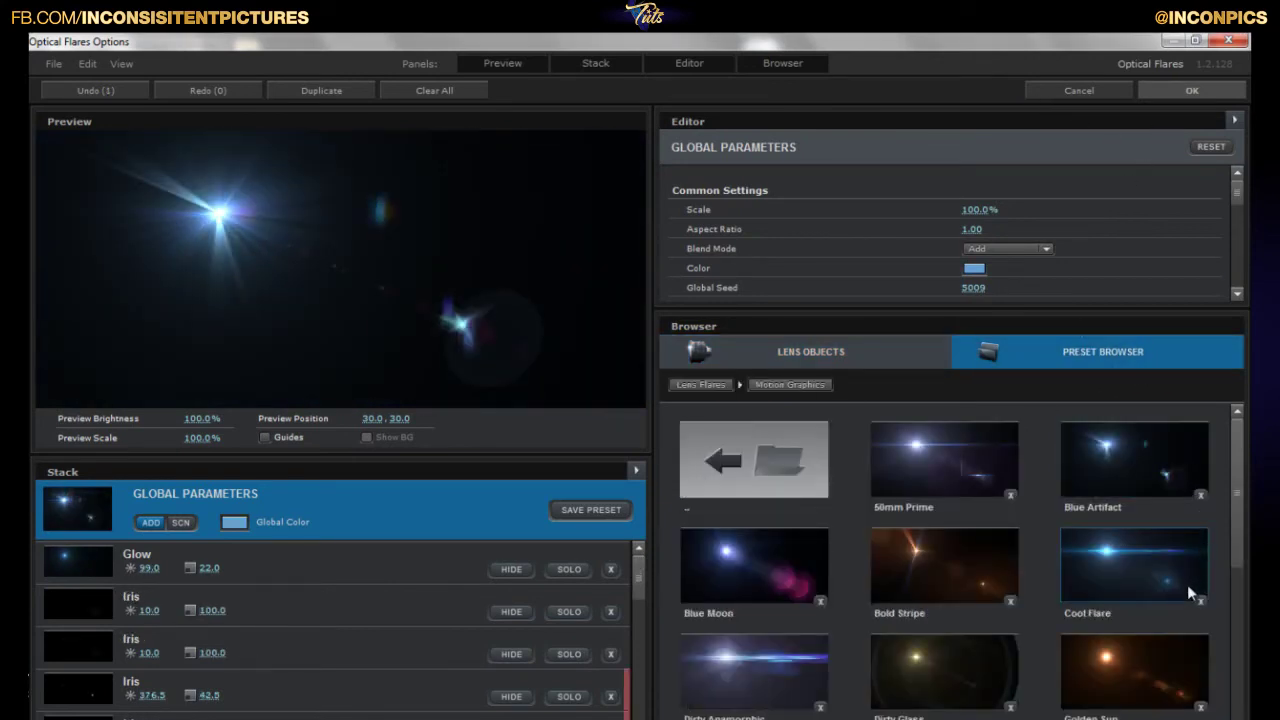
left_click(915, 358)
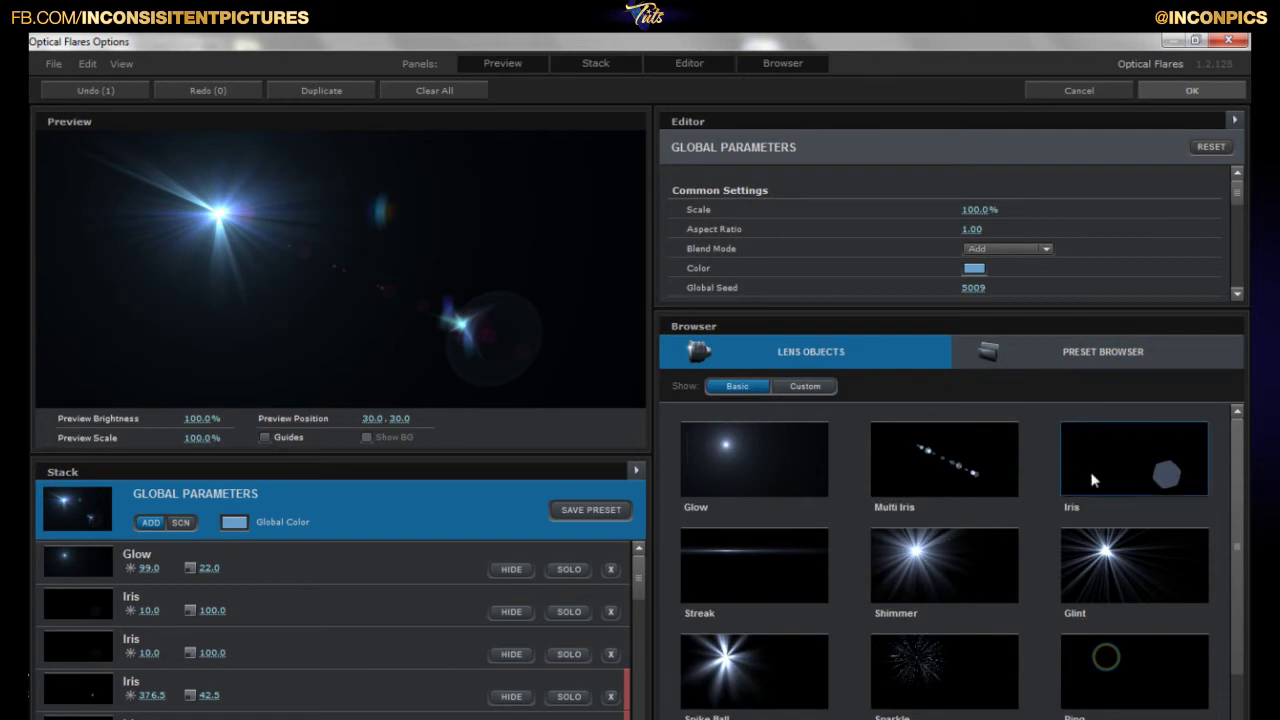
left_click(822, 389)
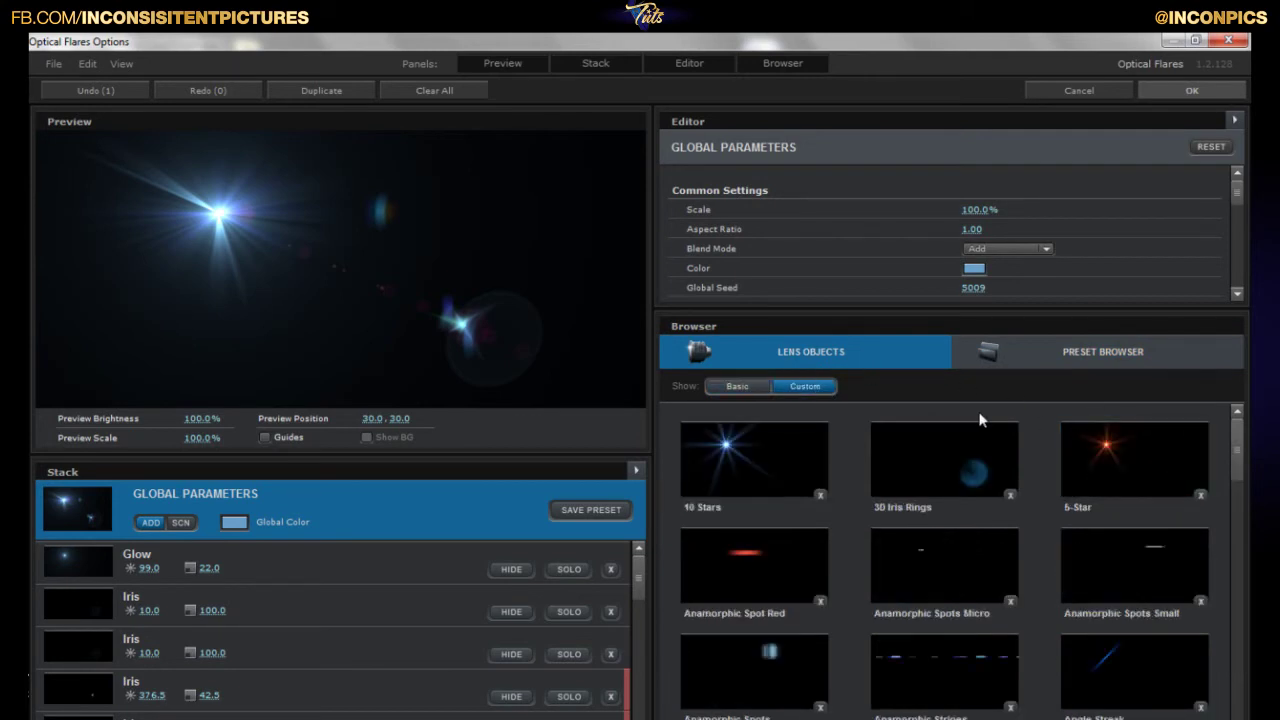
left_click(1037, 344)
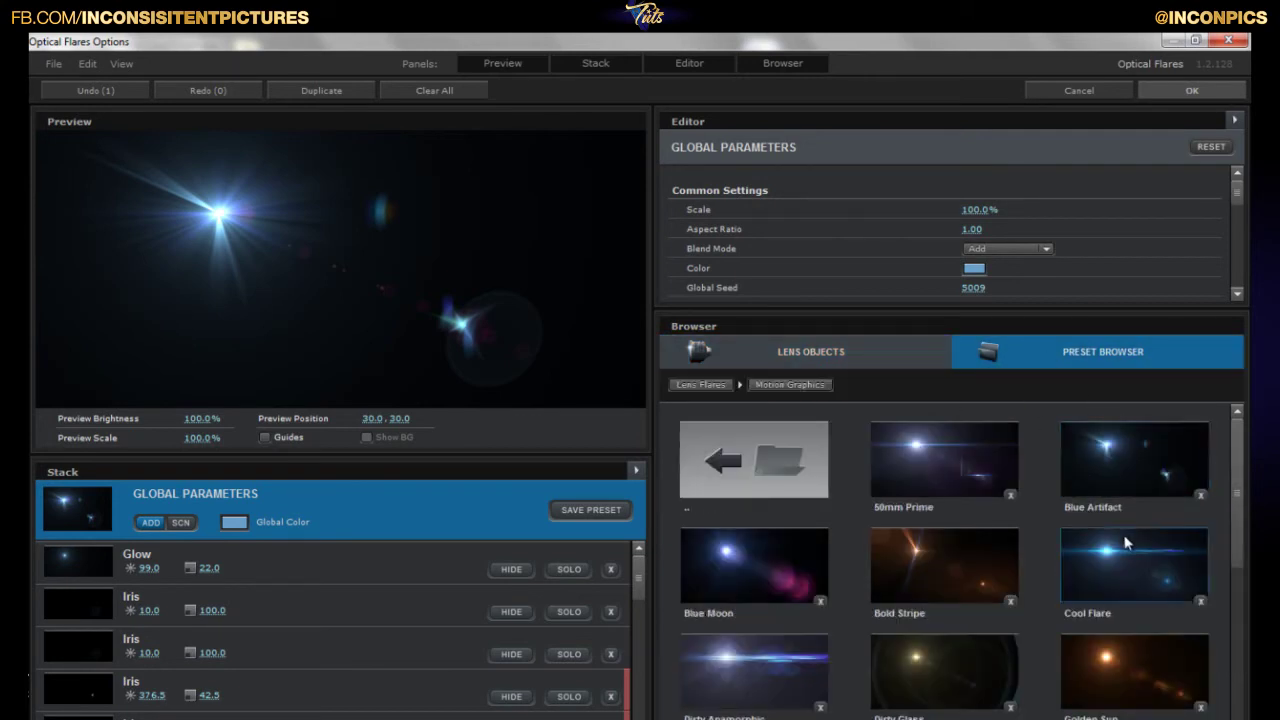
left_click(912, 360)
left_click(1030, 365)
left_click(770, 465)
double_click(966, 476)
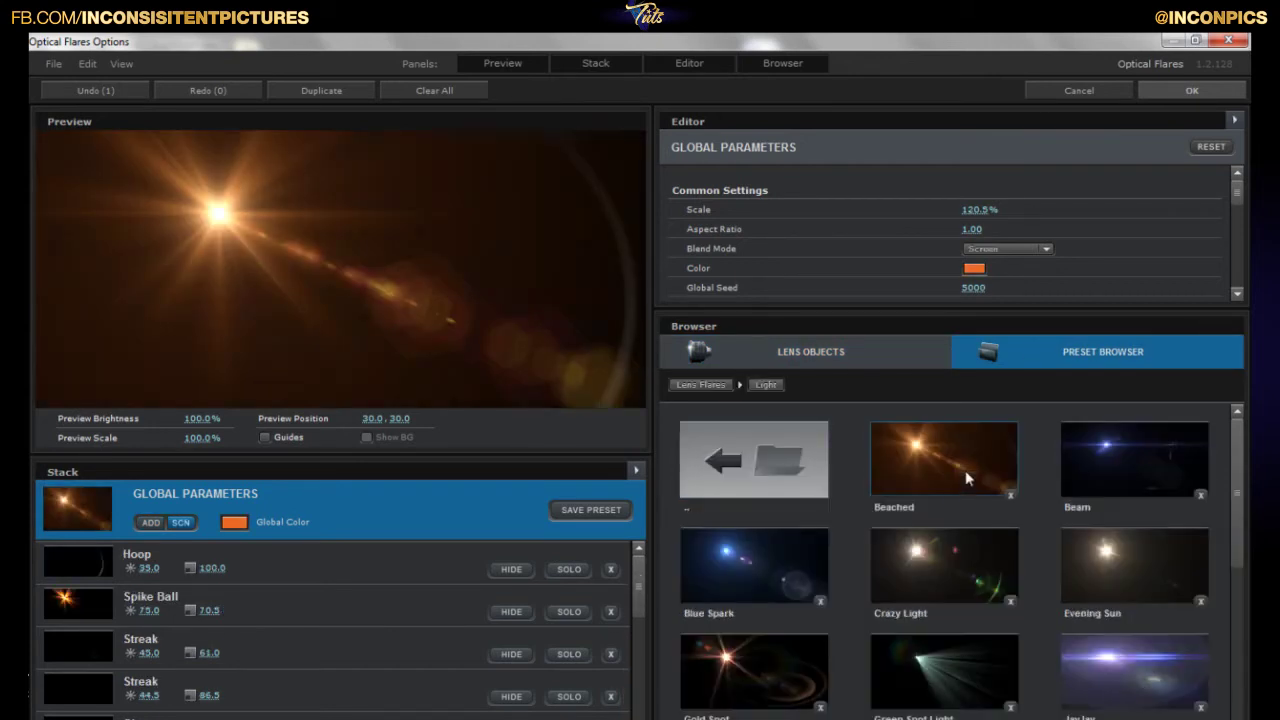
left_click(1114, 471)
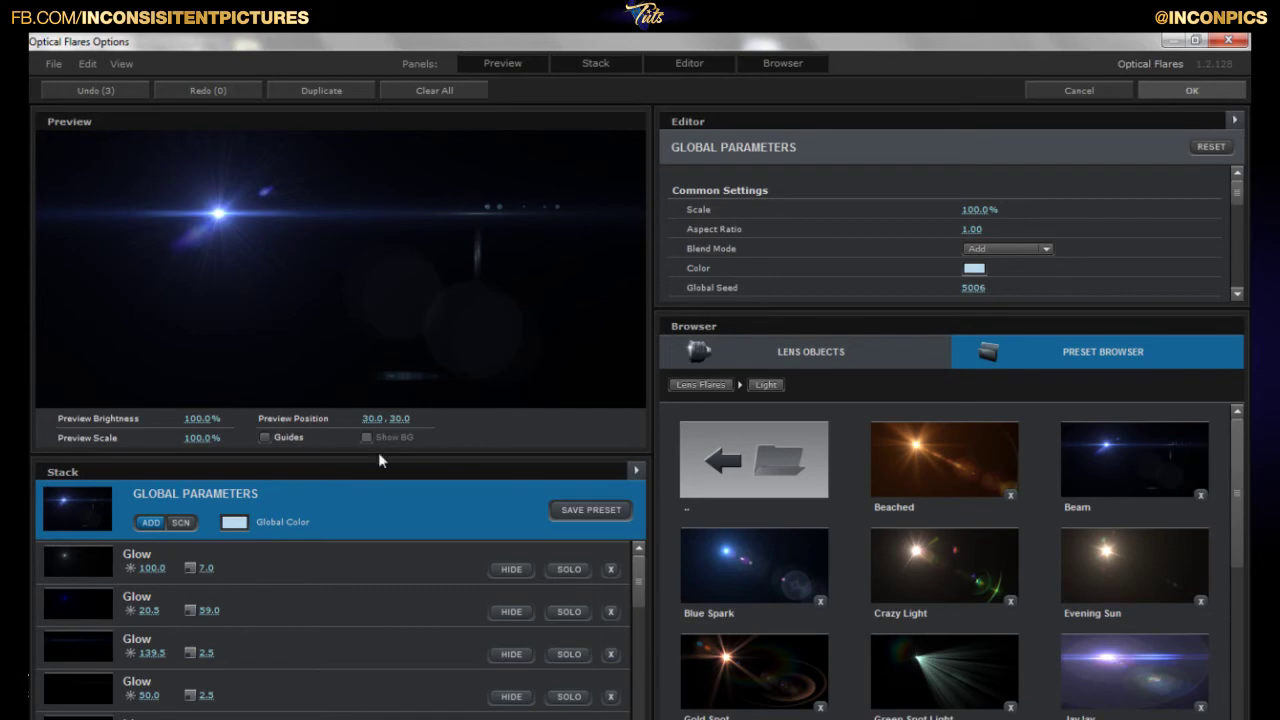
left_click(1108, 92)
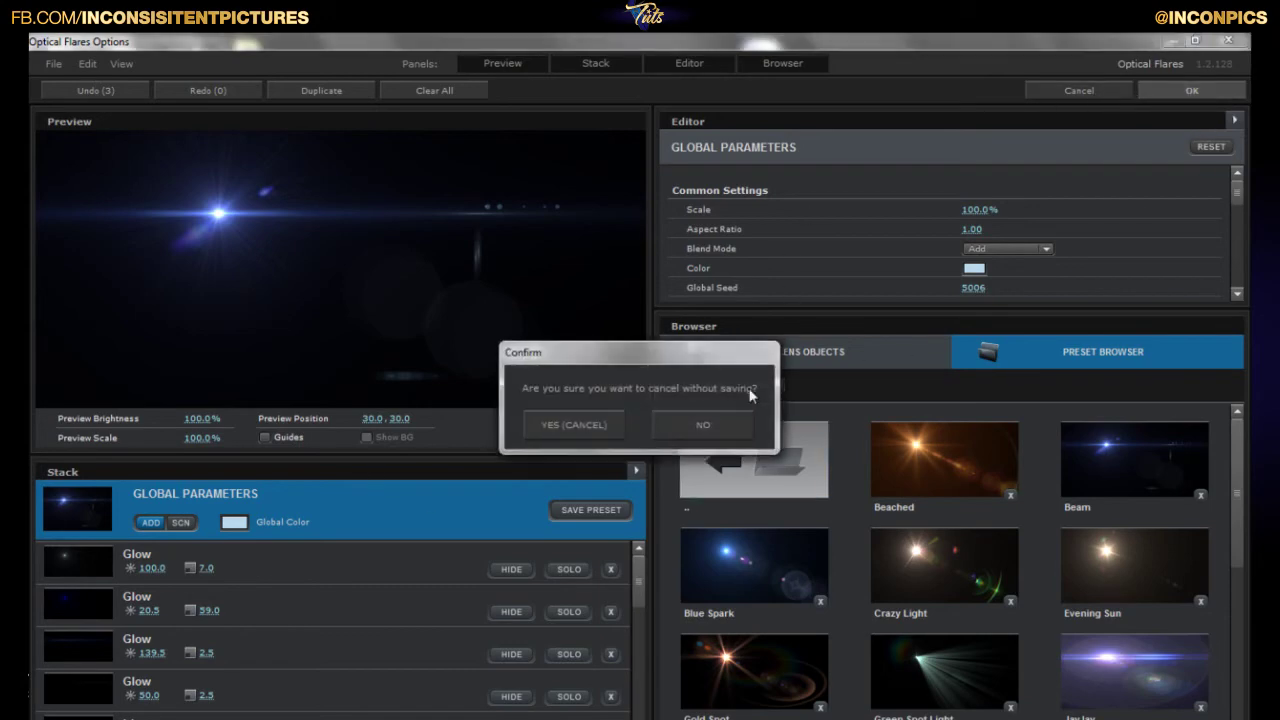
left_click(596, 425)
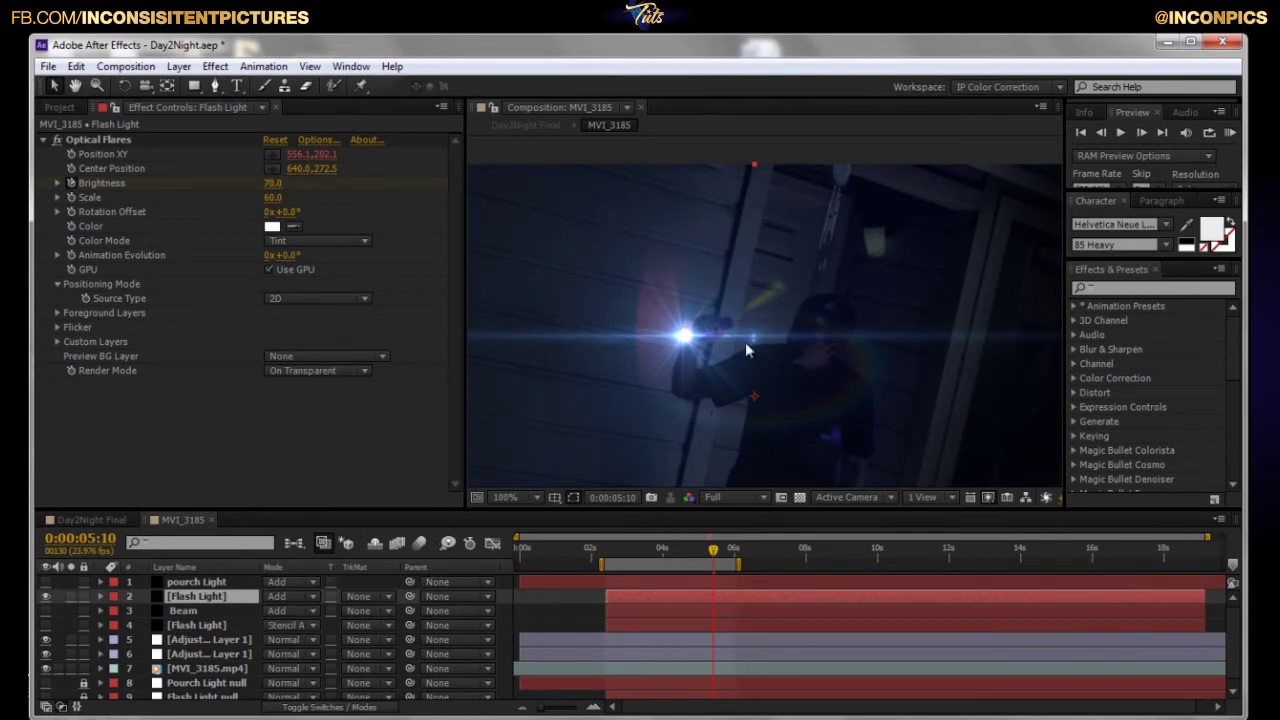
scroll(748, 350, "down", 2)
scroll(748, 353, "up", 2)
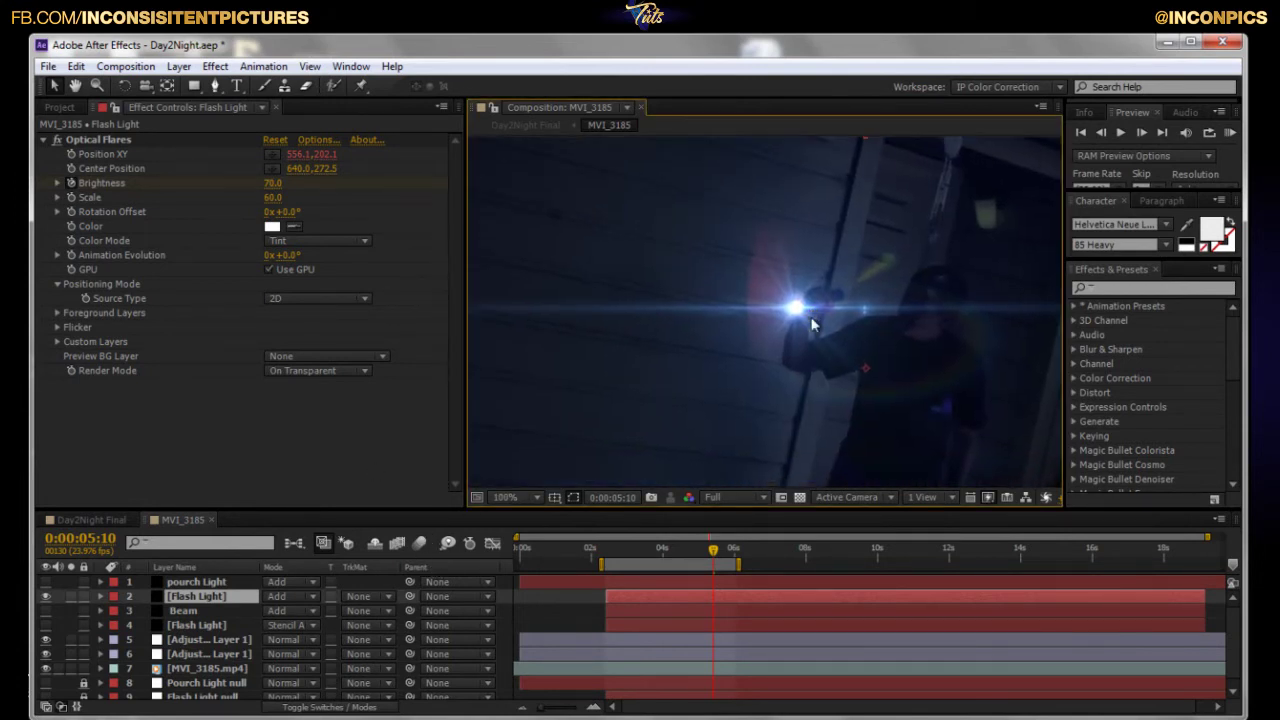
scroll(805, 330, "down", 2)
scroll(814, 316, "up", 2)
scroll(816, 326, "down", 2)
scroll(818, 328, "up", 2)
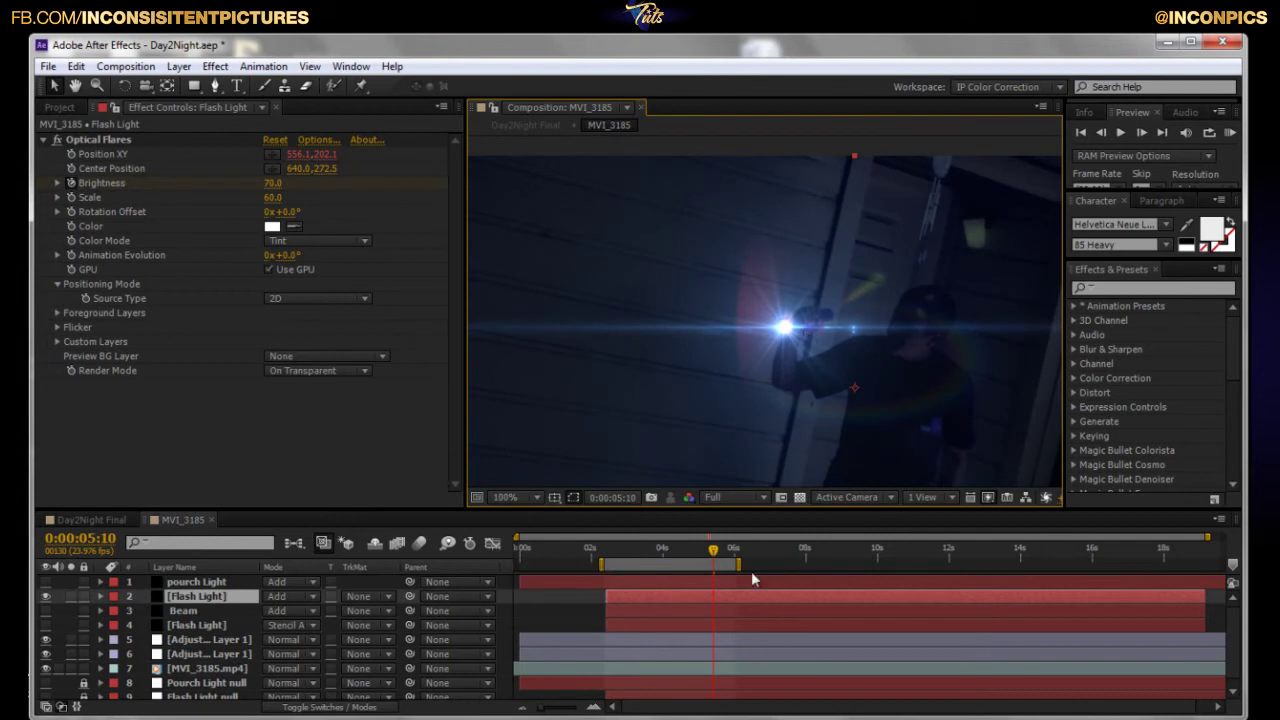
left_click(44, 597)
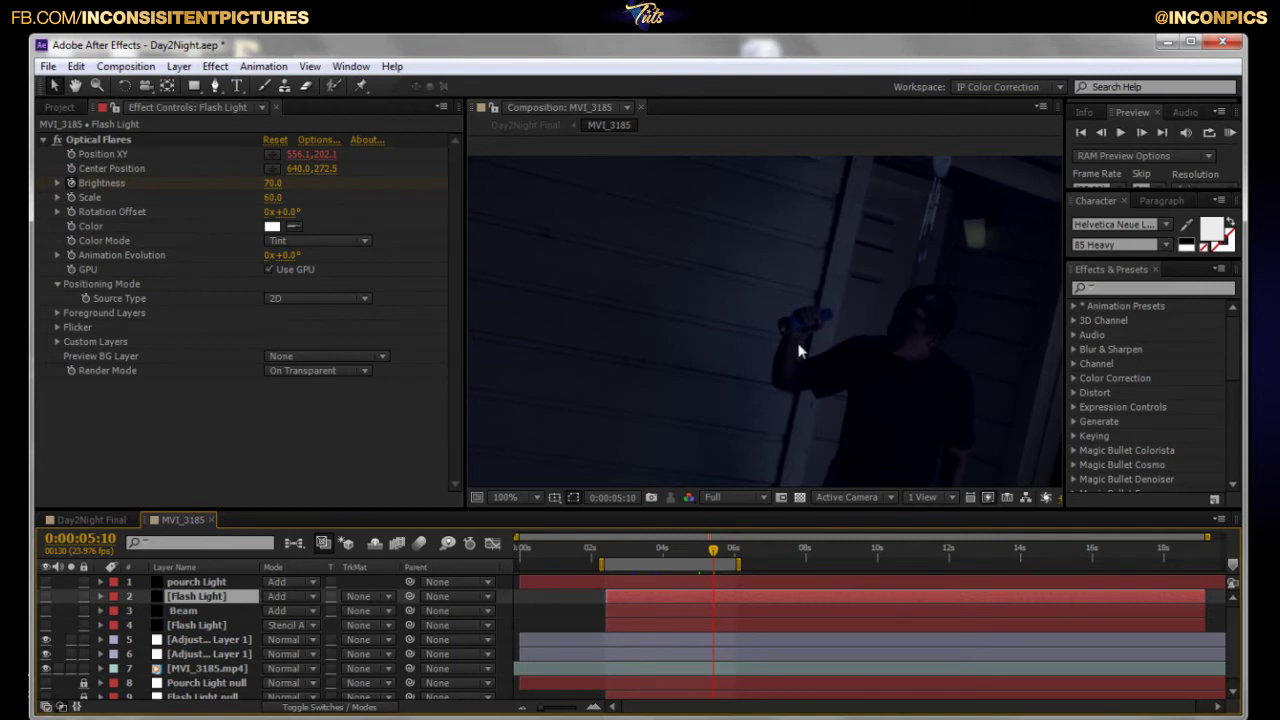
left_click(798, 347)
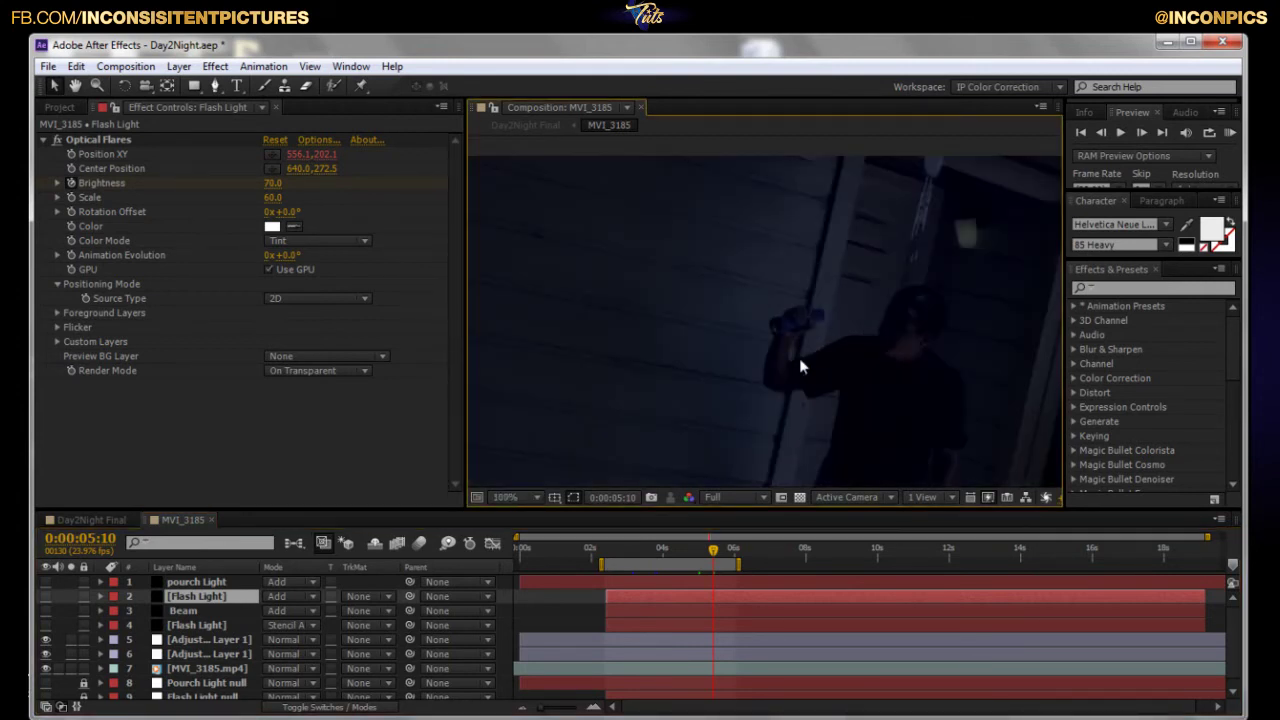
left_click(45, 596)
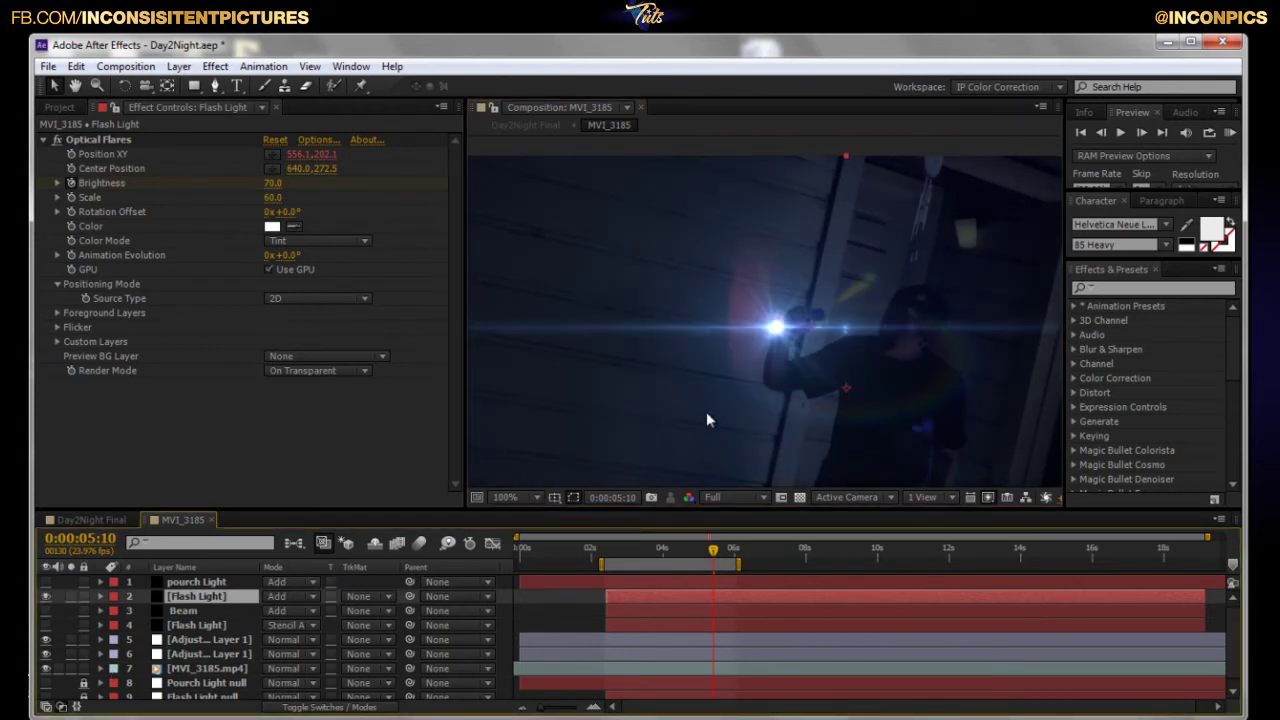
left_click(680, 380)
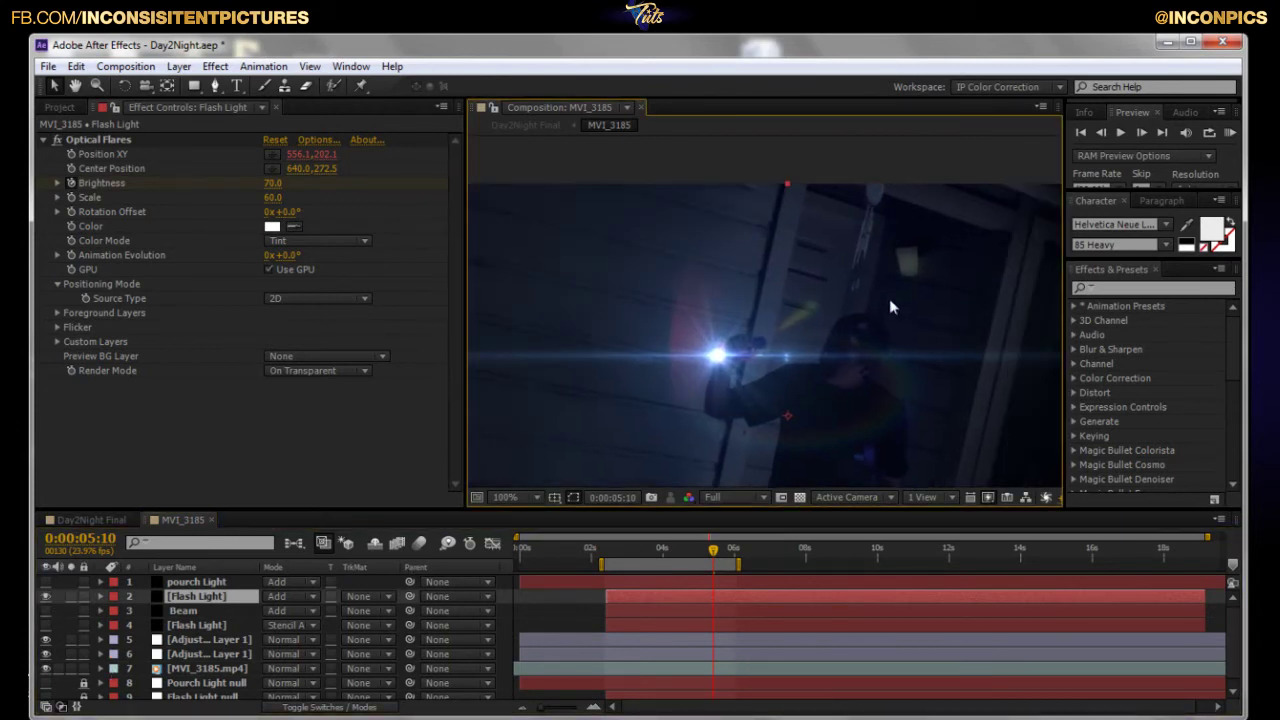
left_click_drag(910, 303, 917, 287)
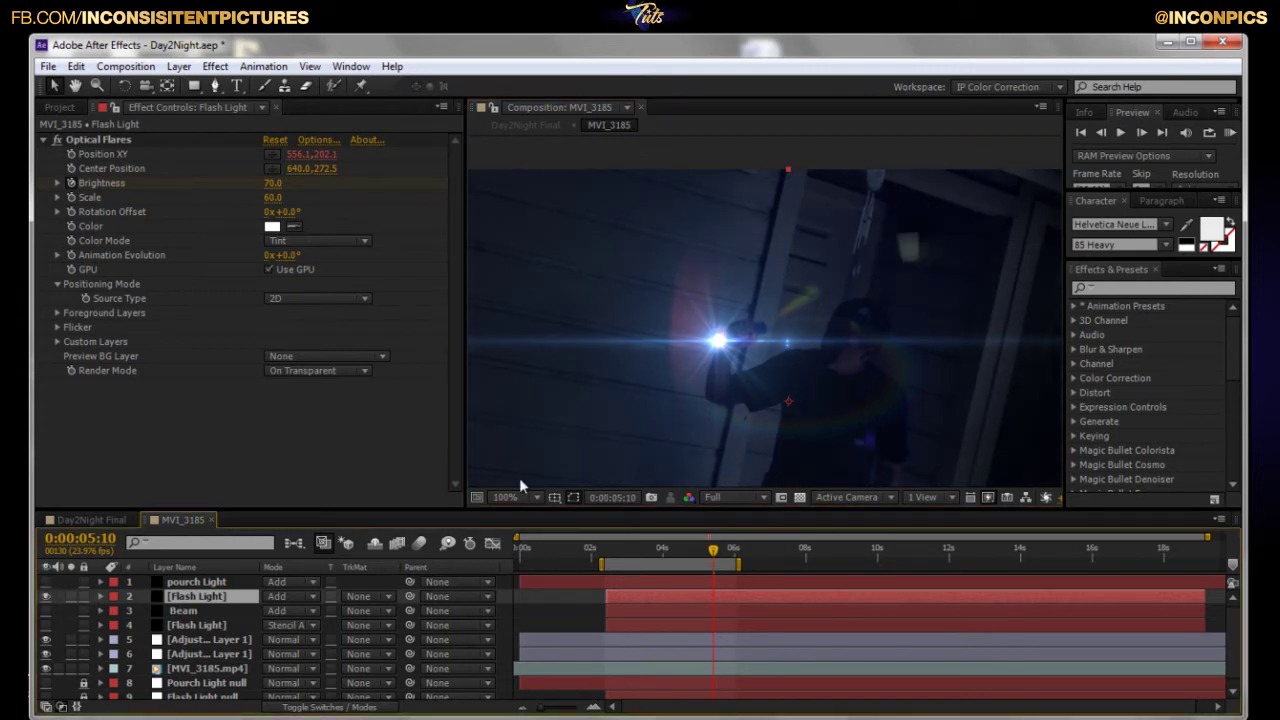
key("F2")
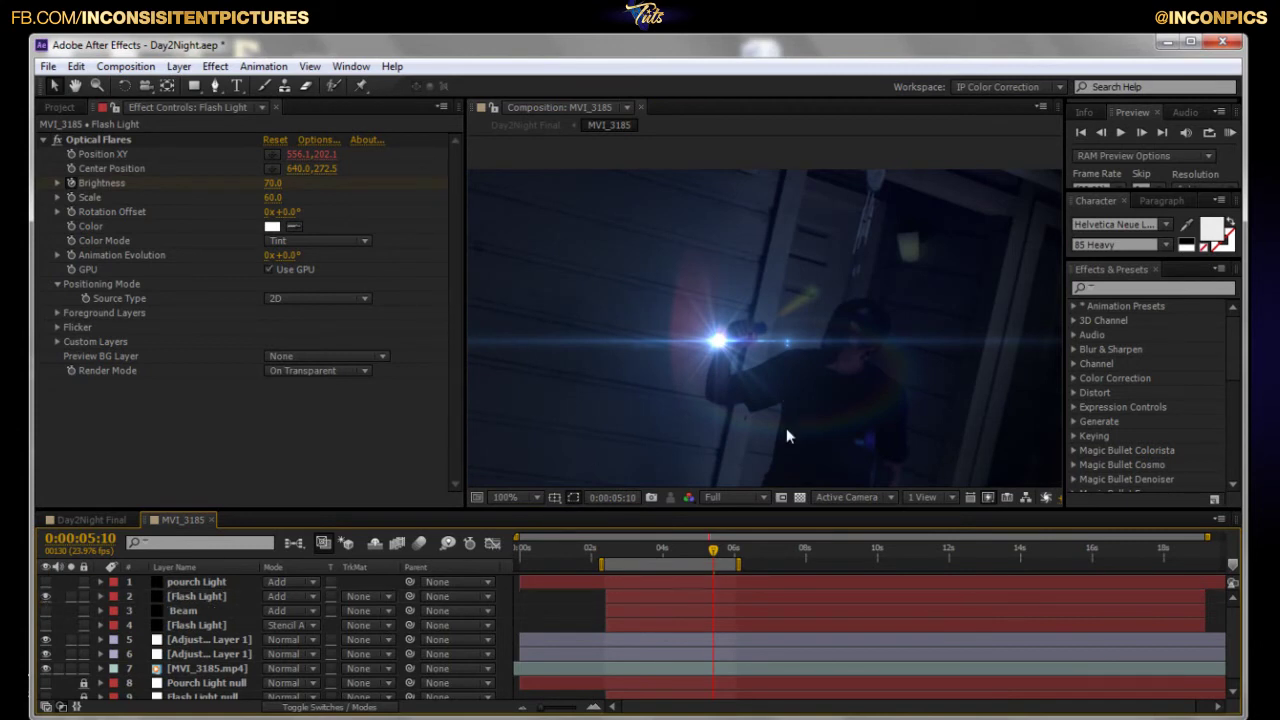
Hide the Flash Light flare and turn on the Beam layer's flashlight beam.
left_click(44, 596)
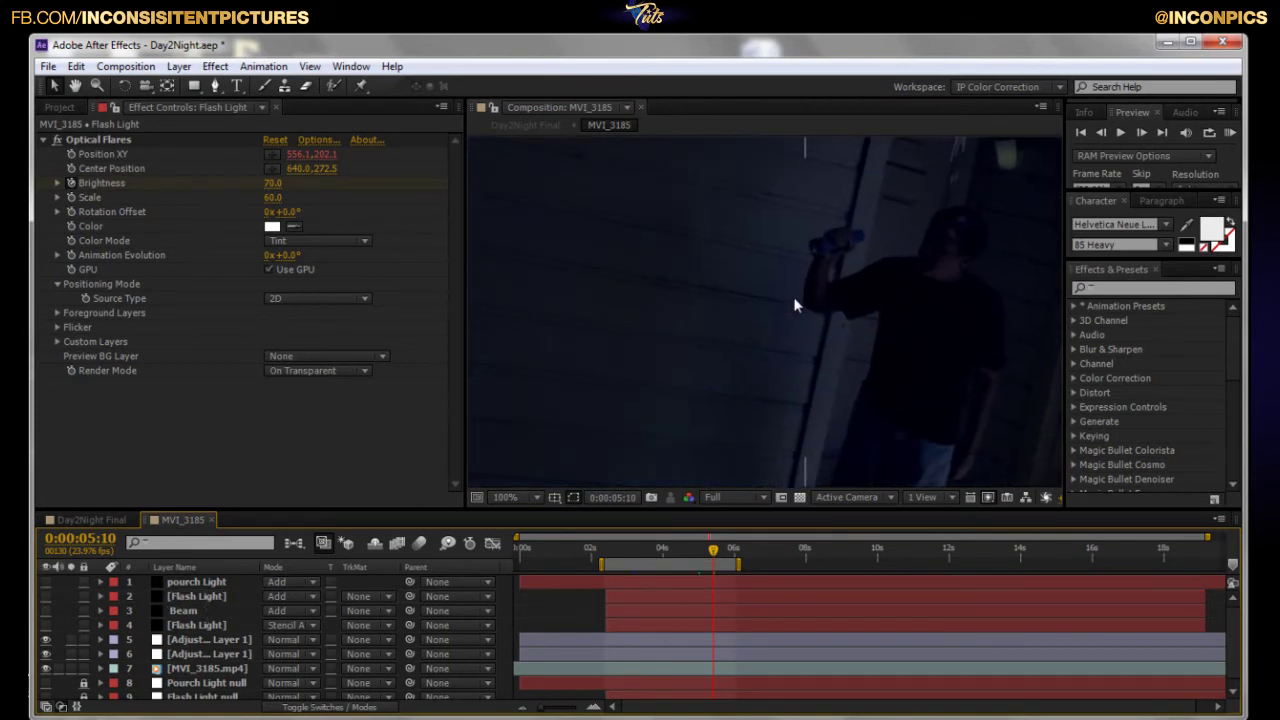
left_click_drag(794, 305, 823, 337)
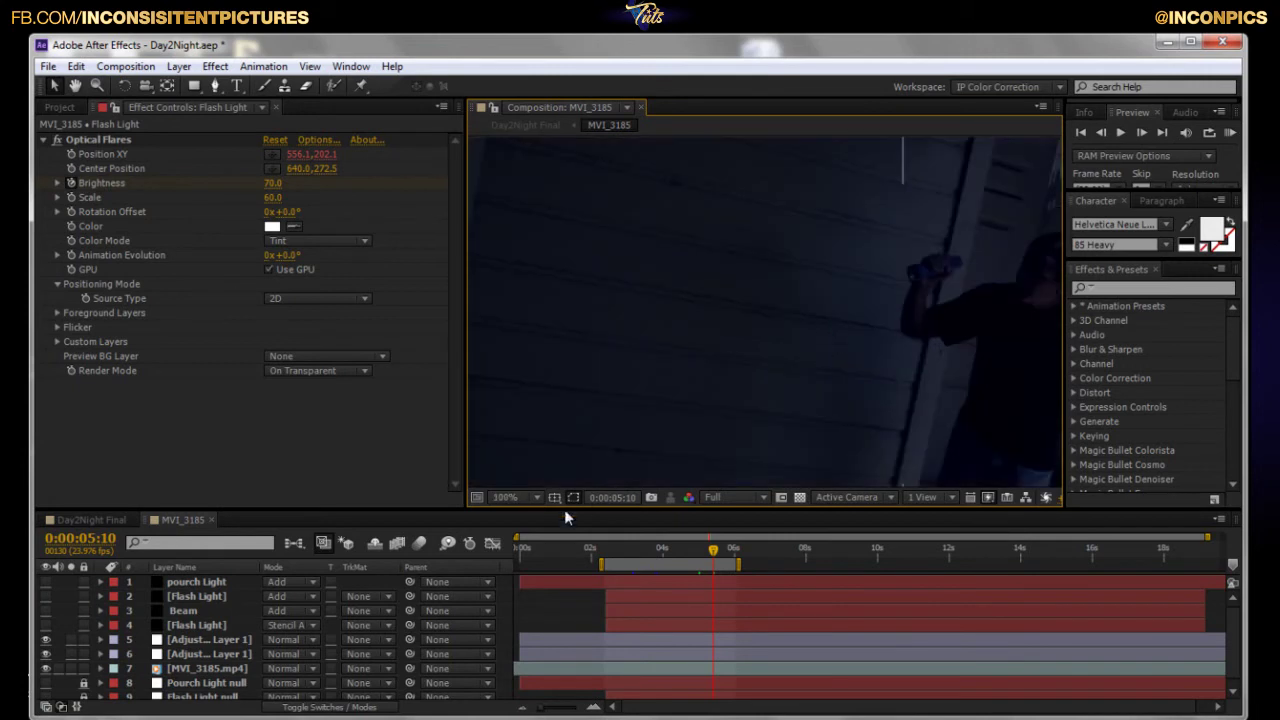
left_click(45, 610)
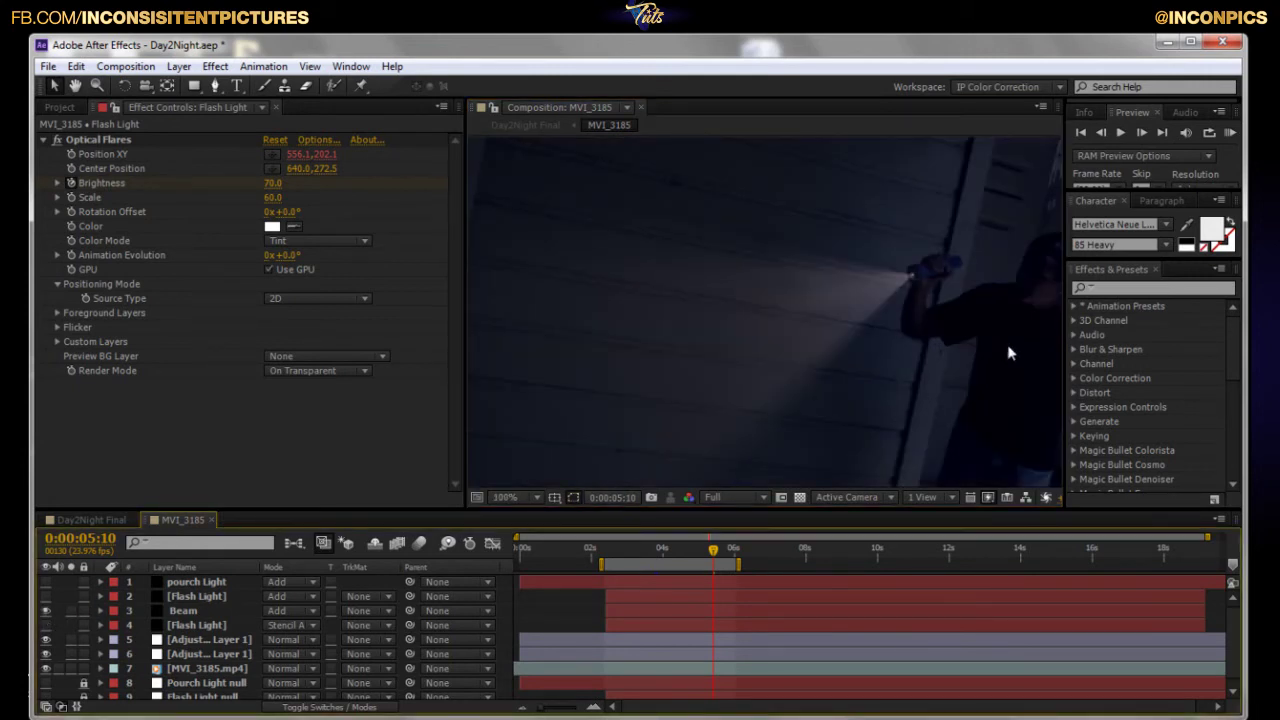
scroll(1007, 353, "up", 3)
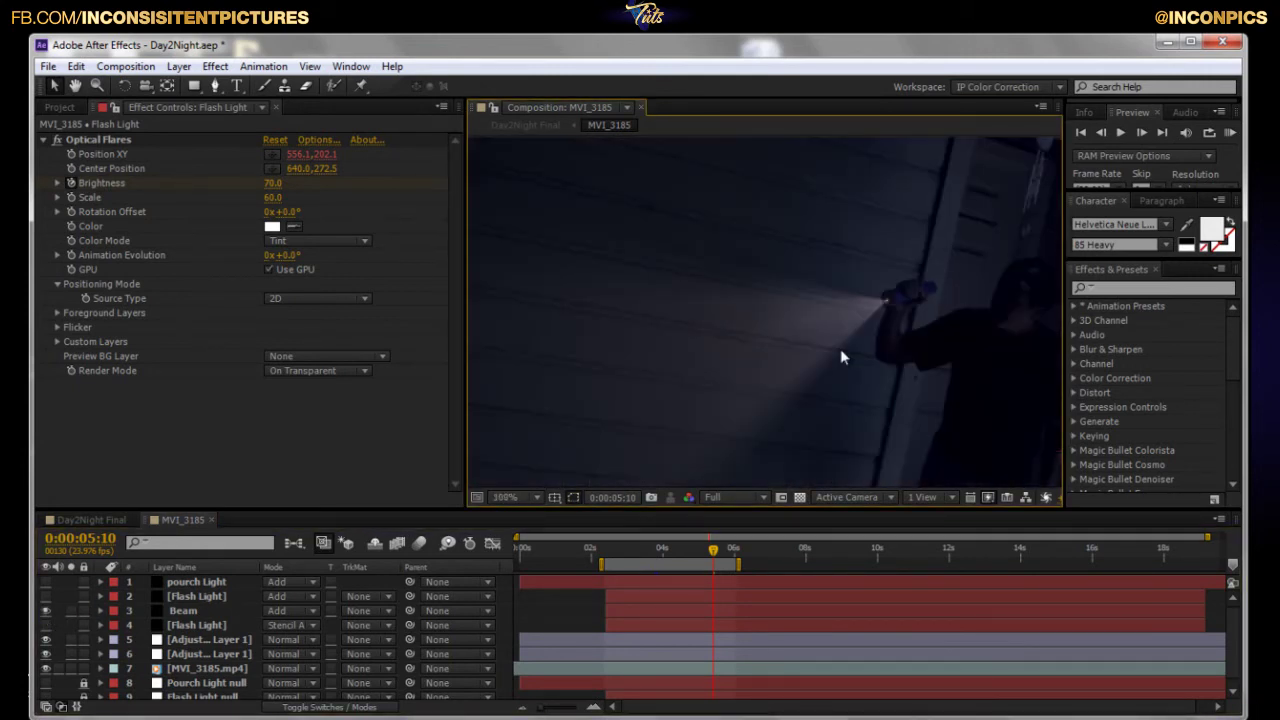
scroll(882, 356, "down", 5)
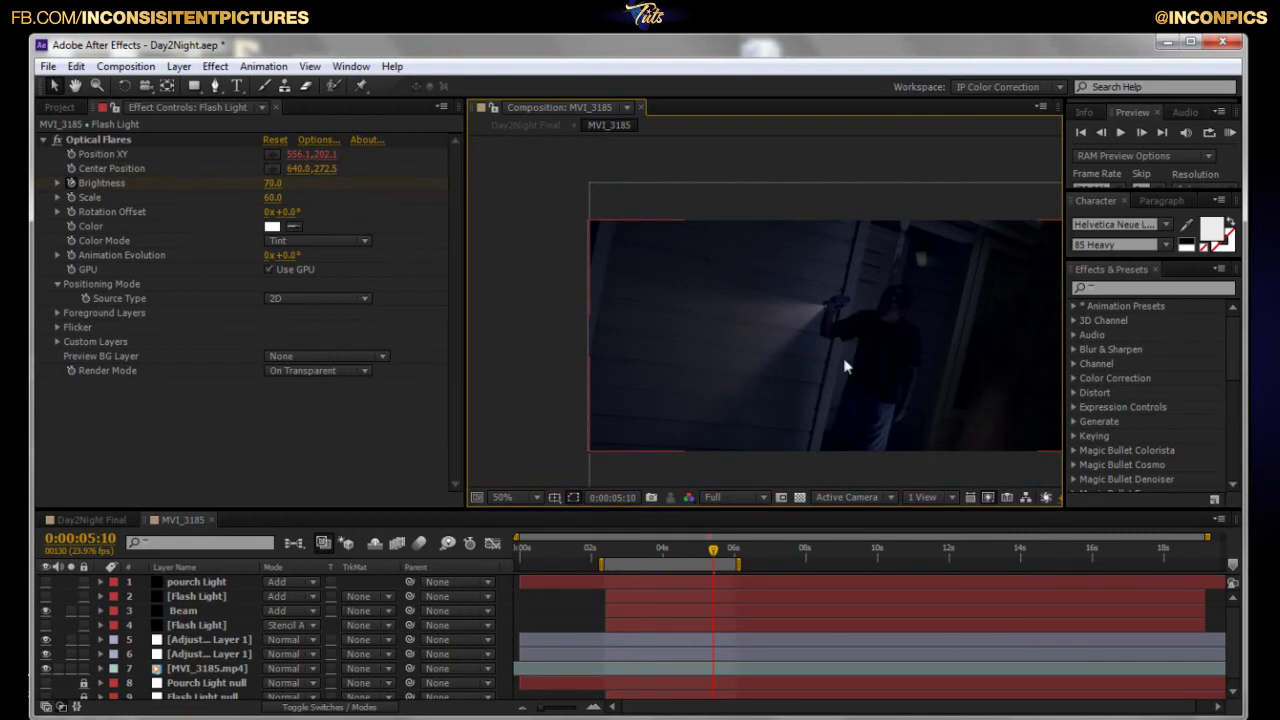
scroll(843, 366, "up", 4)
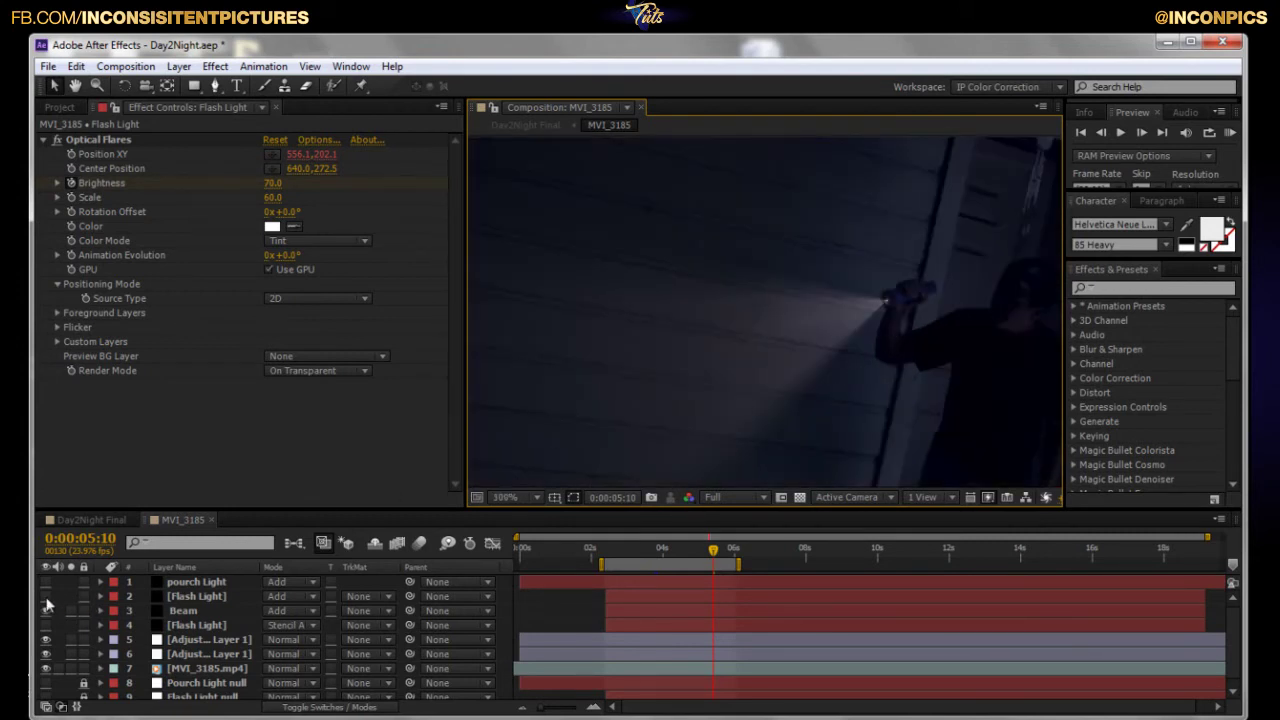
scroll(795, 390, "down", 3)
left_click_drag(795, 390, 835, 317)
scroll(855, 340, "down", 2)
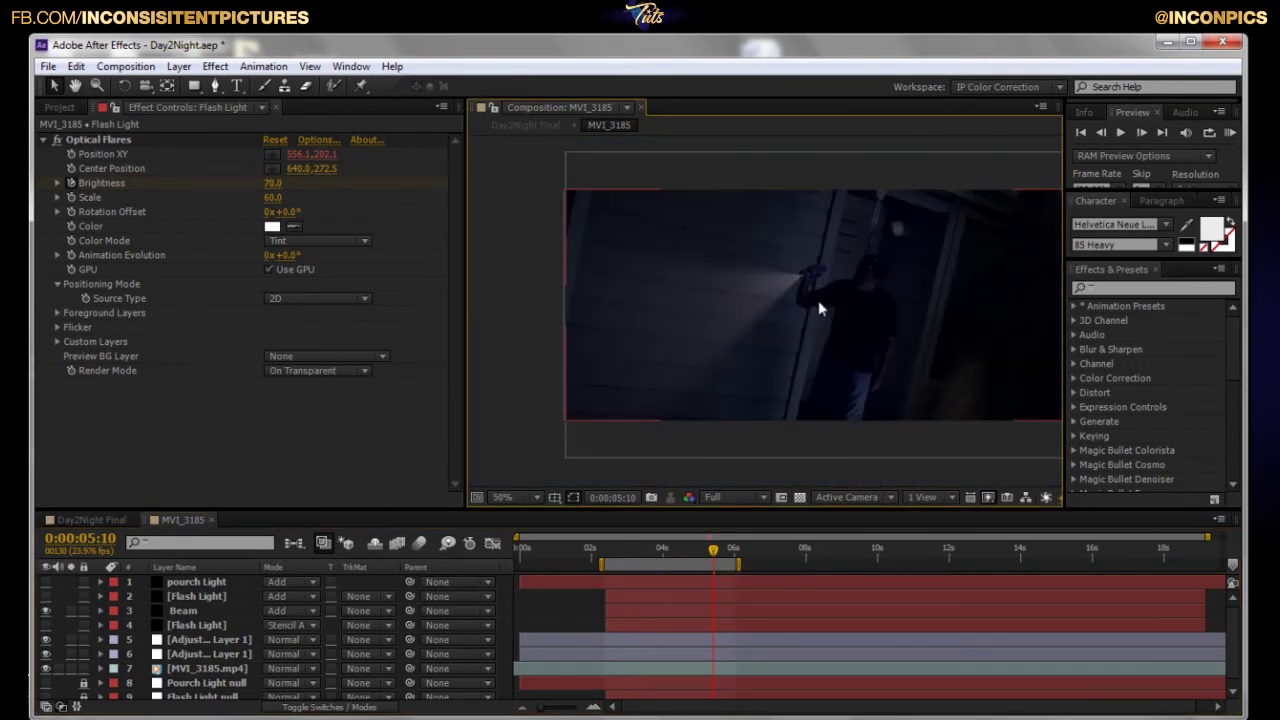
Open the Beam layer's Optical Flares options to preview its beam.
left_click(720, 336)
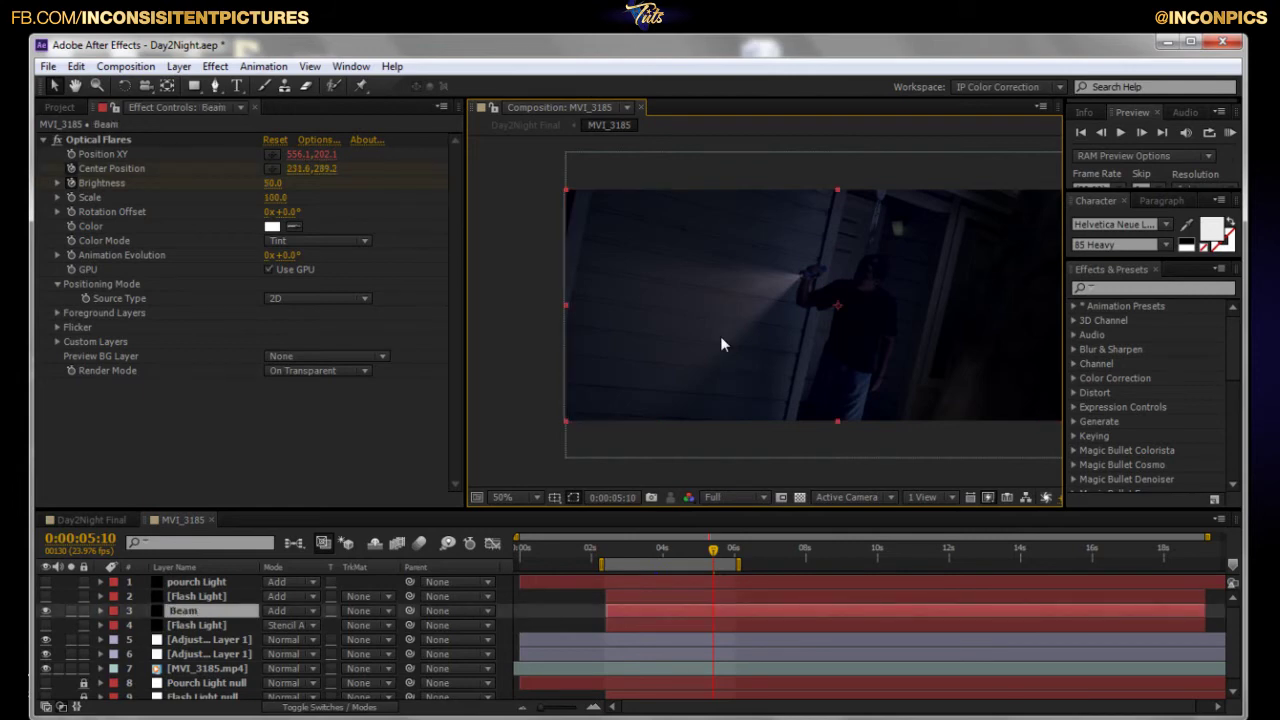
scroll(829, 300, "up", 2)
left_click_drag(829, 300, 848, 350)
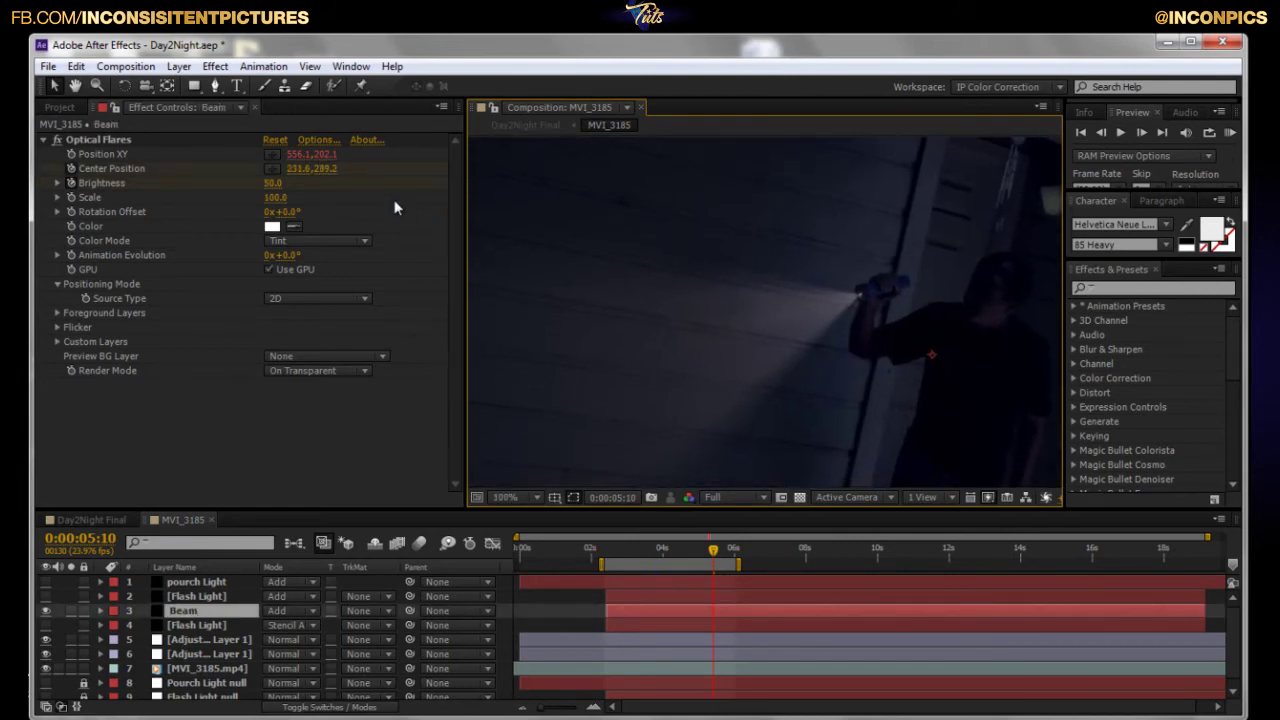
left_click(118, 144)
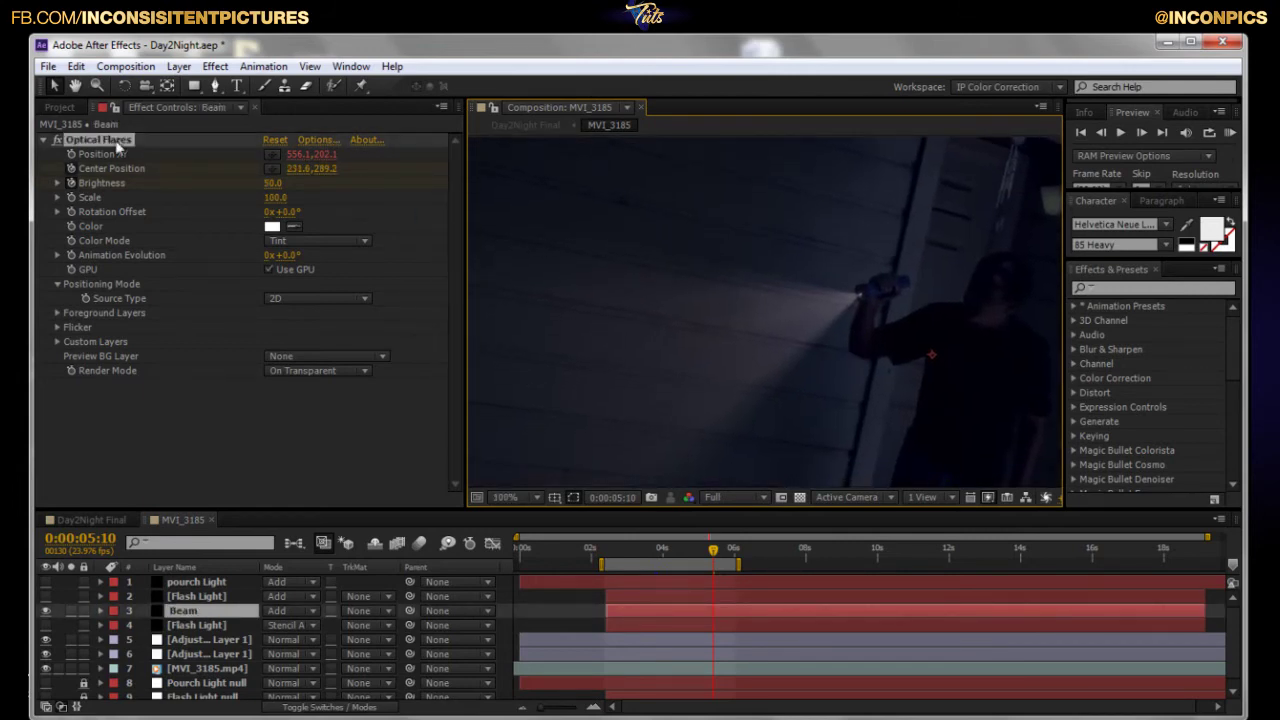
left_click(322, 143)
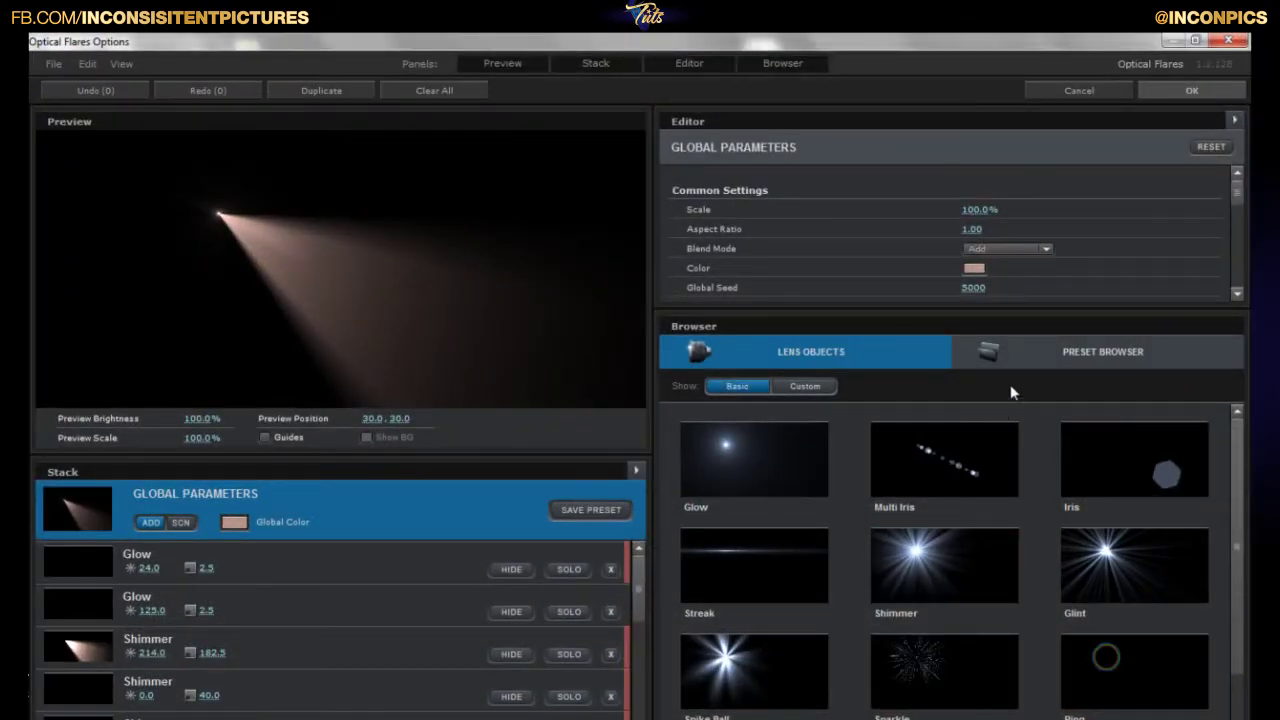
left_click(1026, 364)
double_click(916, 537)
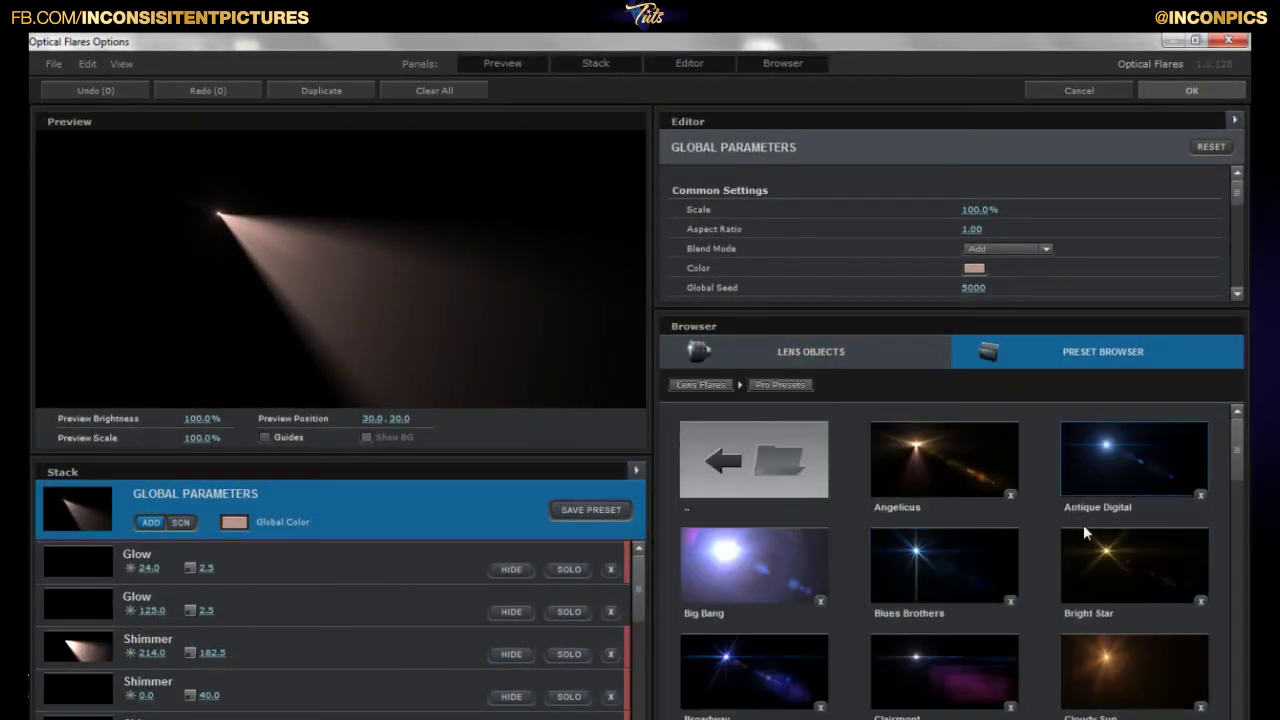
scroll(1100, 540, "down", 2)
scroll(1114, 554, "down", 5)
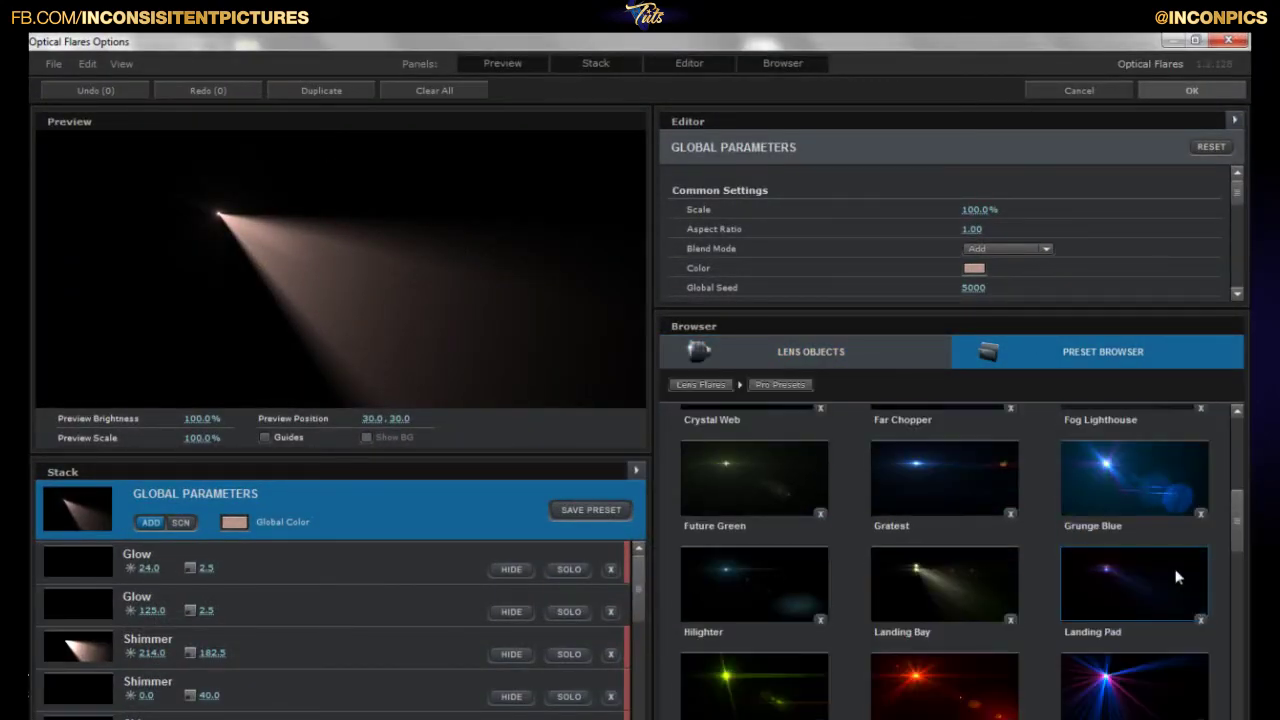
scroll(1185, 571, "down", 3)
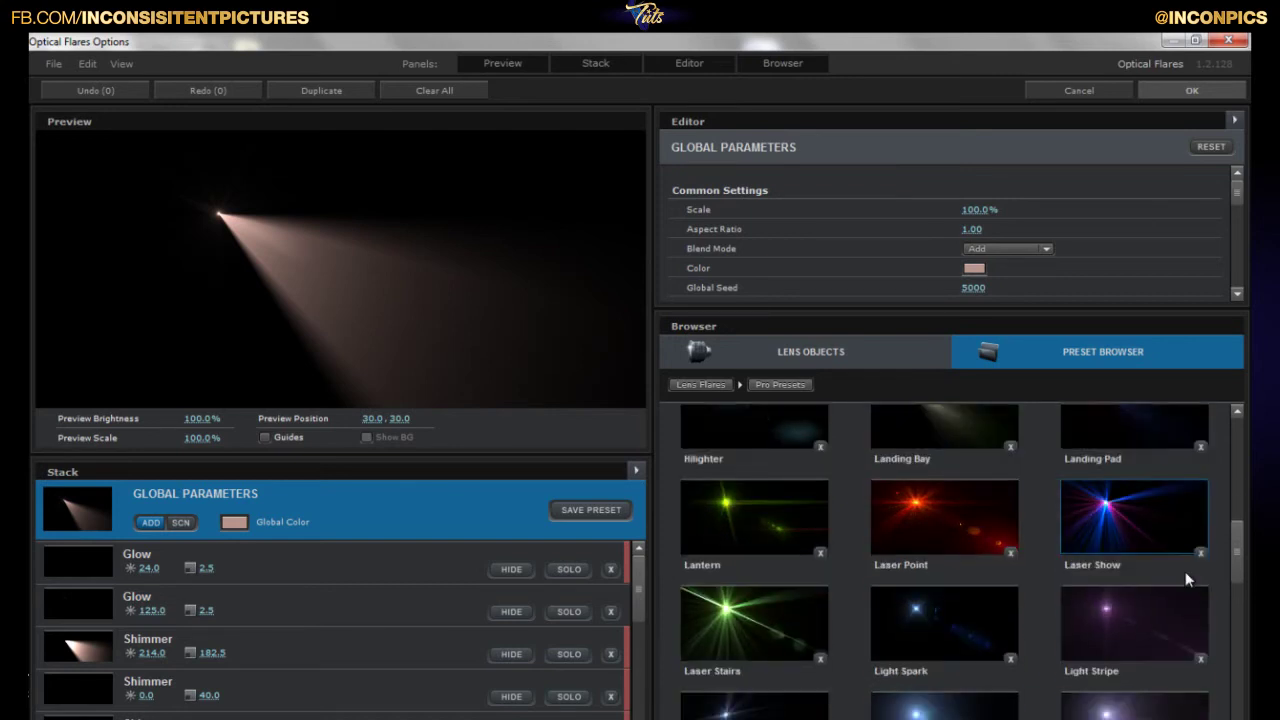
scroll(1185, 571, "down", 8)
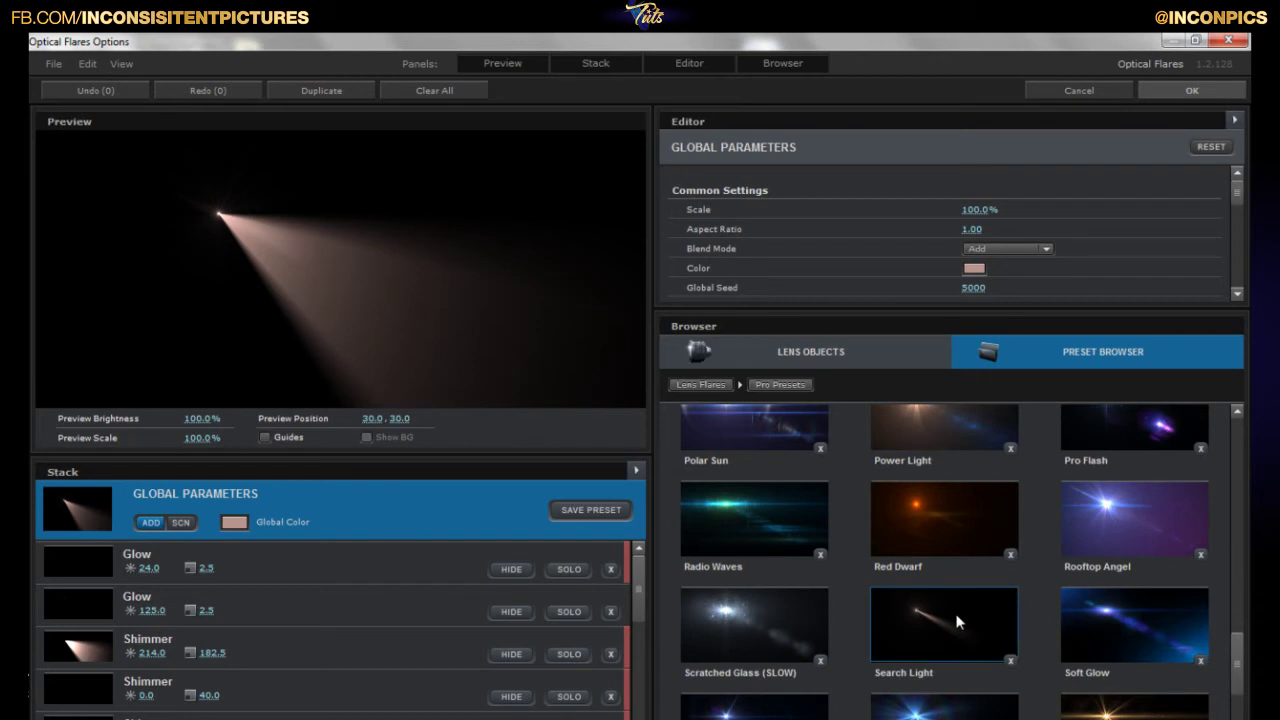
left_click(957, 622)
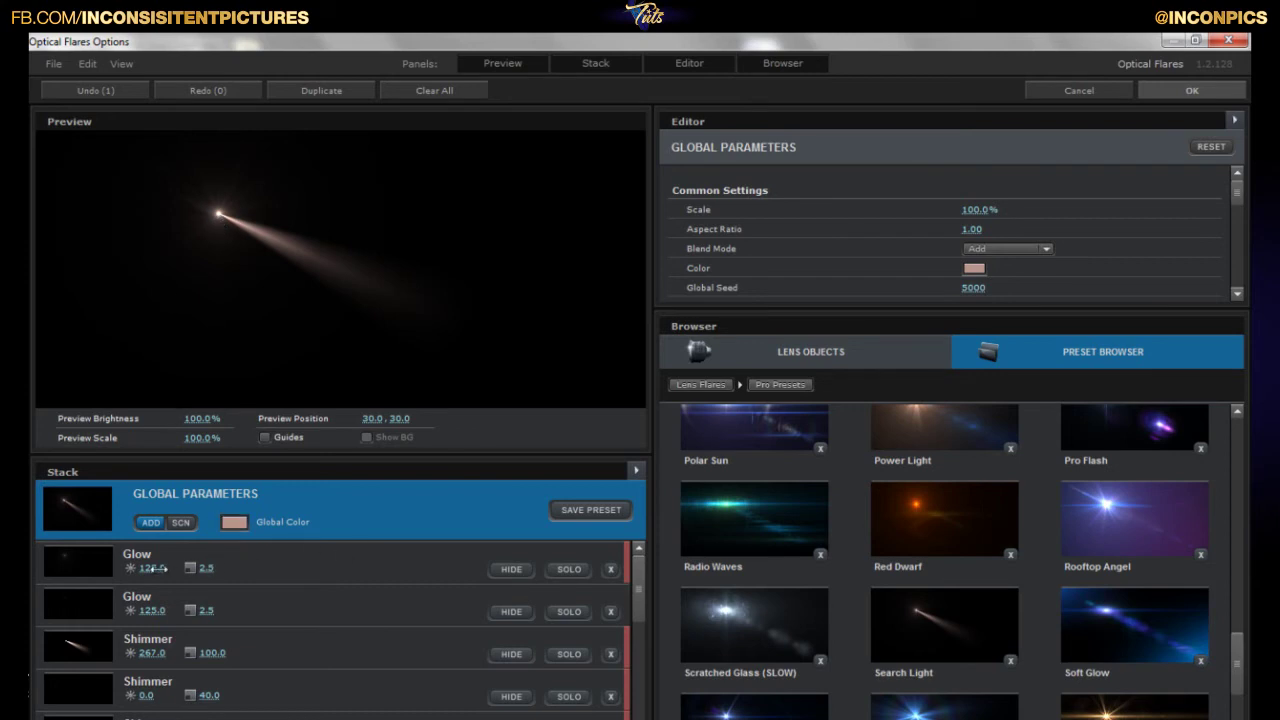
mouse_move(188, 568)
left_mouse_down()
mouse_move(160, 571)
mouse_move(192, 574)
left_mouse_up()
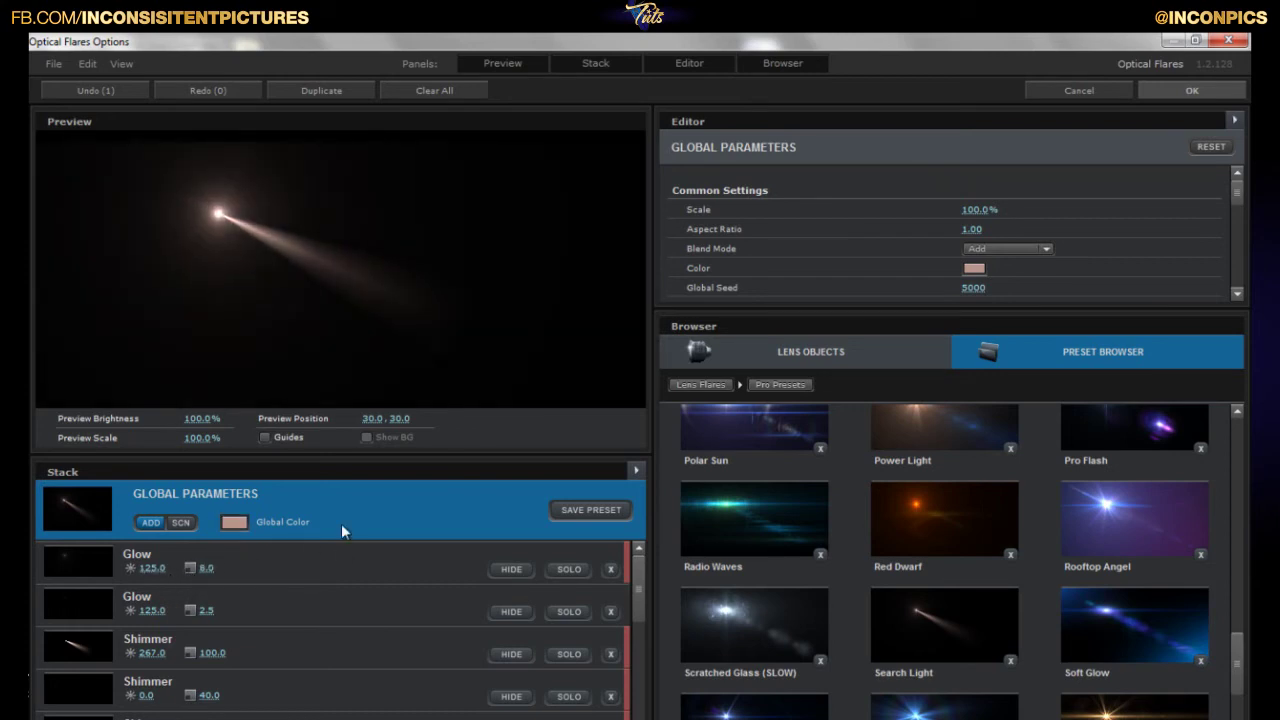
left_click(1100, 91)
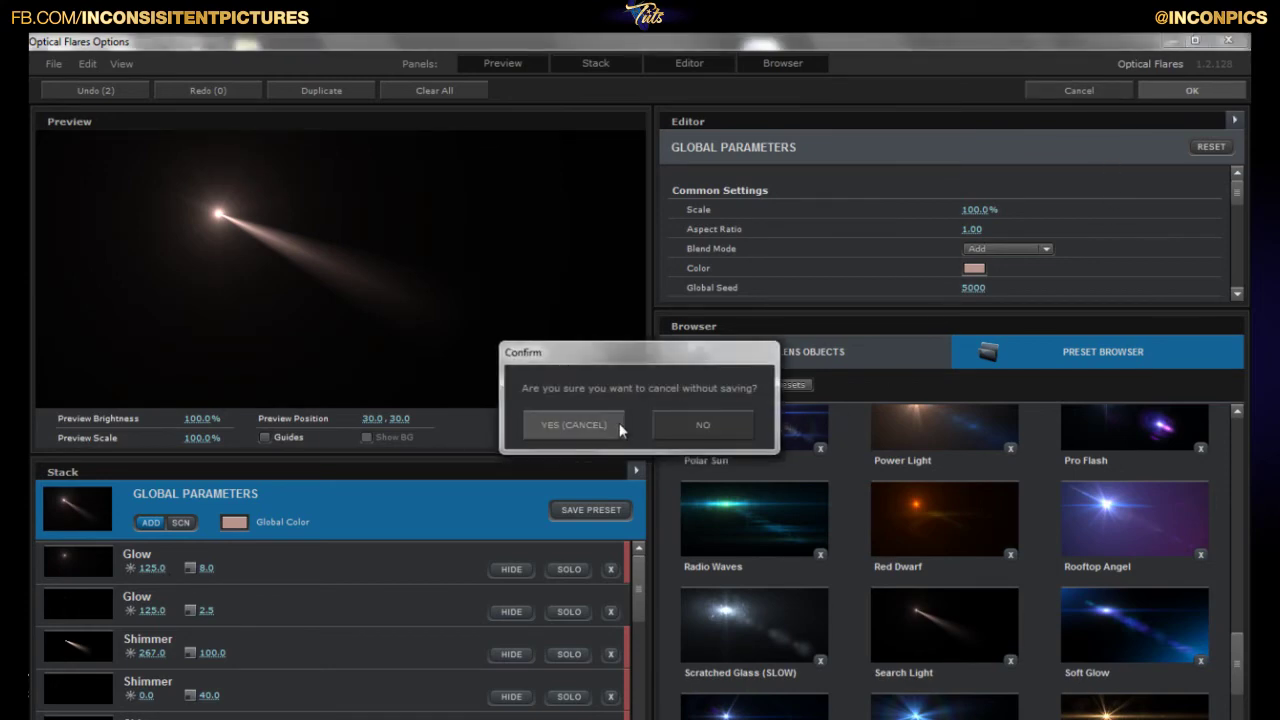
left_click(575, 425)
Select Beam at 0:00:05:11, zoom to 100% and press U to reveal its Position XY expression.
left_click(746, 325)
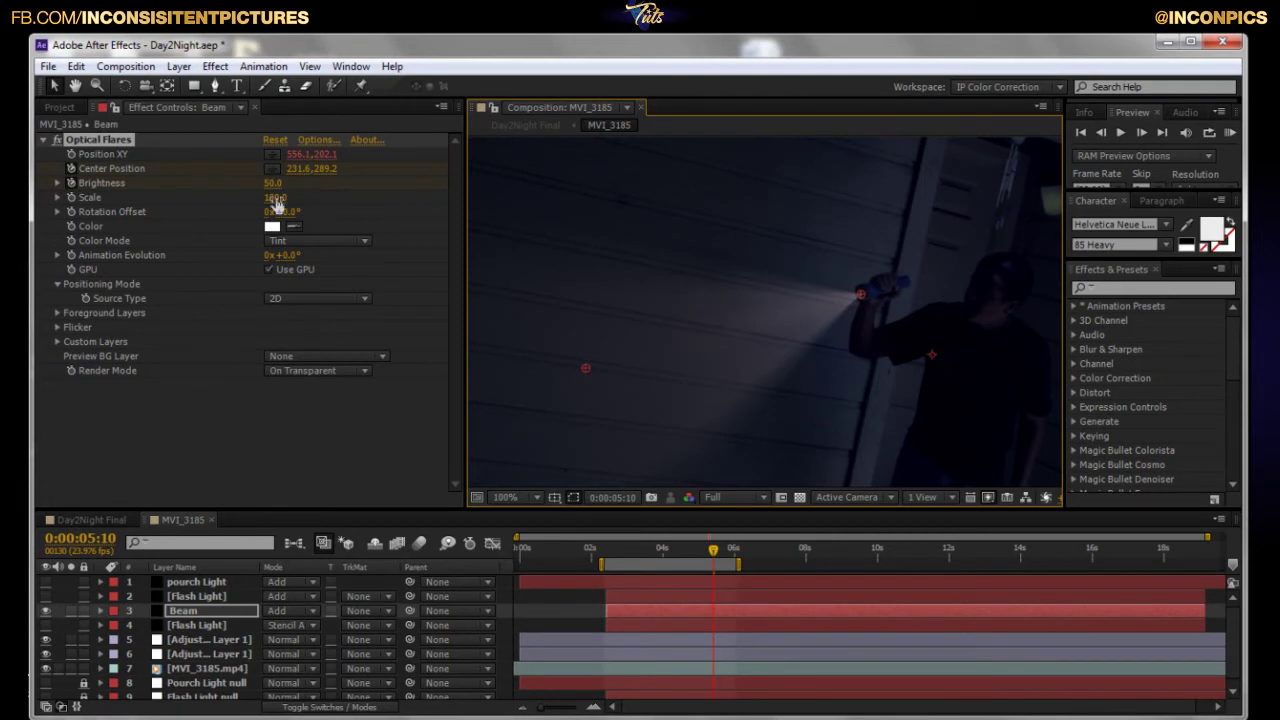
left_click(150, 432)
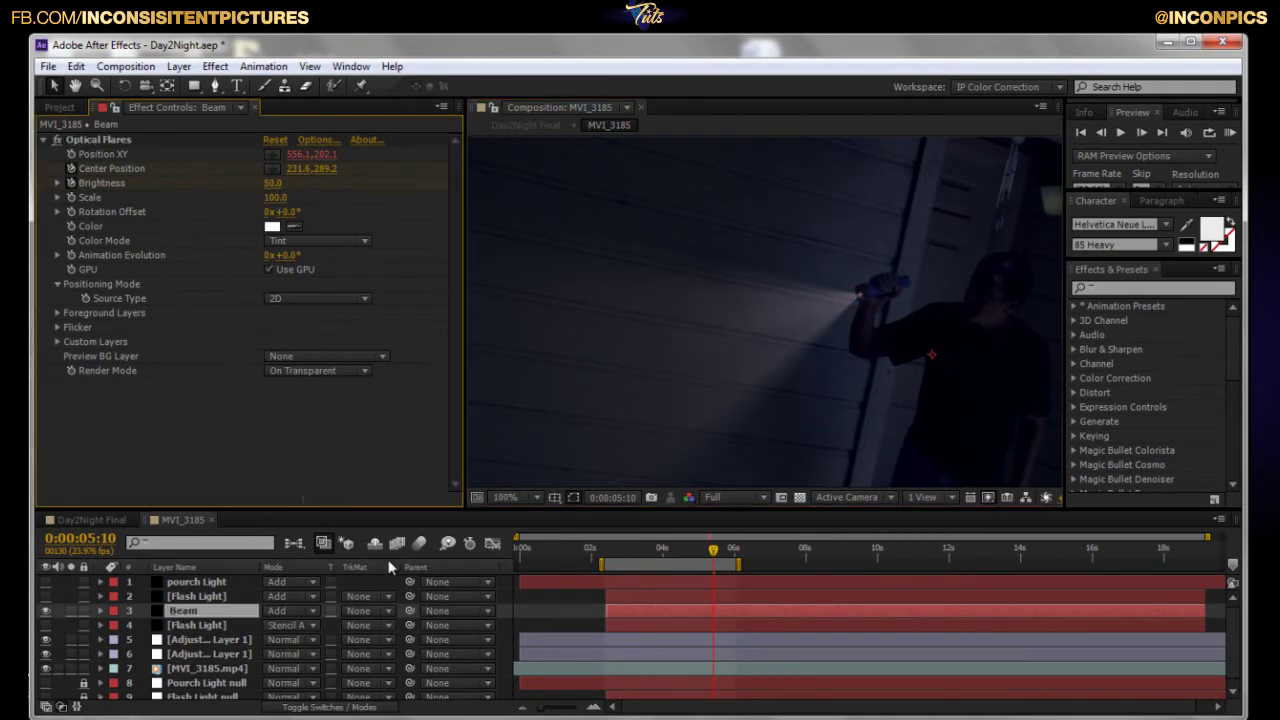
left_click(855, 318)
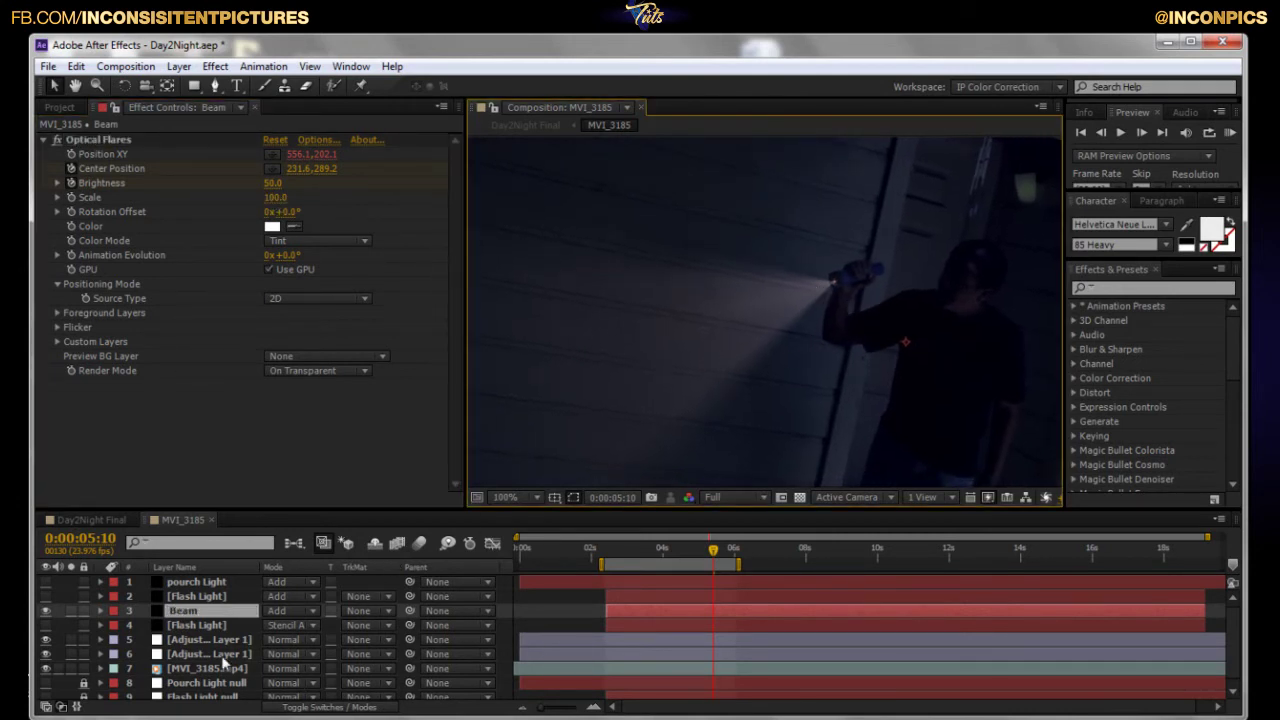
left_click(716, 556)
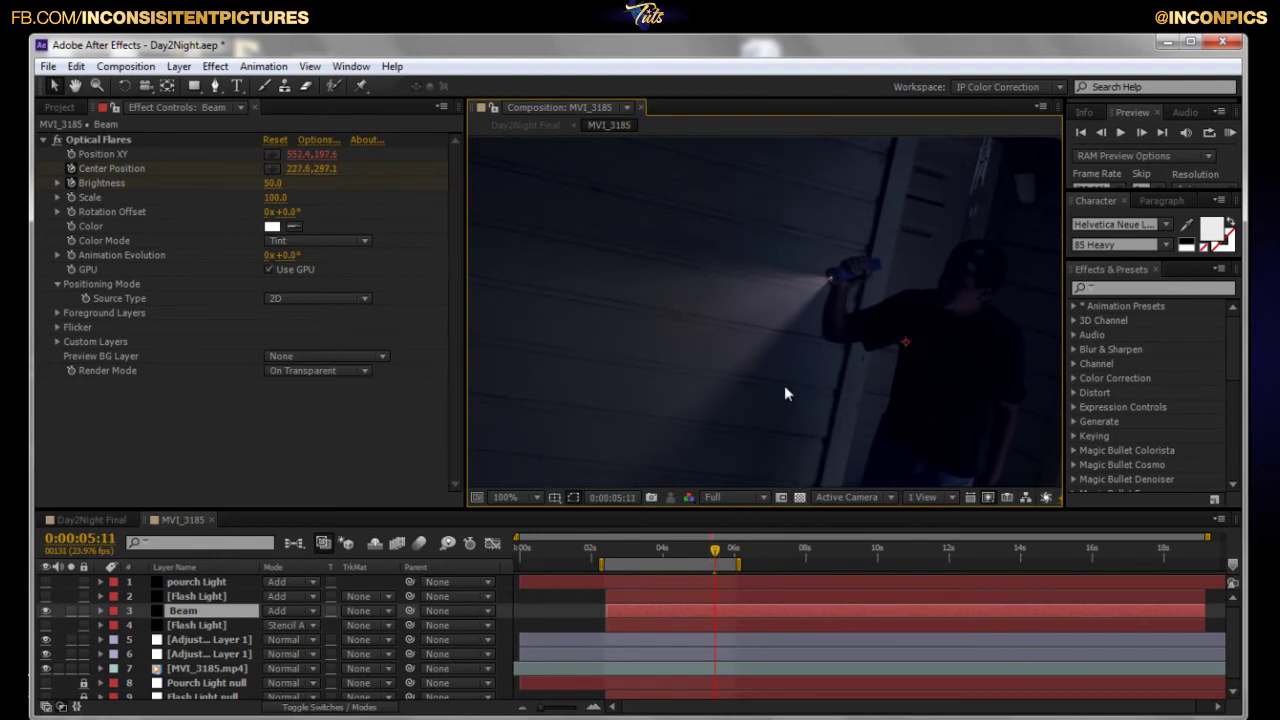
scroll(784, 385, "down", 2)
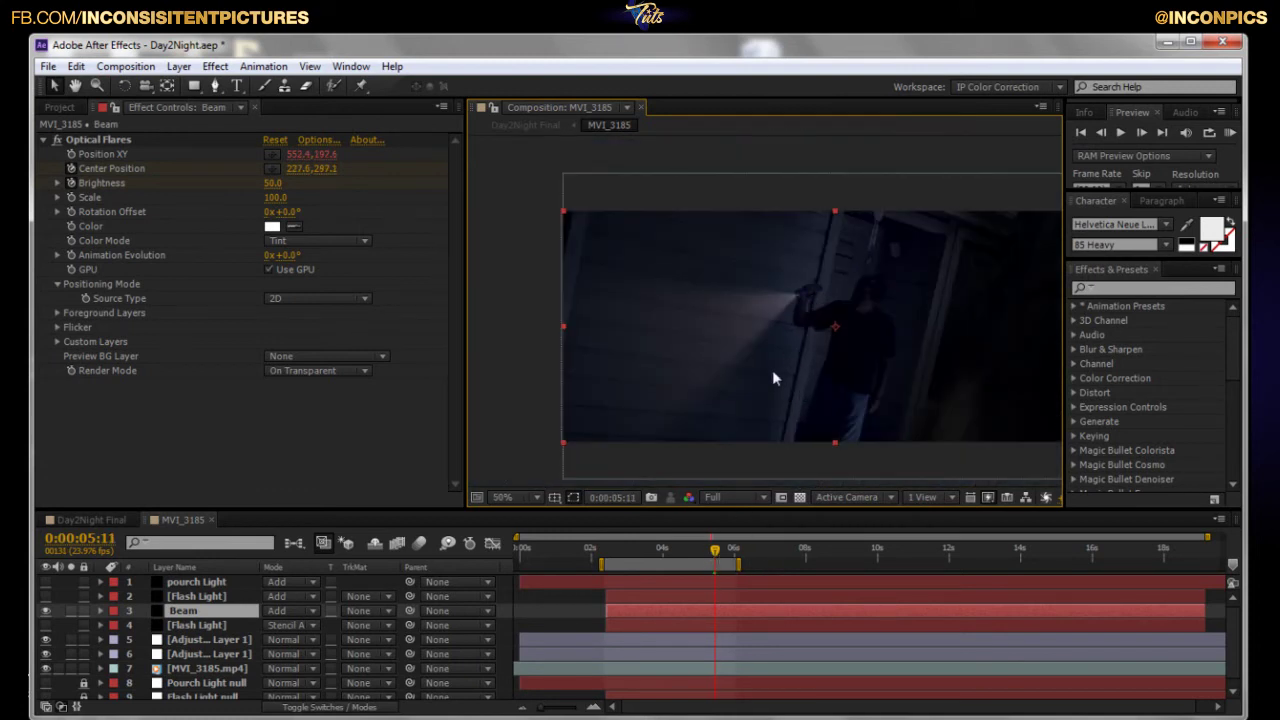
left_click(194, 615)
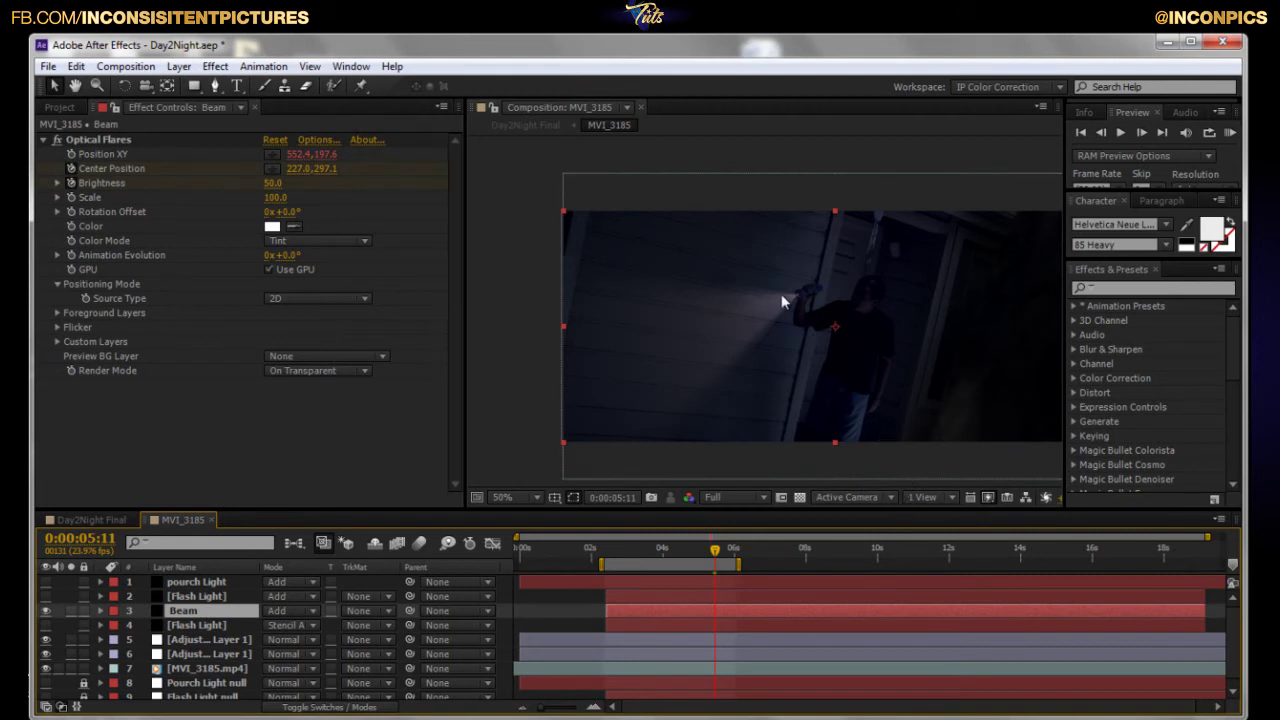
key("period")
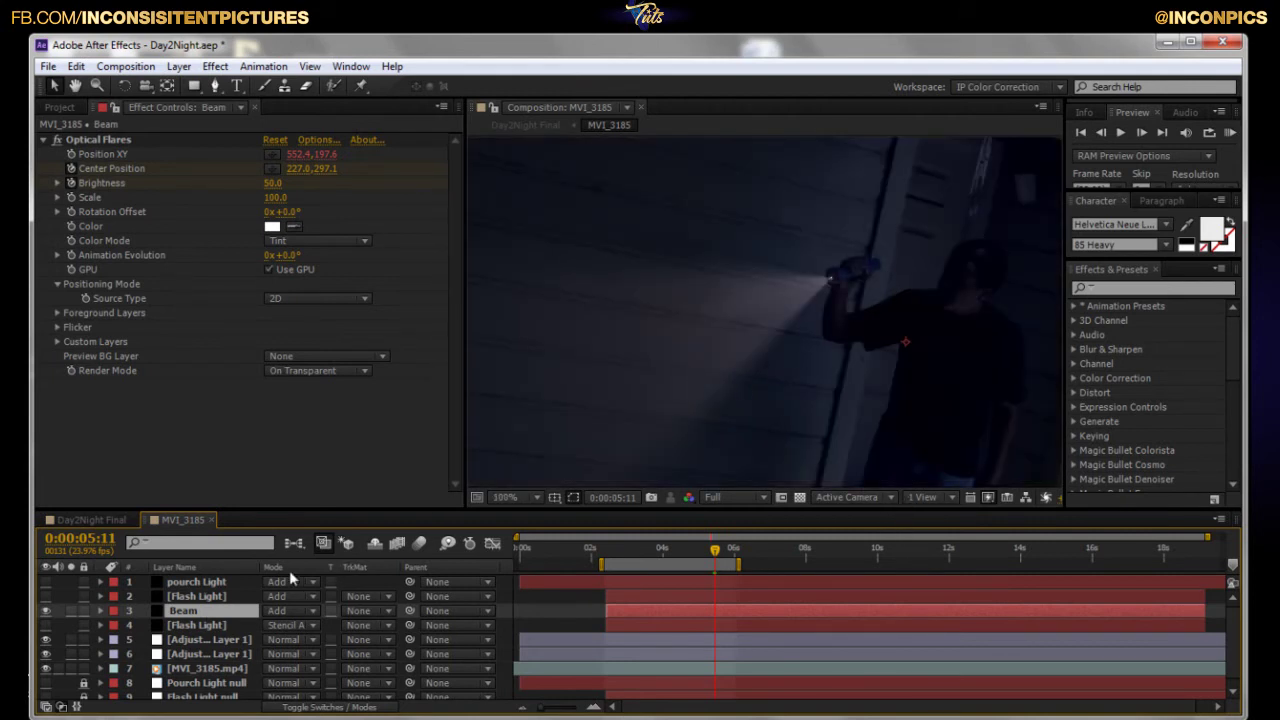
key("u")
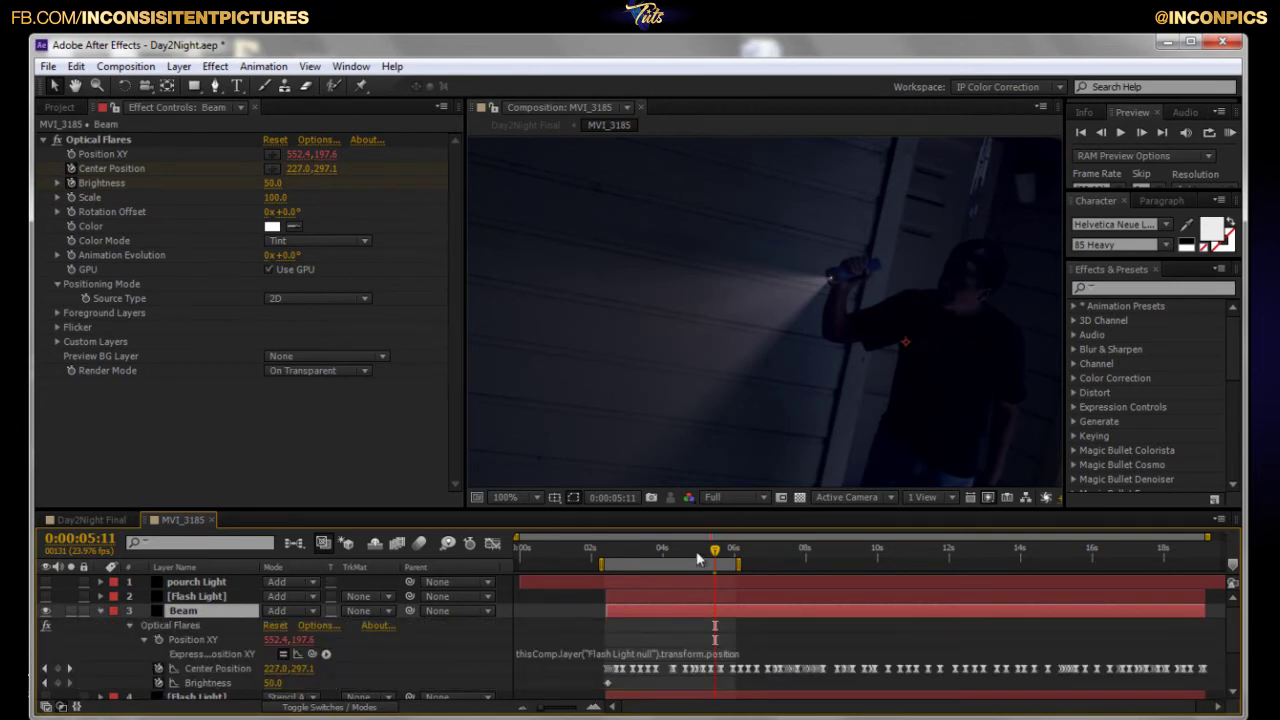
Drag the Beam flare's Center Position to a new spot along the flashlight beam.
left_click_drag(752, 453, 859, 395)
left_click(98, 140)
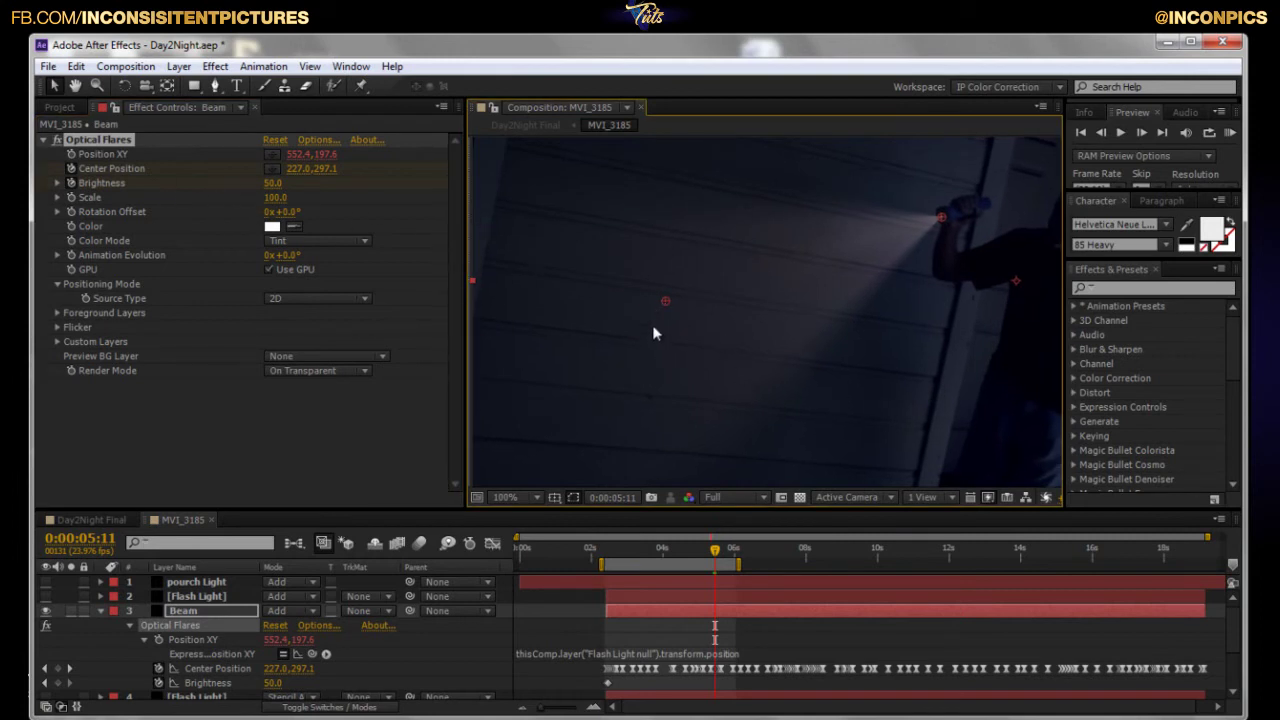
mouse_move(665, 302)
left_mouse_down()
mouse_move(716, 407)
mouse_move(780, 429)
mouse_move(731, 338)
mouse_move(763, 361)
mouse_move(677, 228)
mouse_move(700, 330)
mouse_move(777, 337)
mouse_move(732, 296)
mouse_move(757, 297)
mouse_move(728, 228)
mouse_move(751, 286)
mouse_move(739, 274)
left_mouse_up()
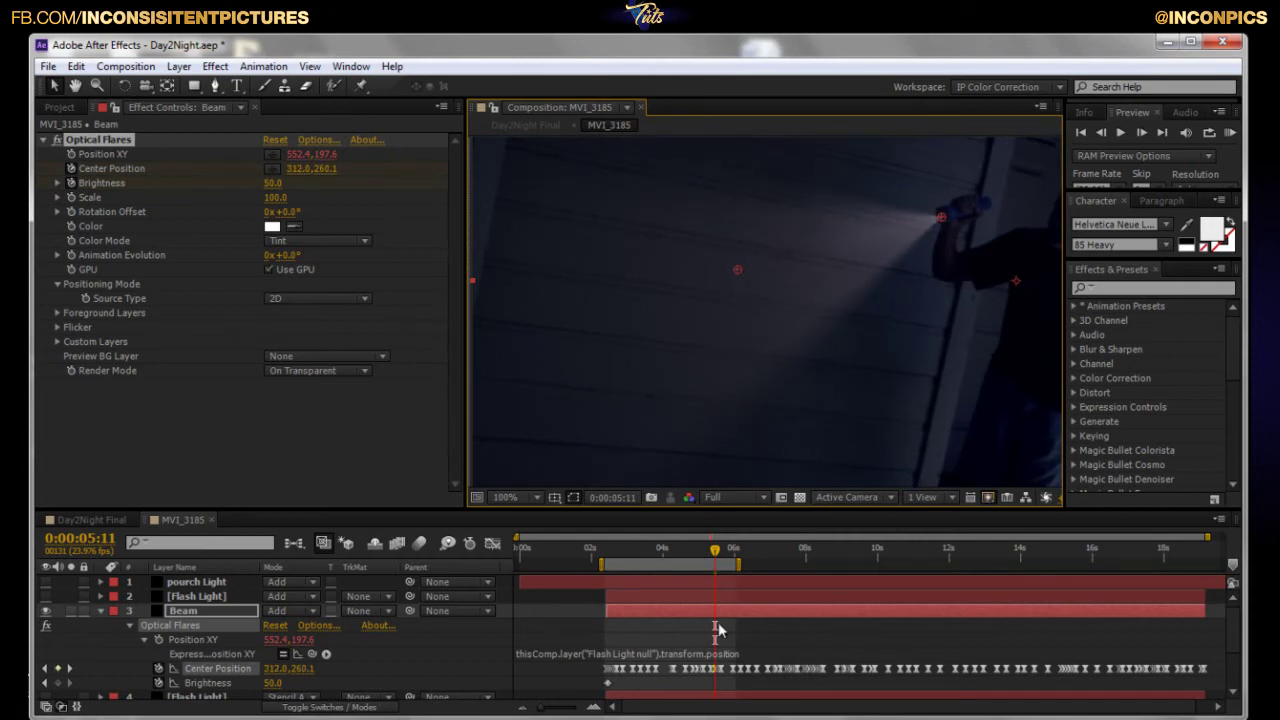
key("comma")
key("comma")
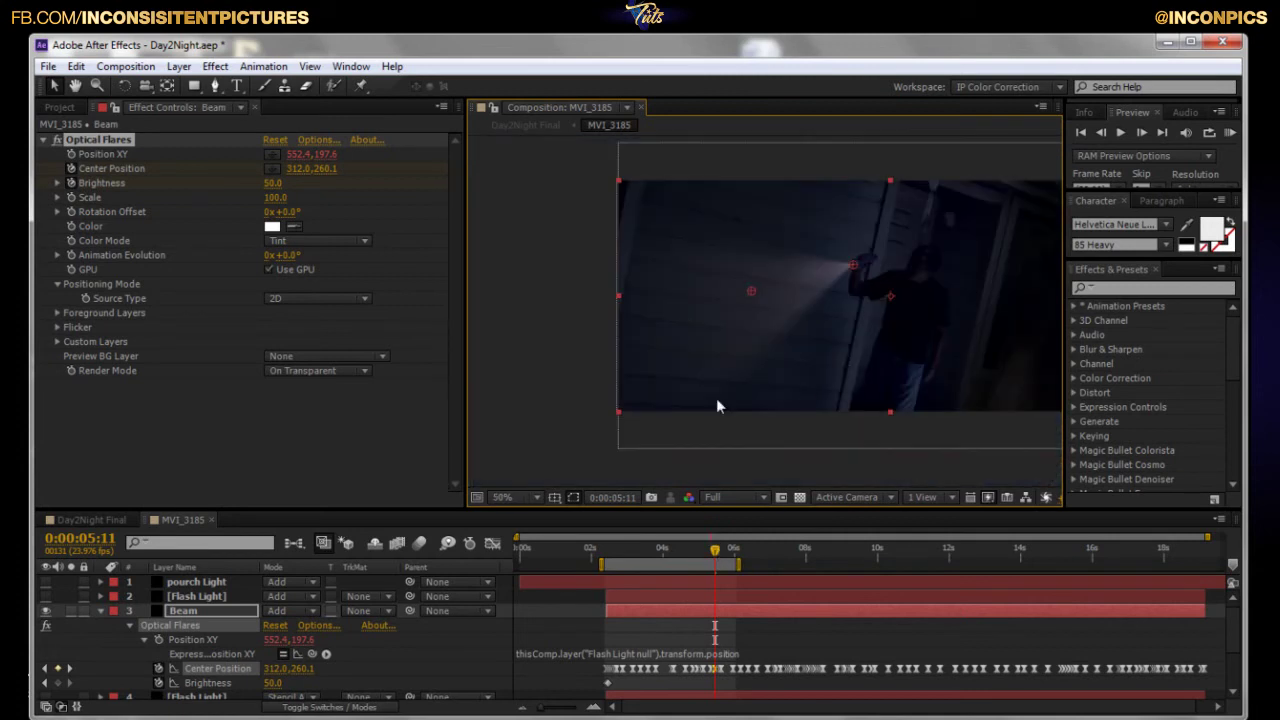
key("period")
key("period")
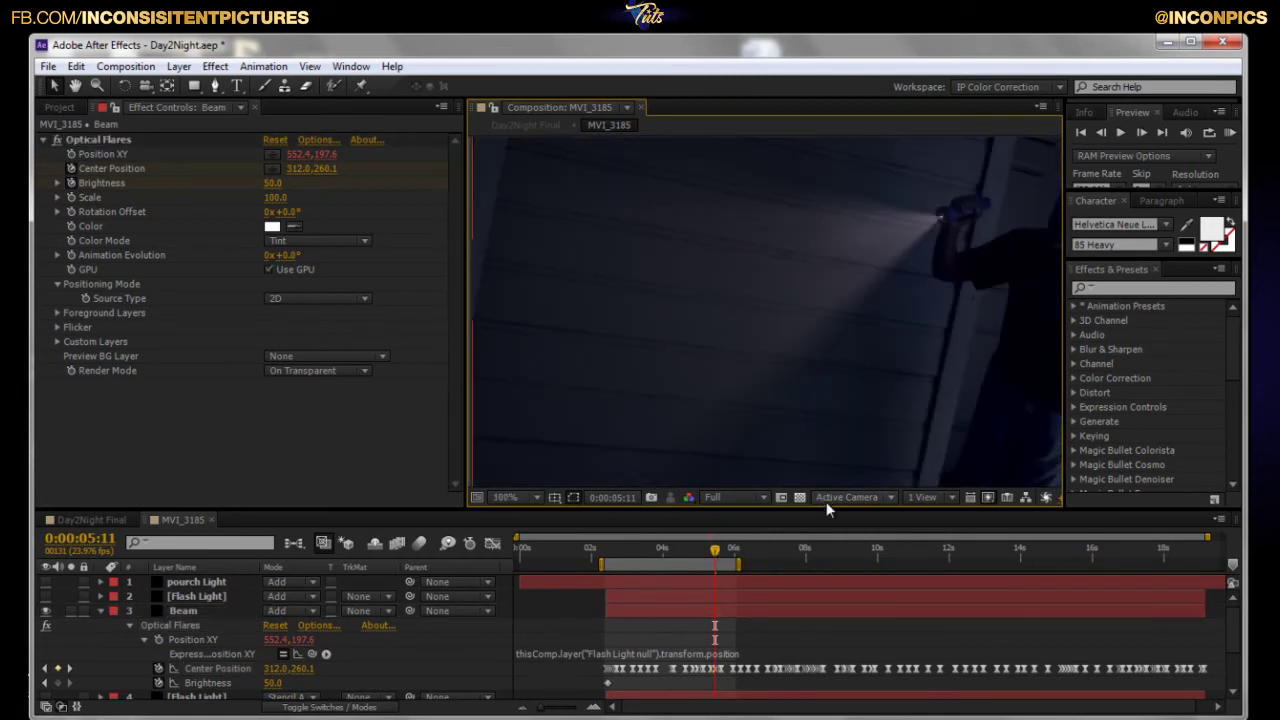
Scrub through 0:00:07:11 and 0:00:08:07 to 0:00:09:15 to check the beam.
left_click_drag(714, 550, 816, 577)
key("comma")
key("comma")
left_click_drag(900, 414, 809, 400)
left_click_drag(816, 557, 864, 566)
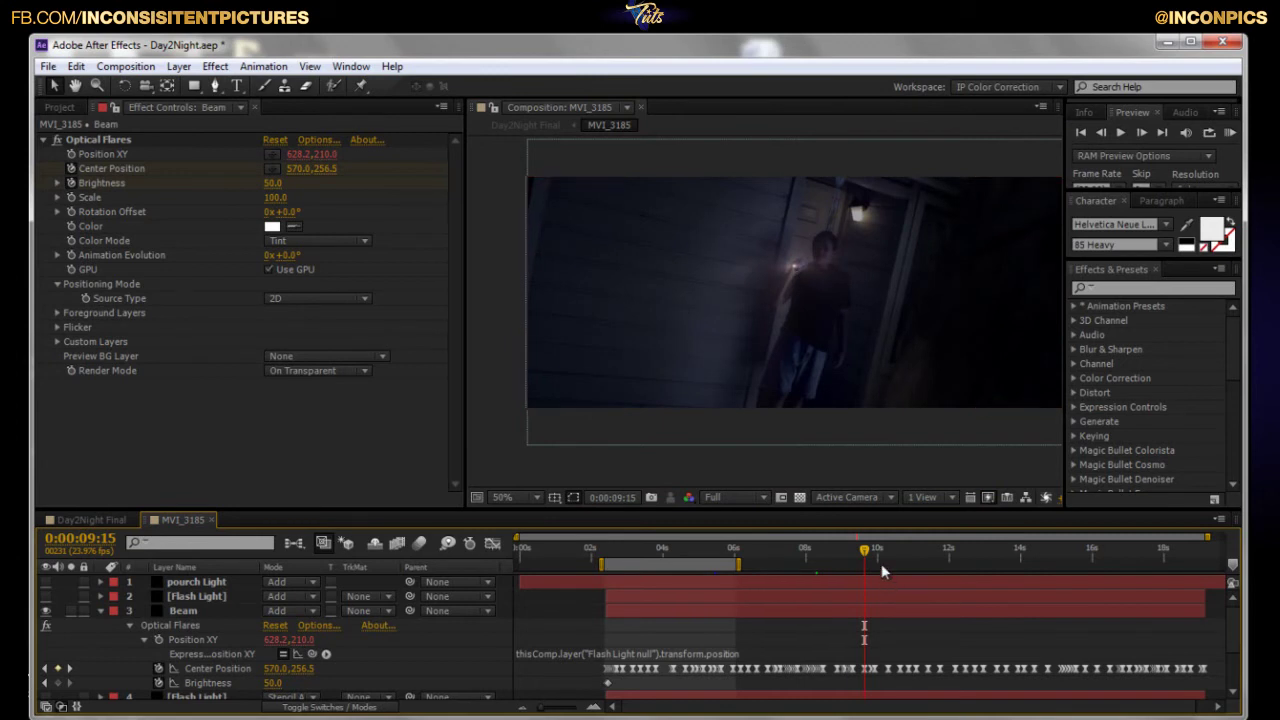
key("period")
key("period")
Try moving the beam centre left and down, then revert it to 570.0, 256.5.
left_click_drag(832, 234, 814, 259)
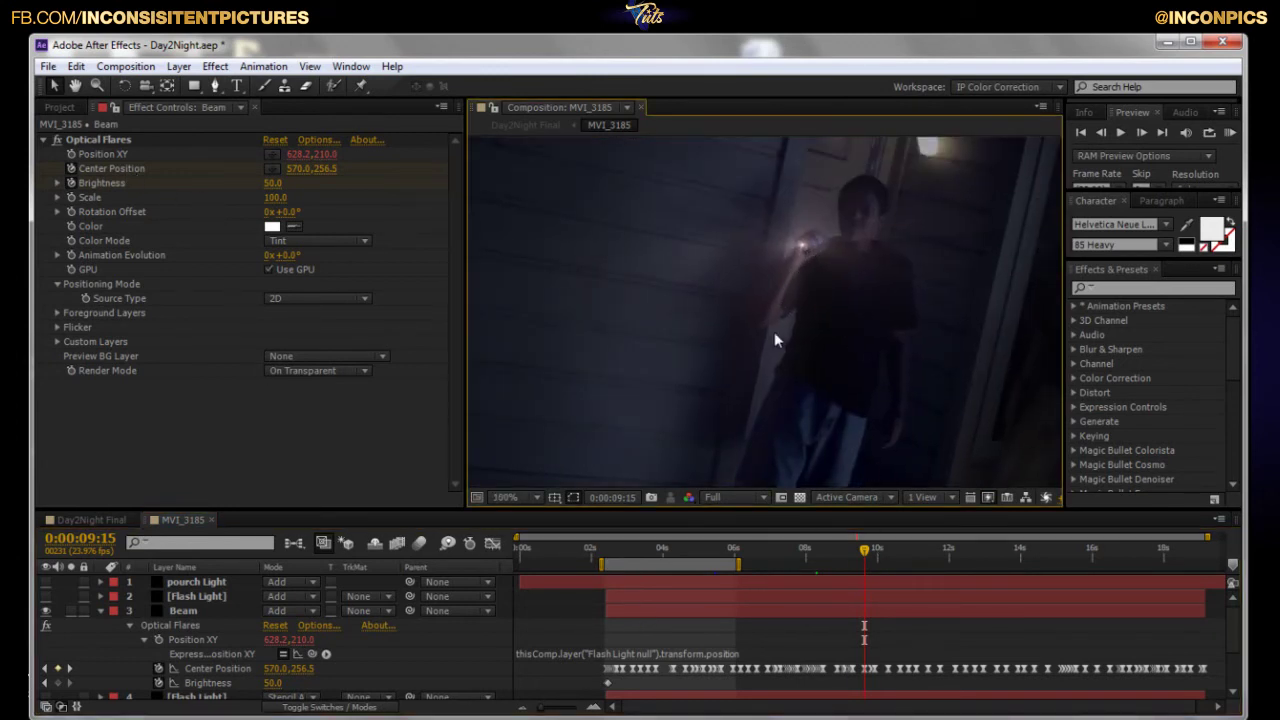
left_click(98, 139)
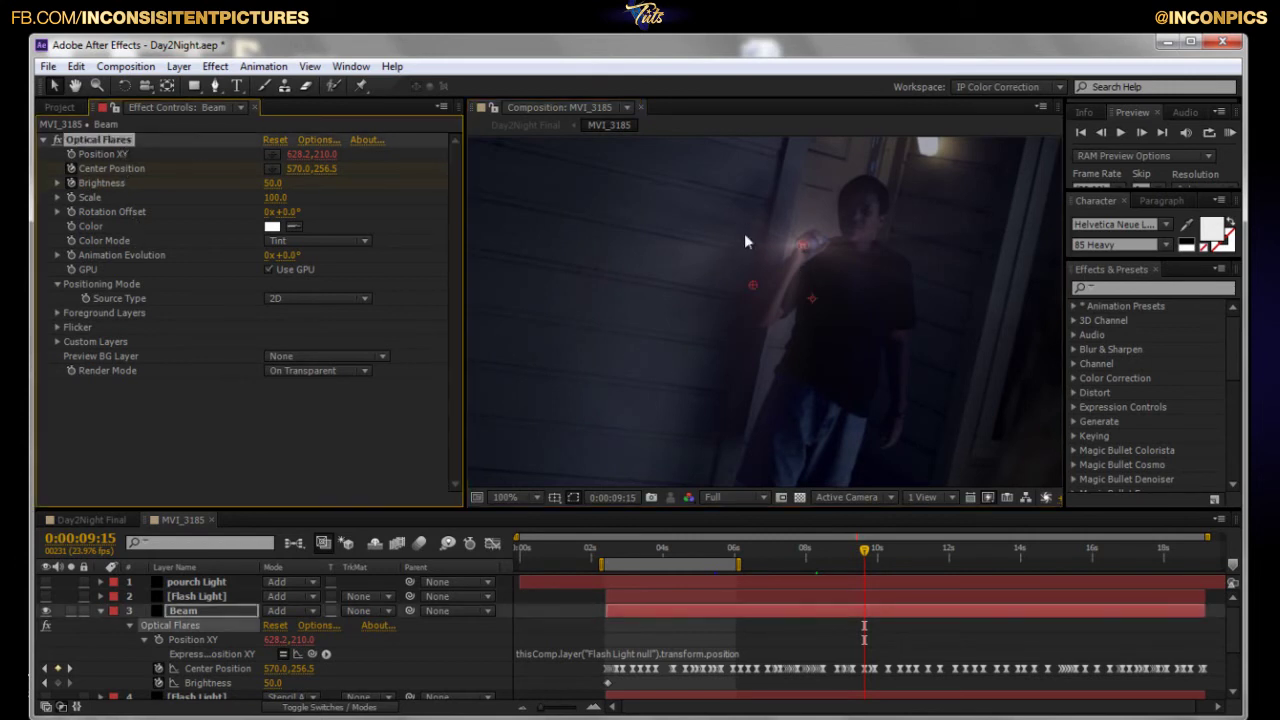
left_click_drag(753, 288, 690, 304)
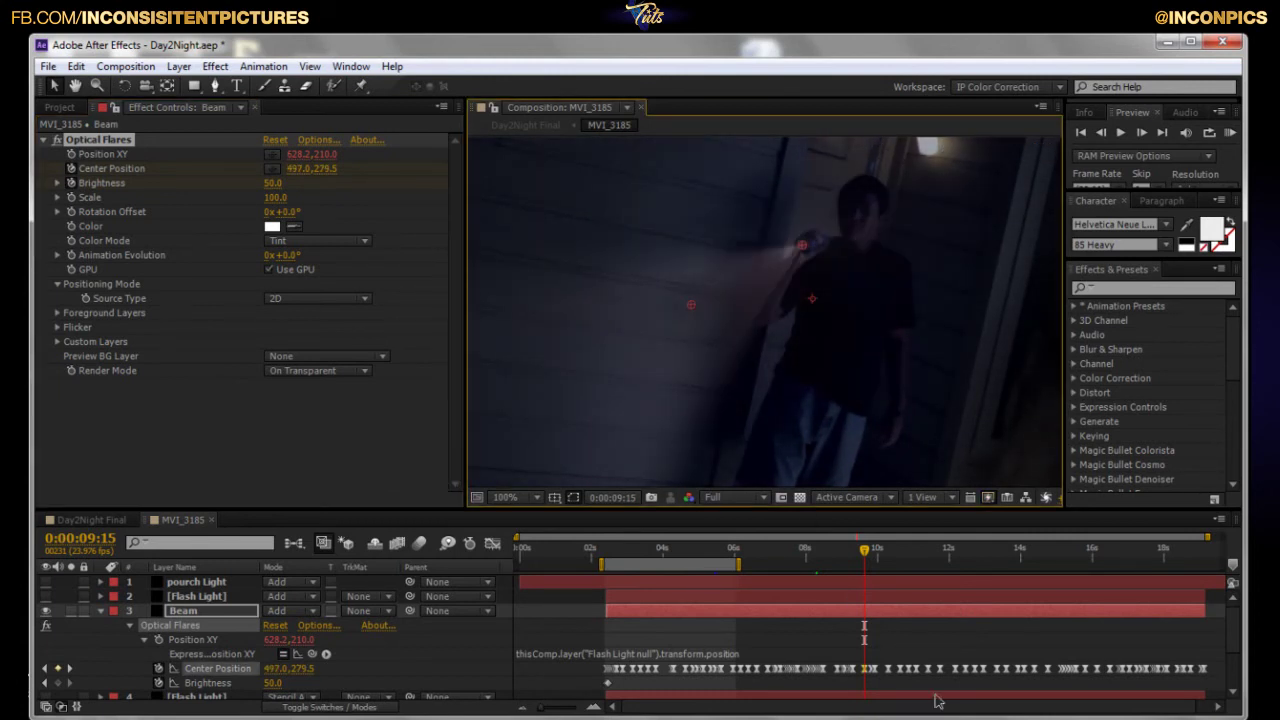
left_click(866, 563)
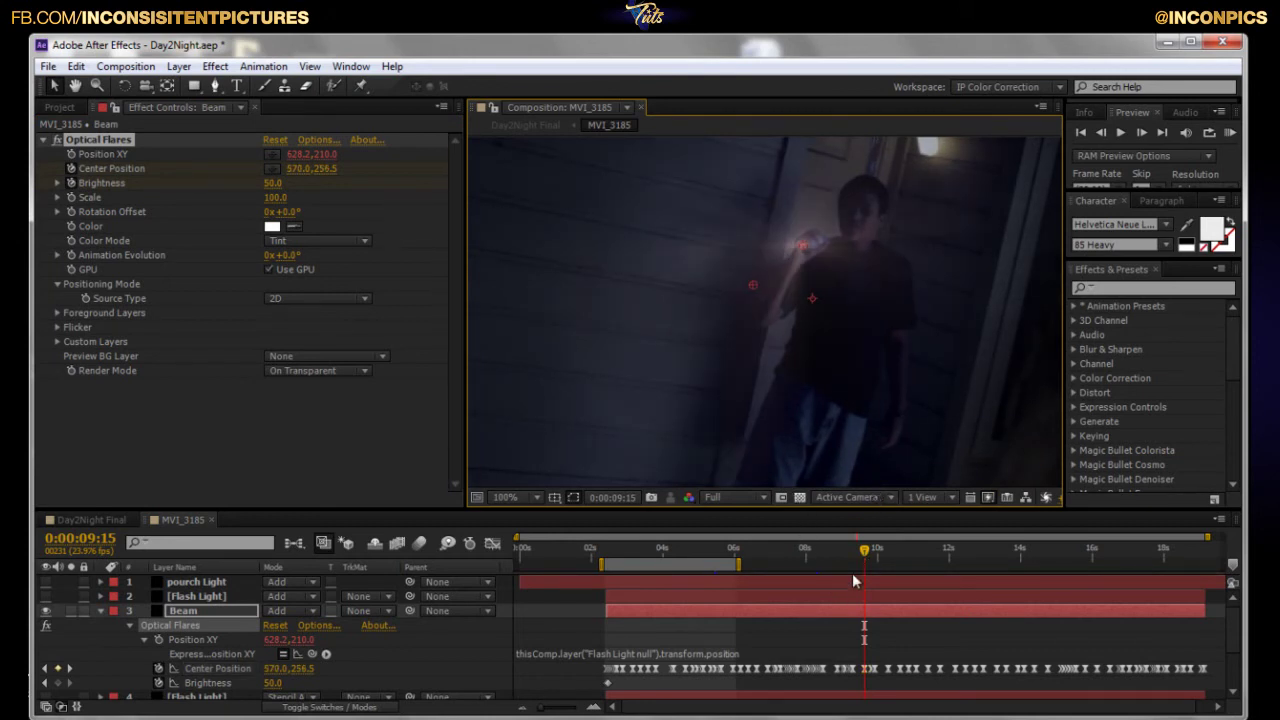
At 0:00:06:06, deselect Beam, turn the Flash Light flare back on, then return to 0:00:05:02.
left_click(742, 551)
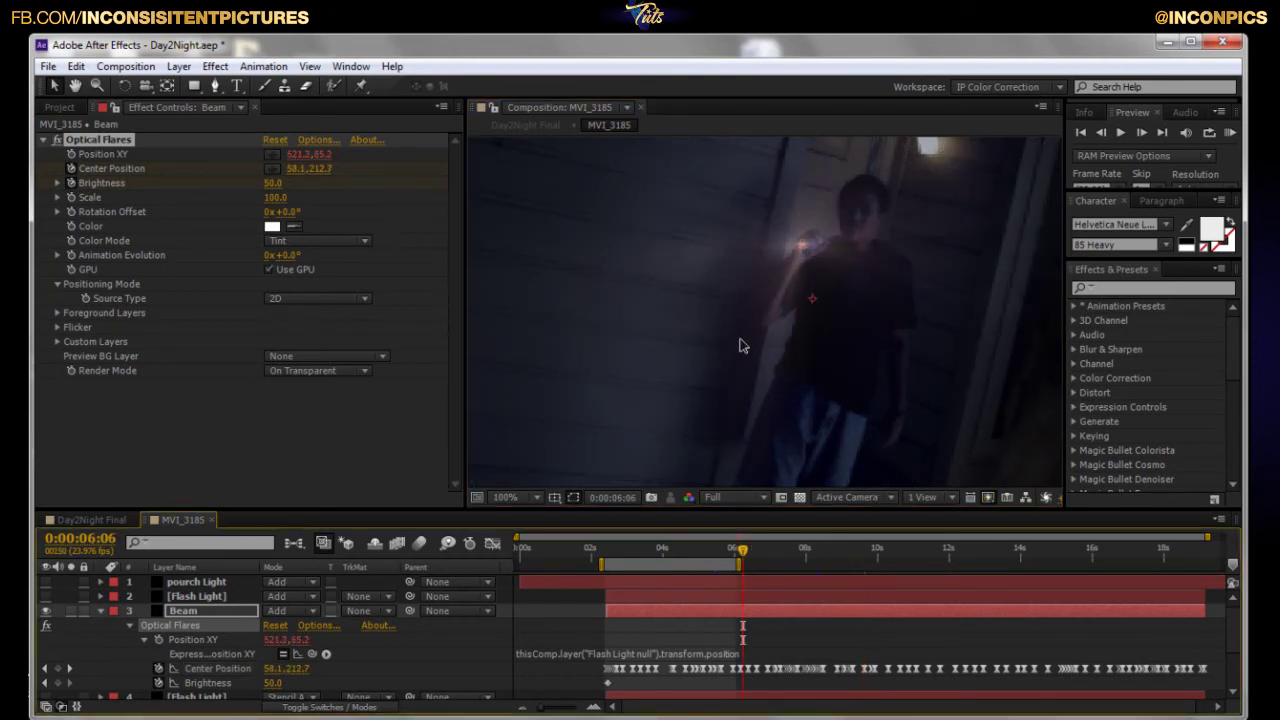
scroll(740, 345, "down", 2)
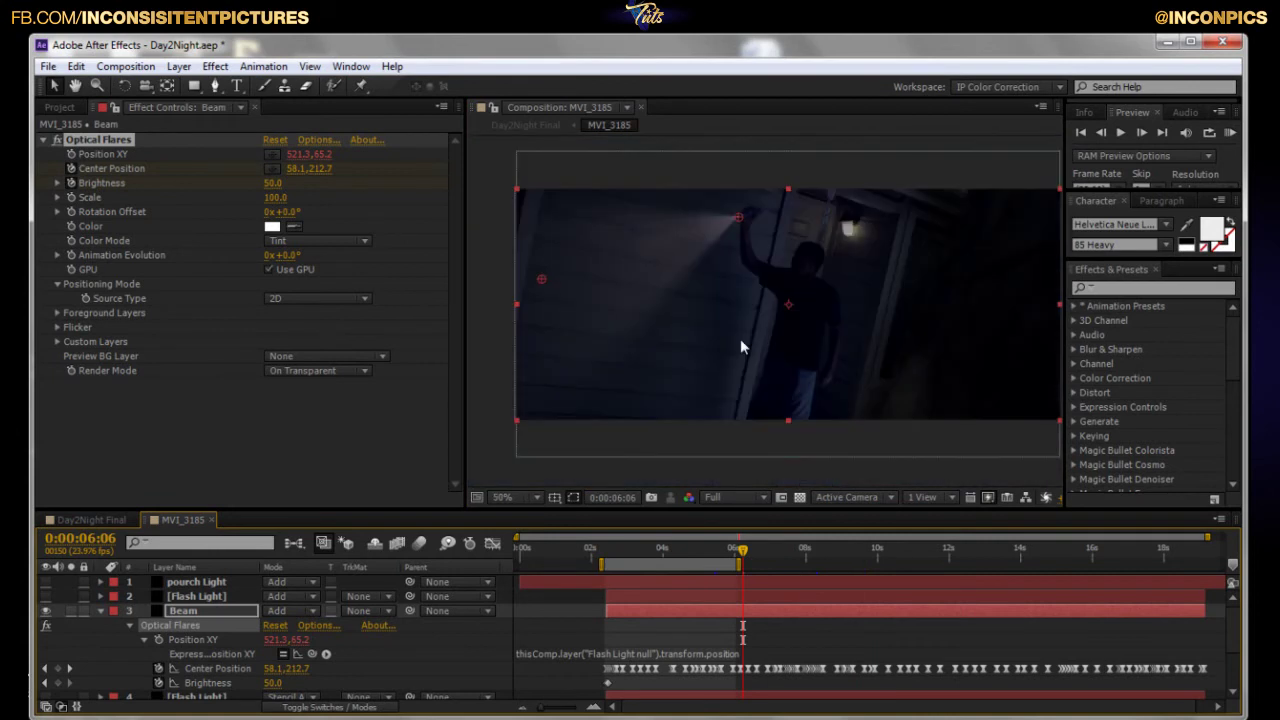
left_click(490, 273)
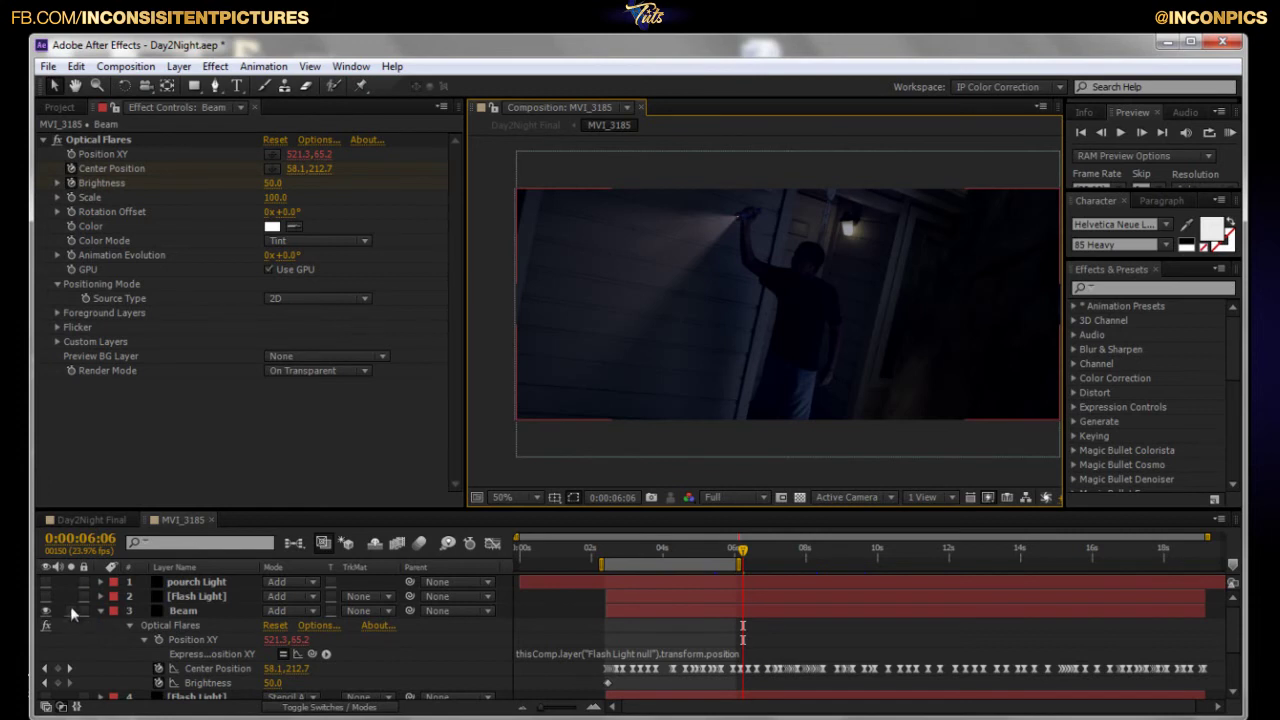
left_click(45, 596)
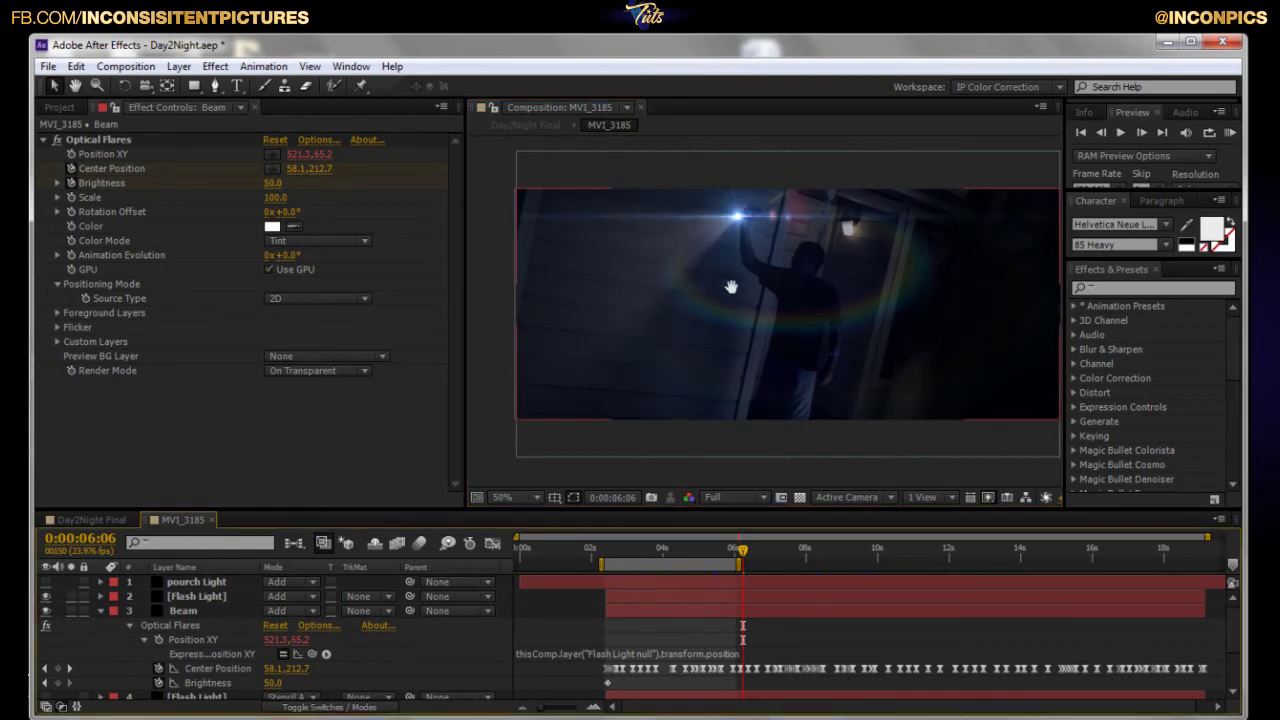
scroll(731, 287, "up", 2)
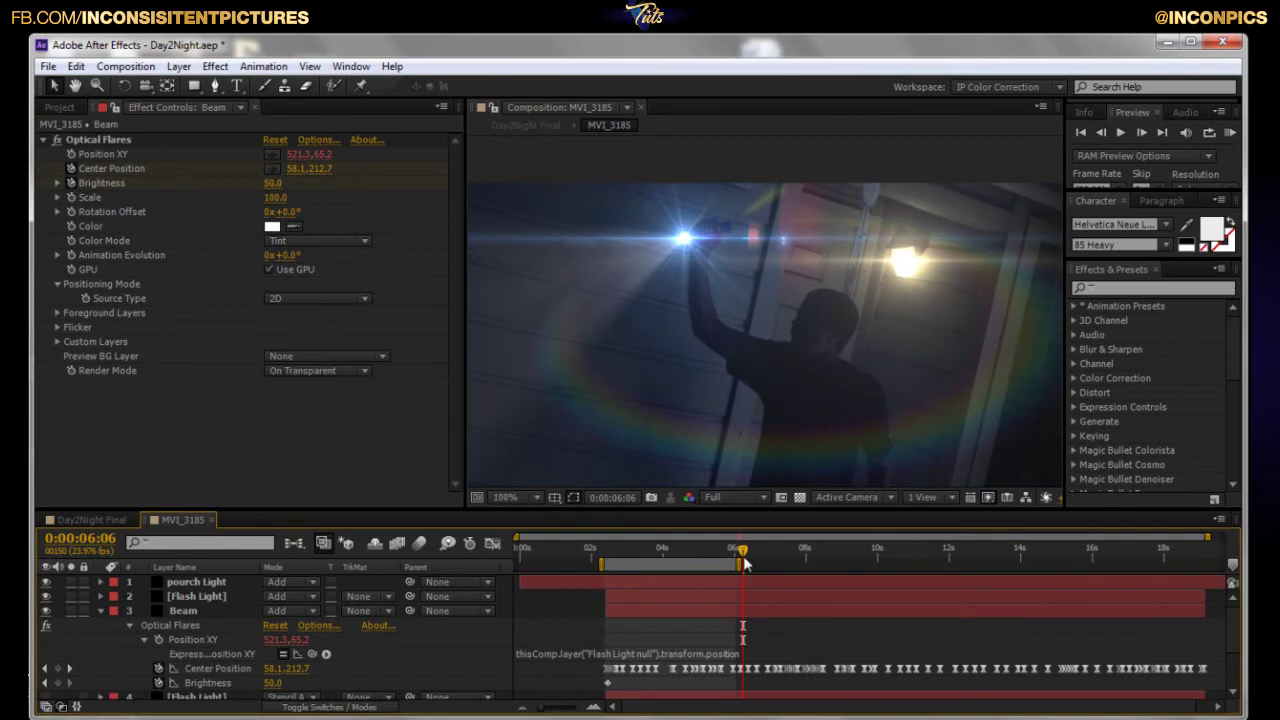
left_click_drag(748, 556, 706, 556)
Show pourch Light's keyframed Brightness with U and scrub from 0:00:05:14 through its flicker.
left_click(223, 584)
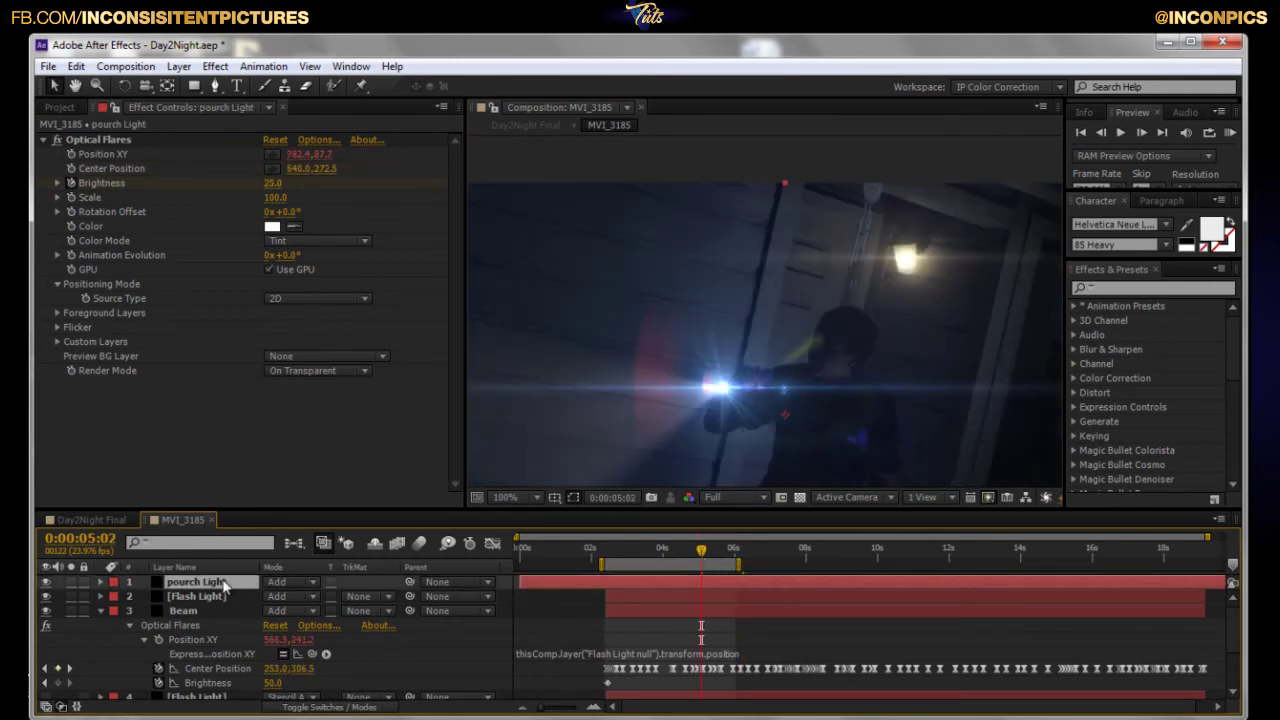
key("u")
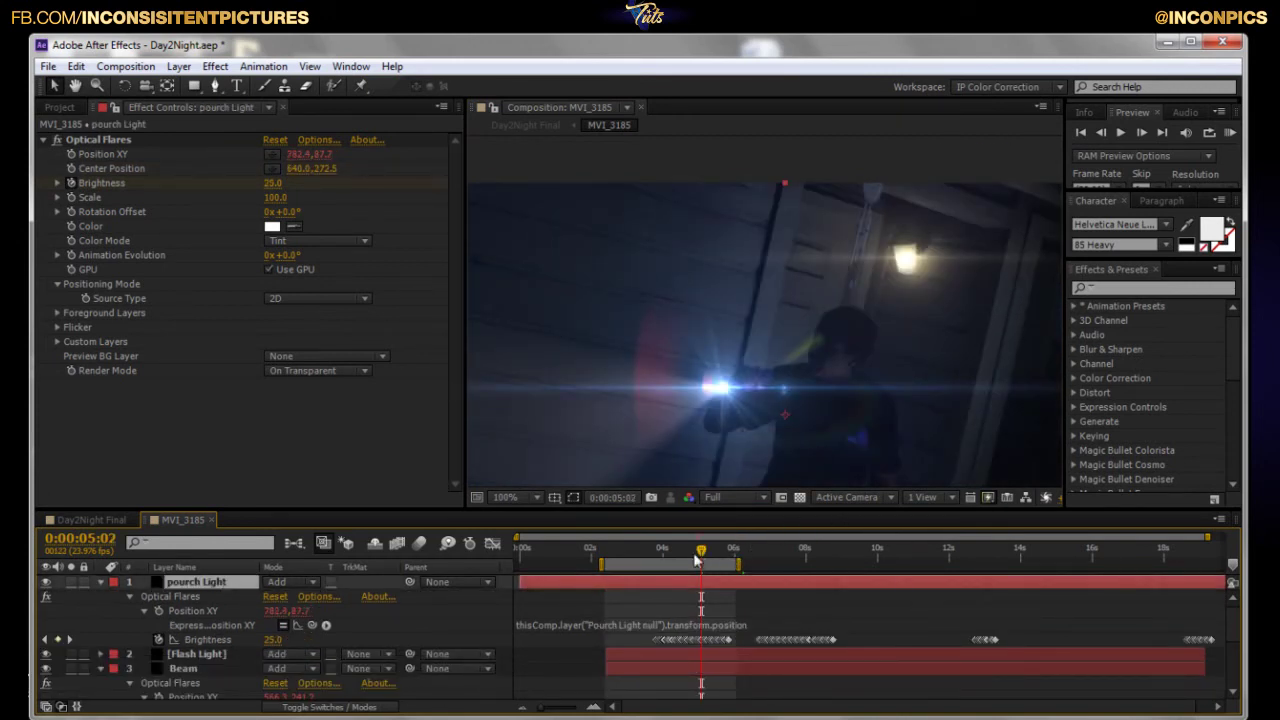
left_click(719, 560)
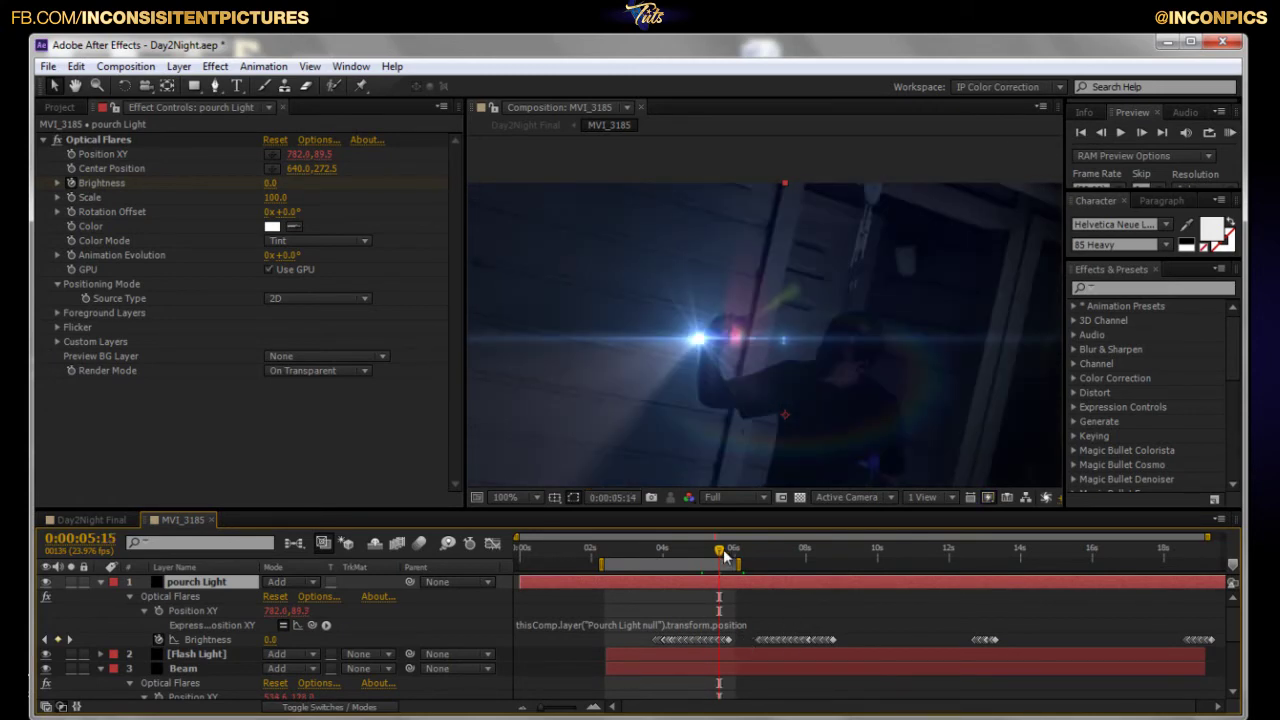
left_click_drag(730, 563, 866, 592)
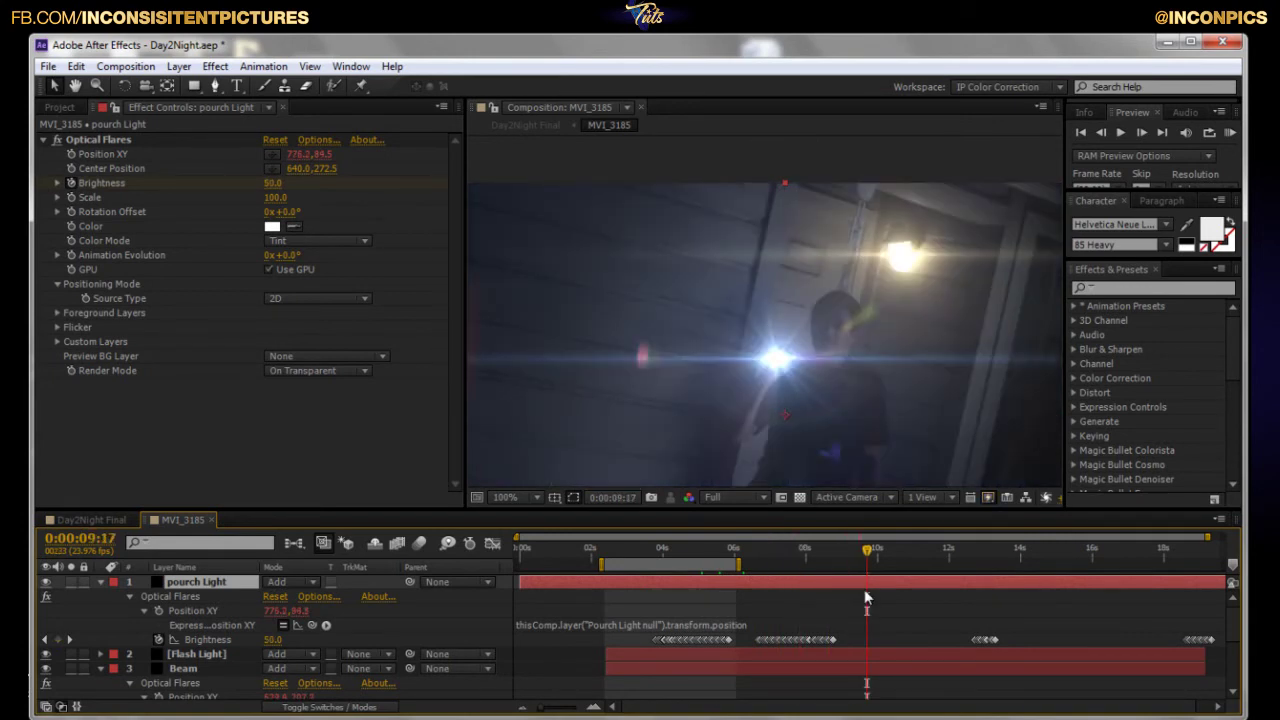
left_click(138, 627)
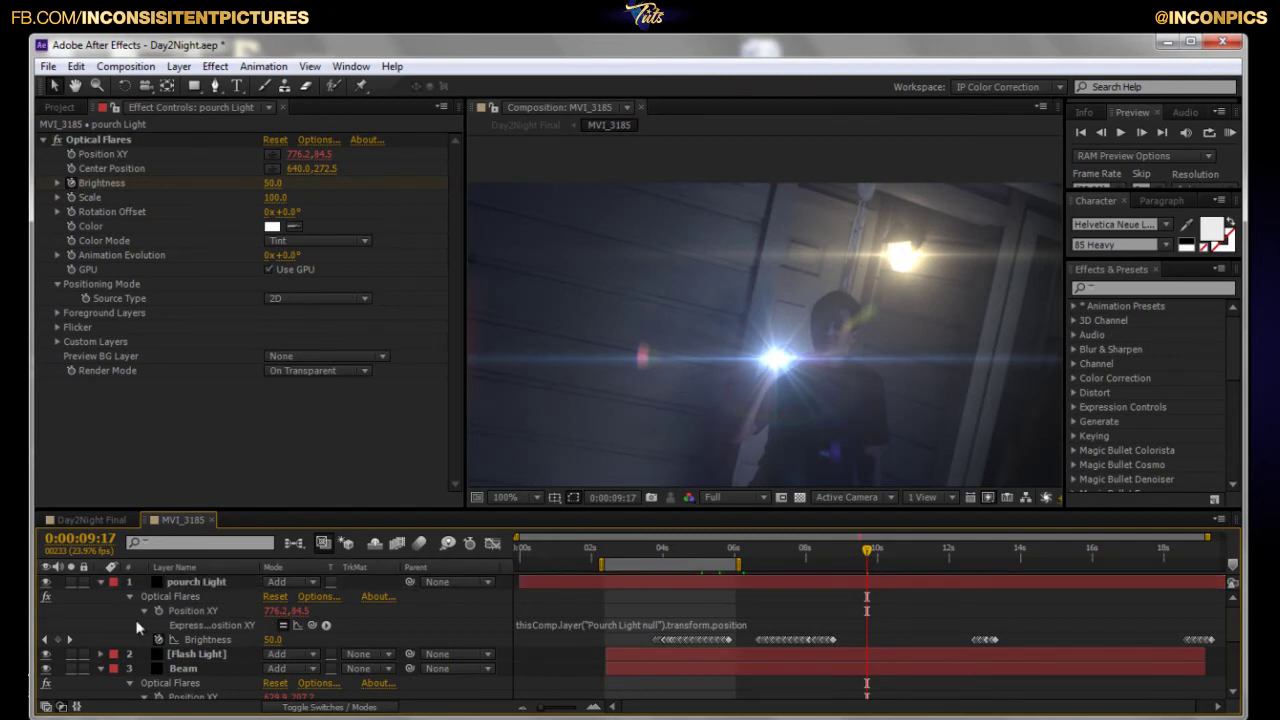
scroll(138, 627, "down", 3)
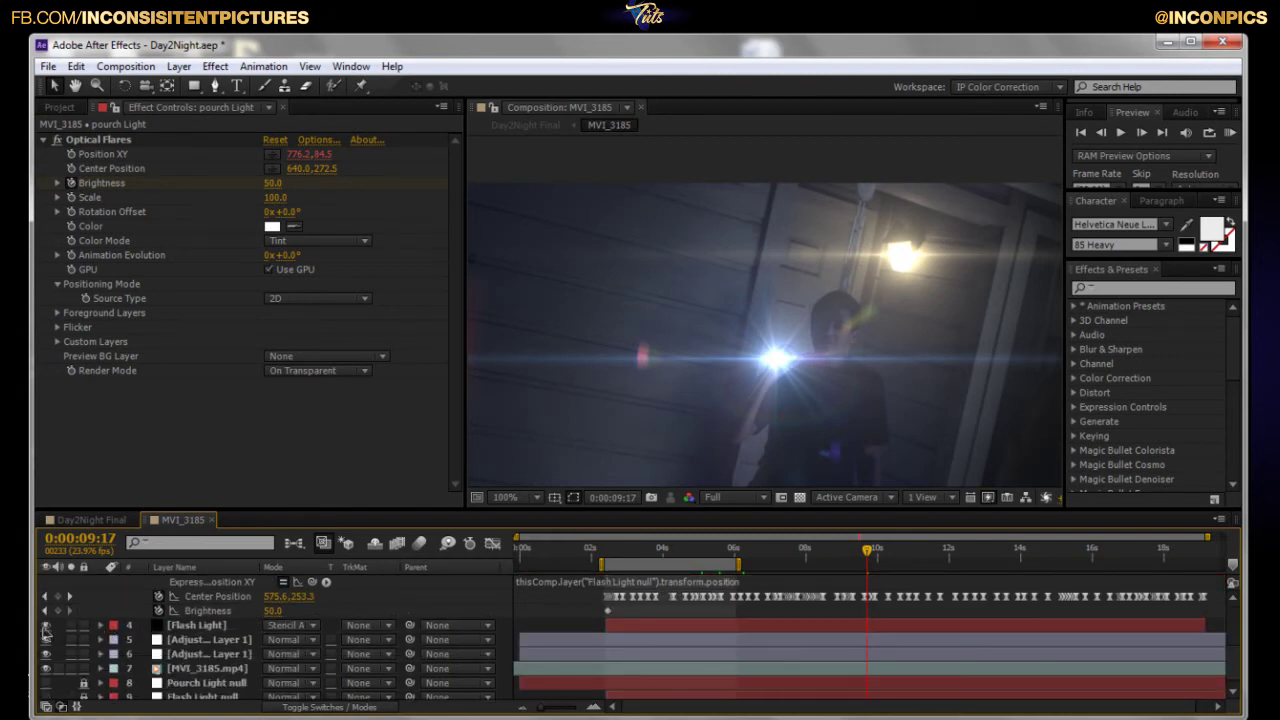
Collapse Beam's properties and select the upper Flash Light flare (Brightness 70.0, Scale 60.0).
scroll(653, 377, "down", 2)
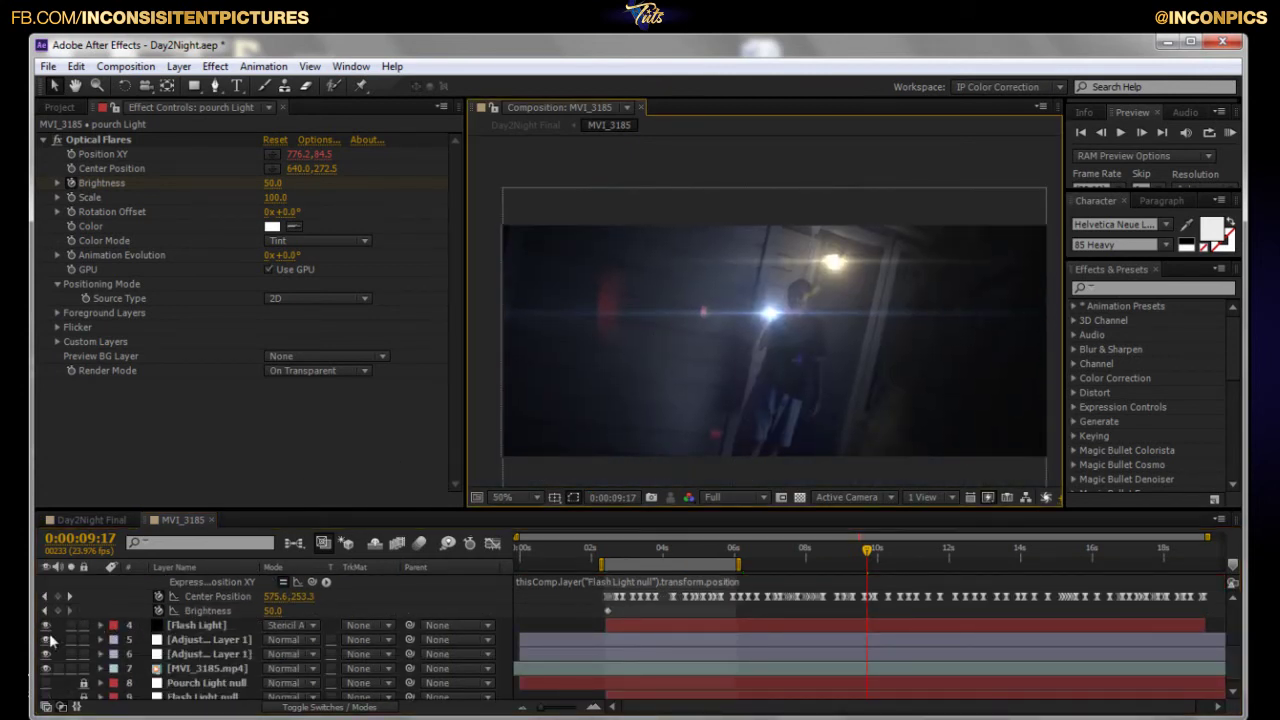
left_click(257, 651)
scroll(215, 627, "up", 3)
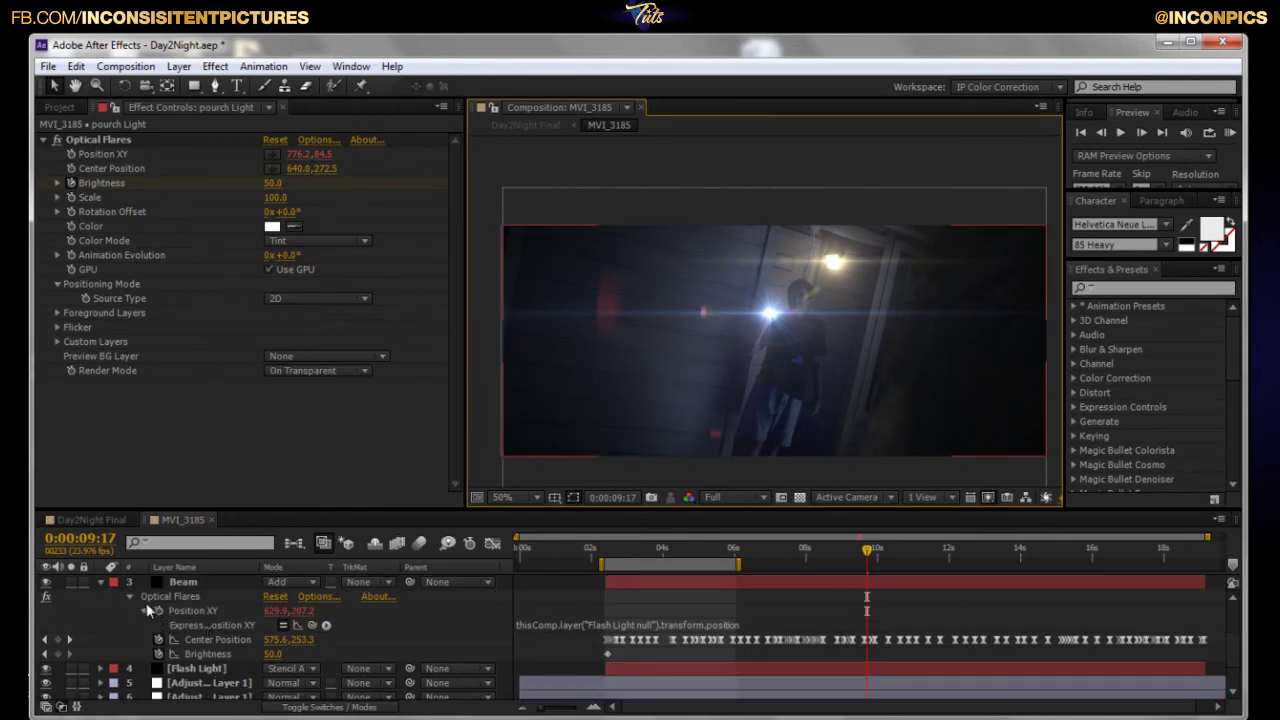
left_click(100, 582)
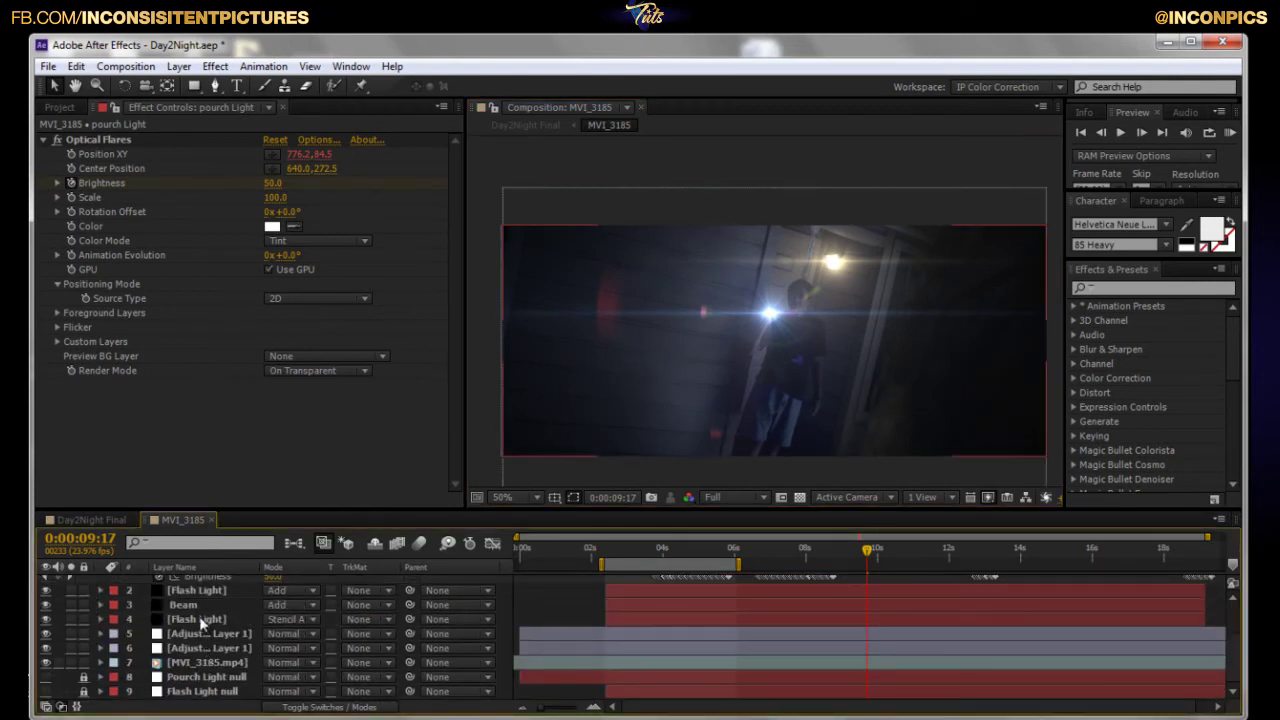
left_click(206, 620)
left_click(199, 592)
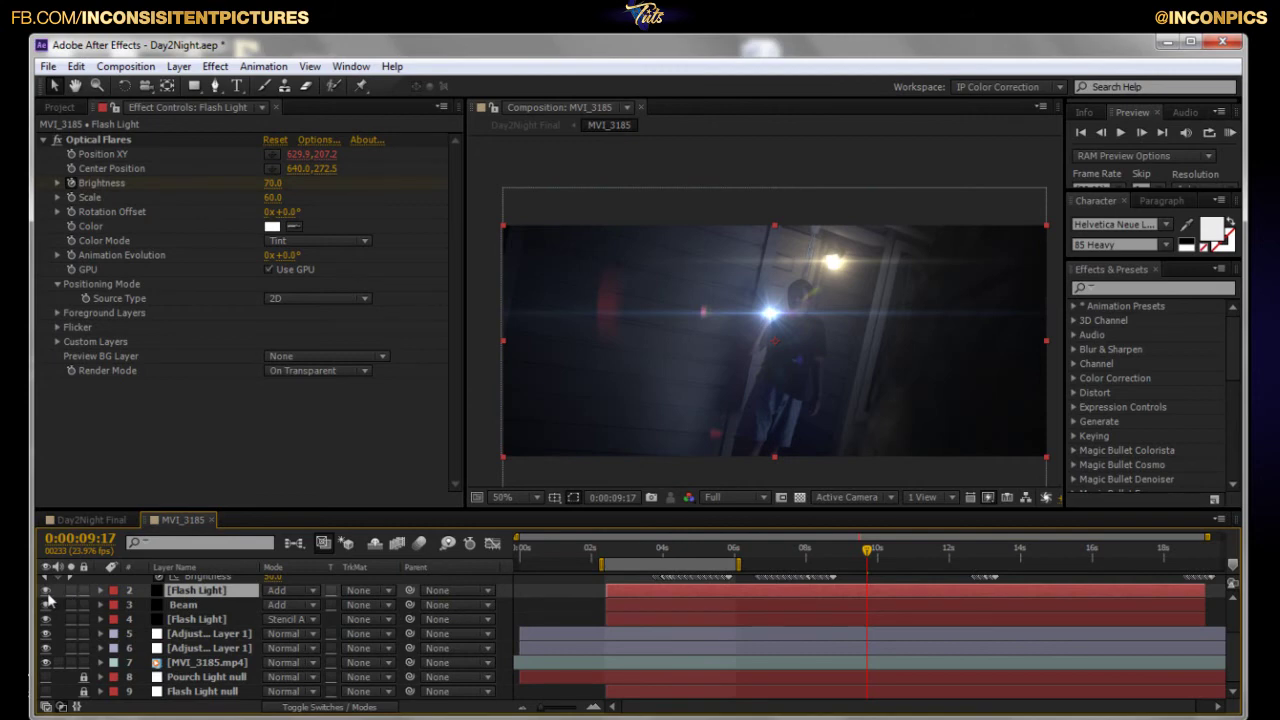
left_click(46, 591)
left_click(46, 591)
left_click(46, 591)
left_click(46, 591)
left_click(46, 591)
left_click(46, 591)
left_click(300, 620)
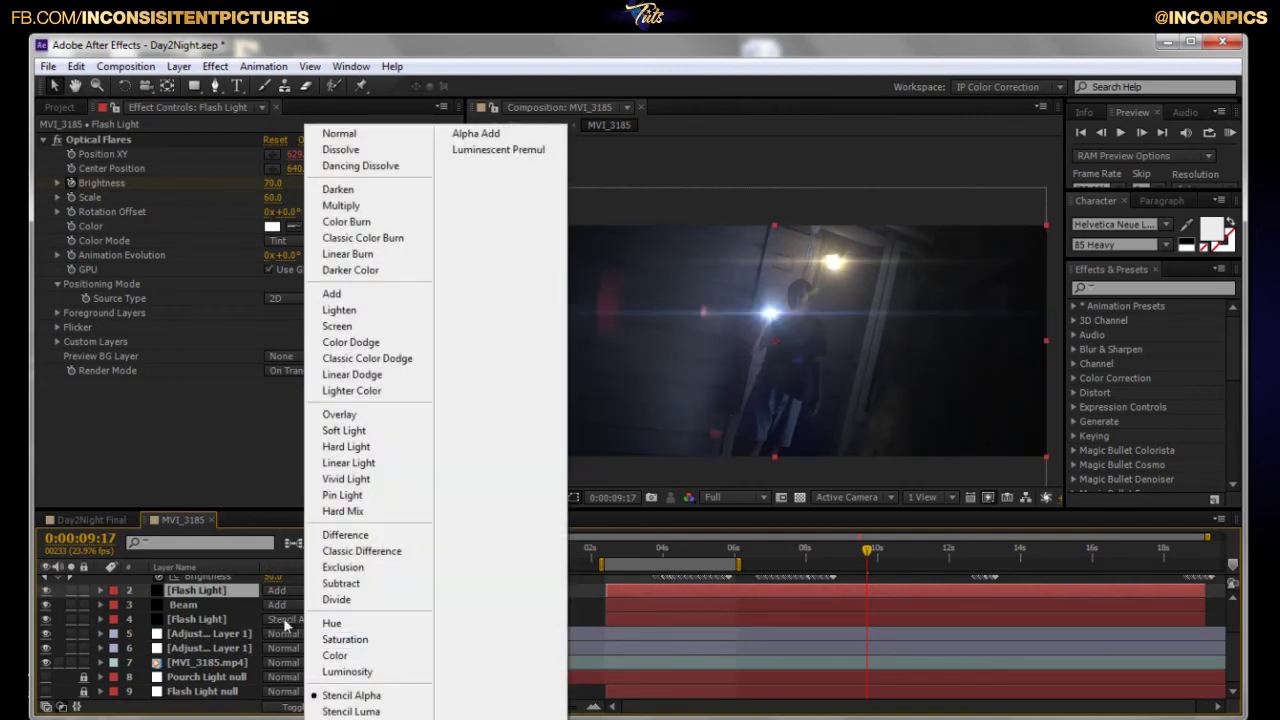
left_click(220, 457)
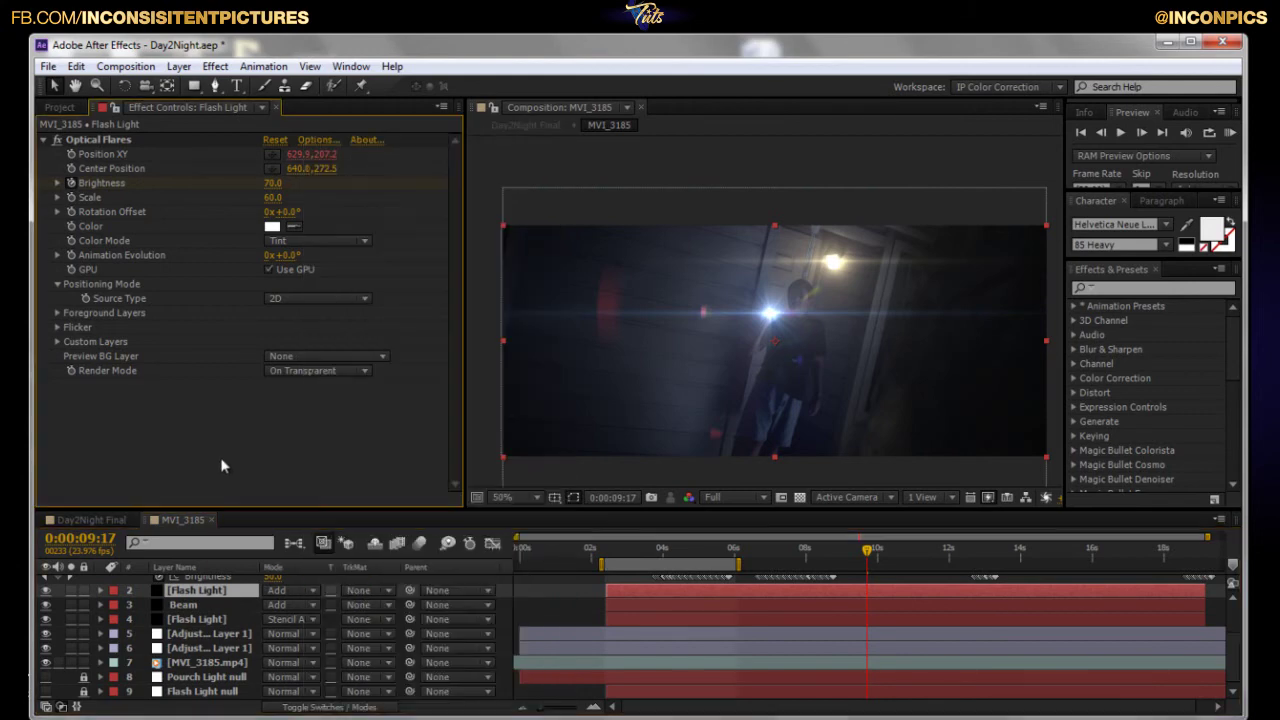
left_click(305, 621)
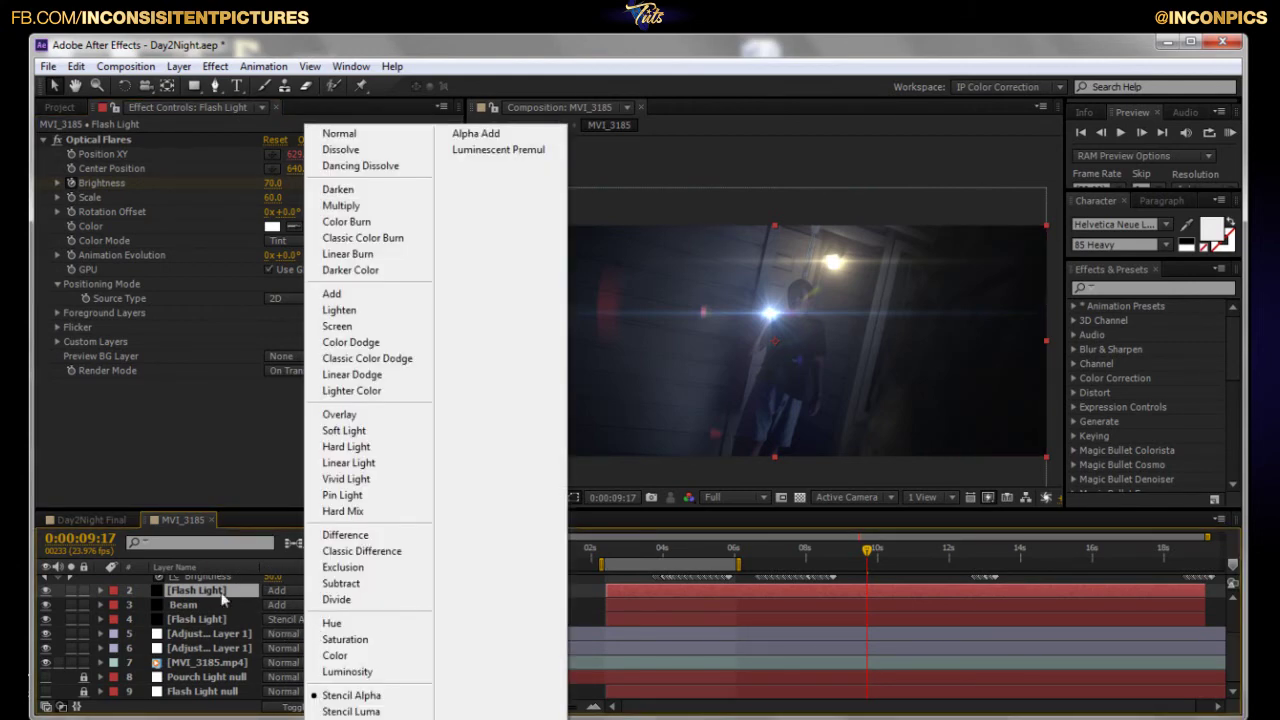
left_click(434, 471)
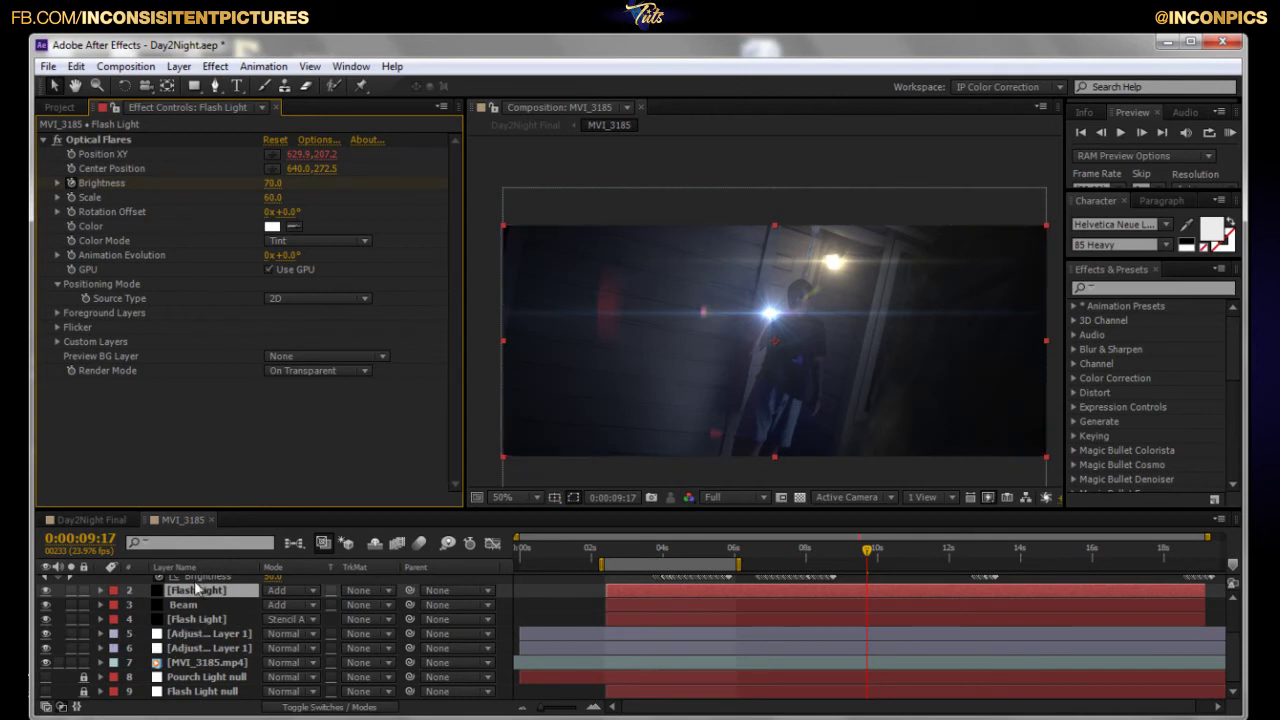
left_click(47, 621)
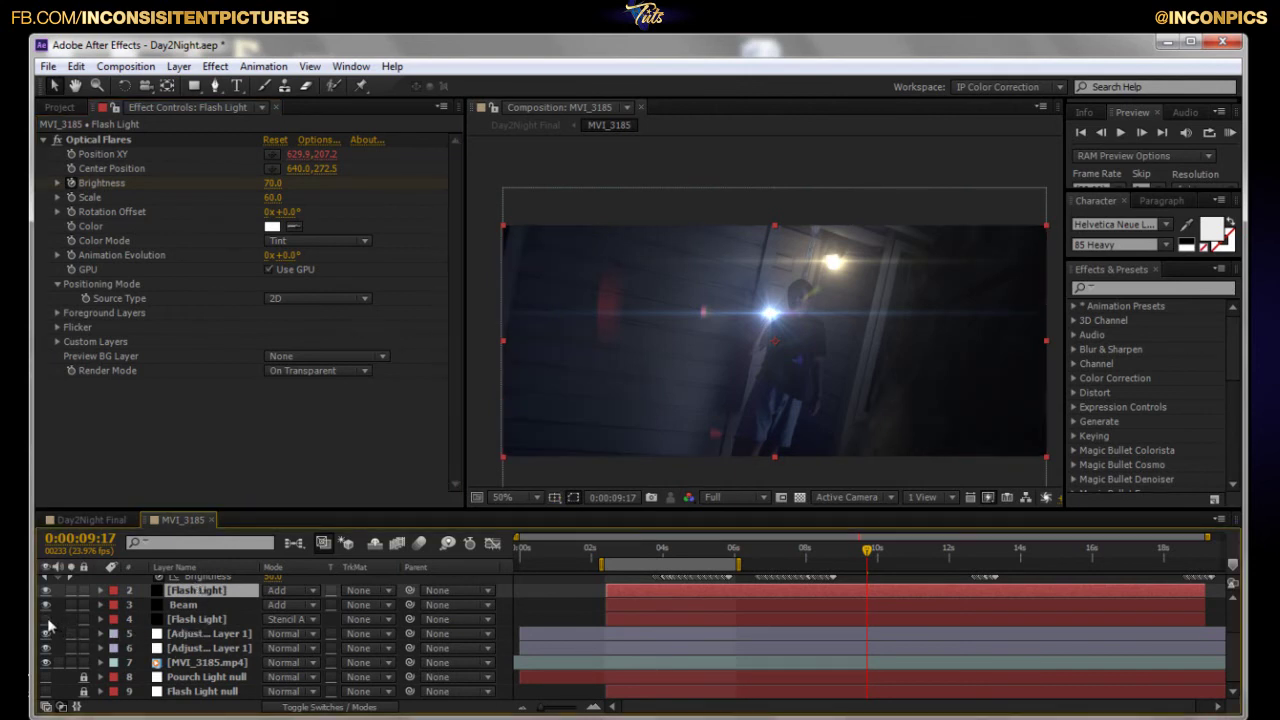
left_click(153, 591)
left_click(46, 620)
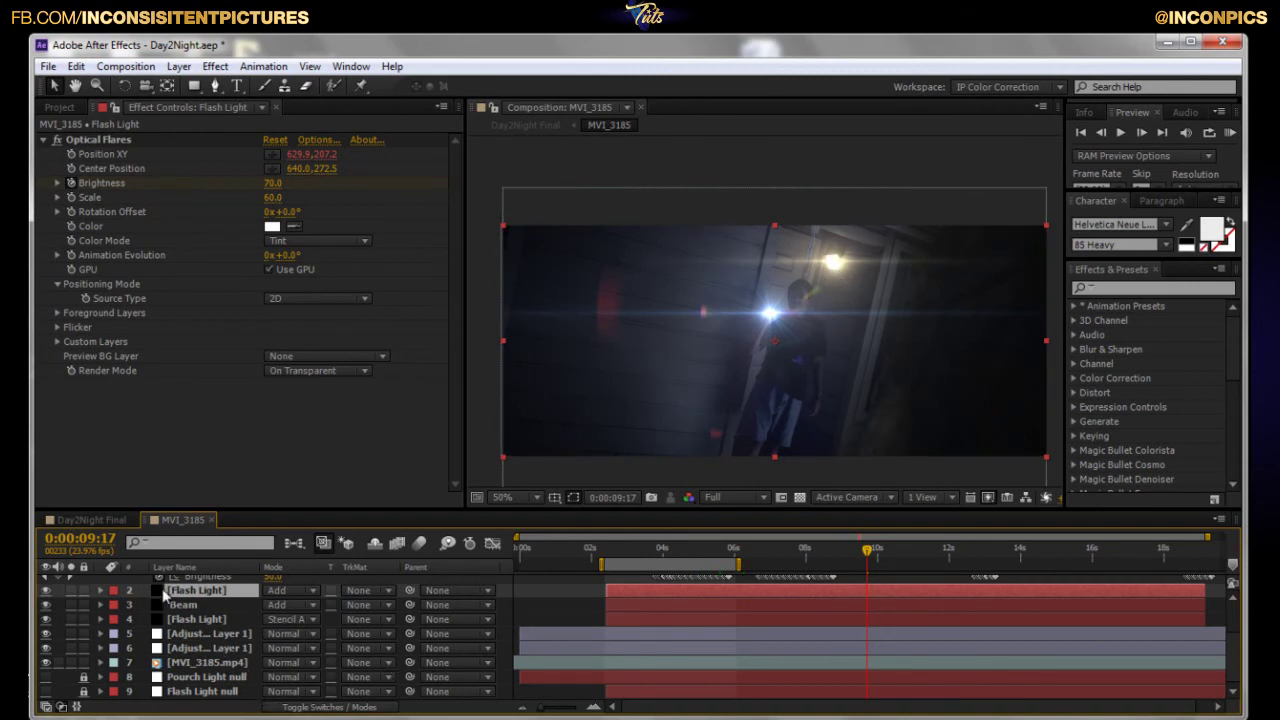
left_click(205, 619)
scroll(248, 620, "up", 3)
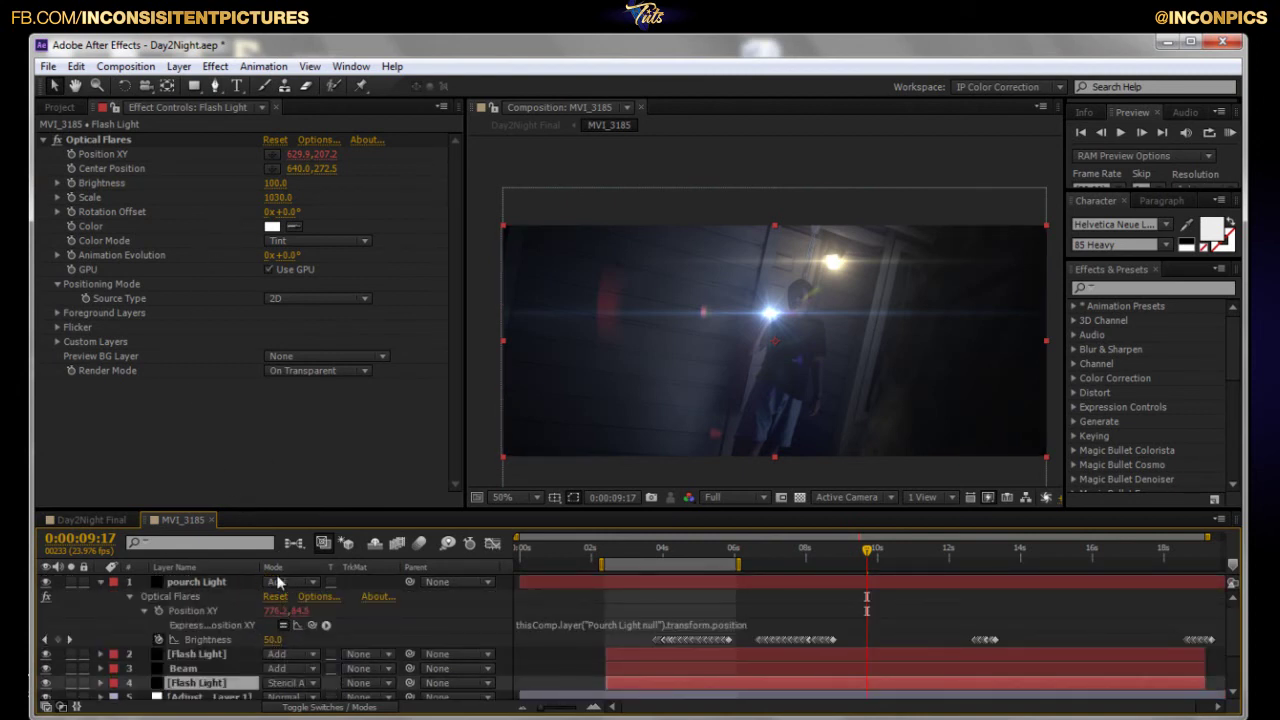
Collapse pourch Light and set the upper Flash Light layer's blend mode to Screen.
left_click(218, 582)
left_click(101, 583)
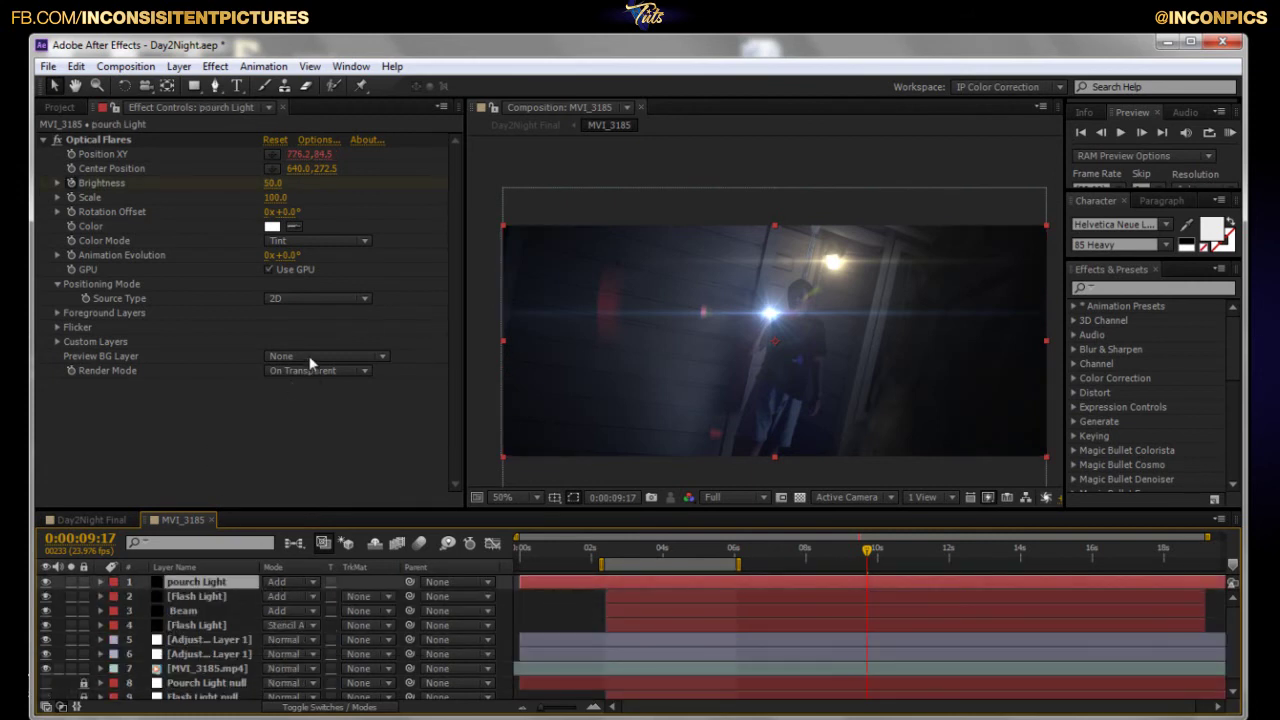
left_click(198, 596)
left_click(294, 597)
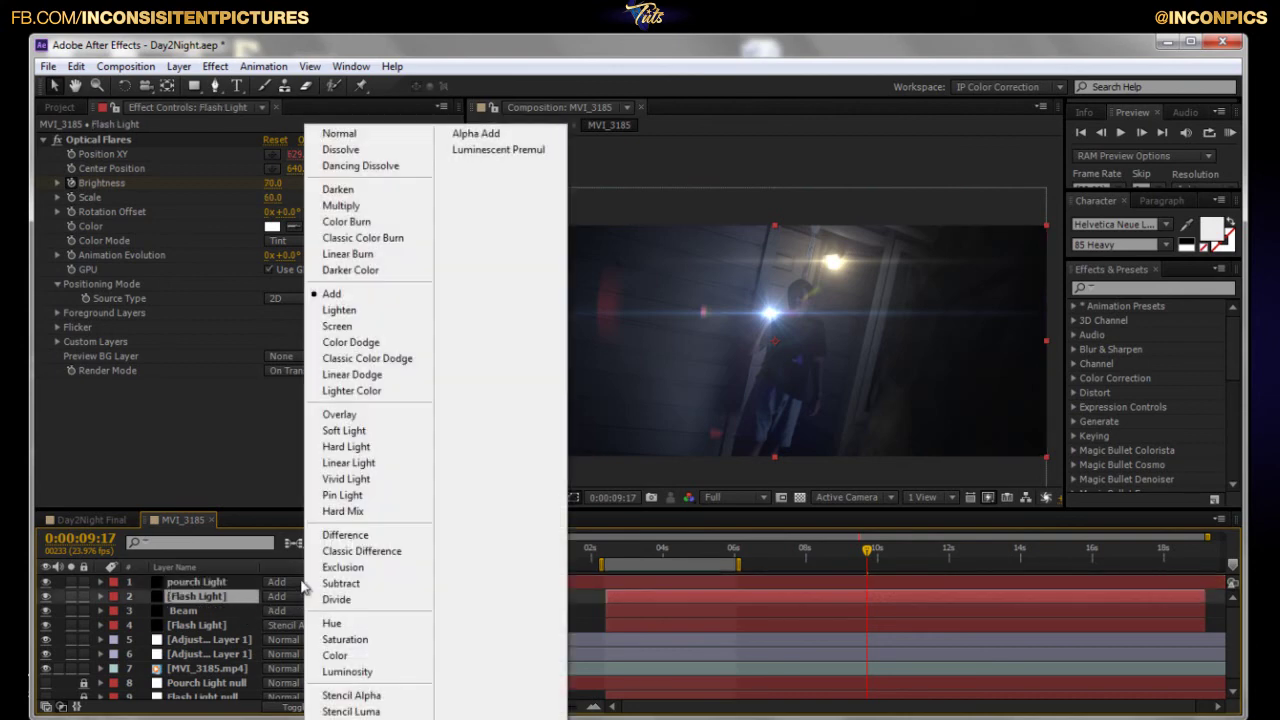
left_click(357, 328)
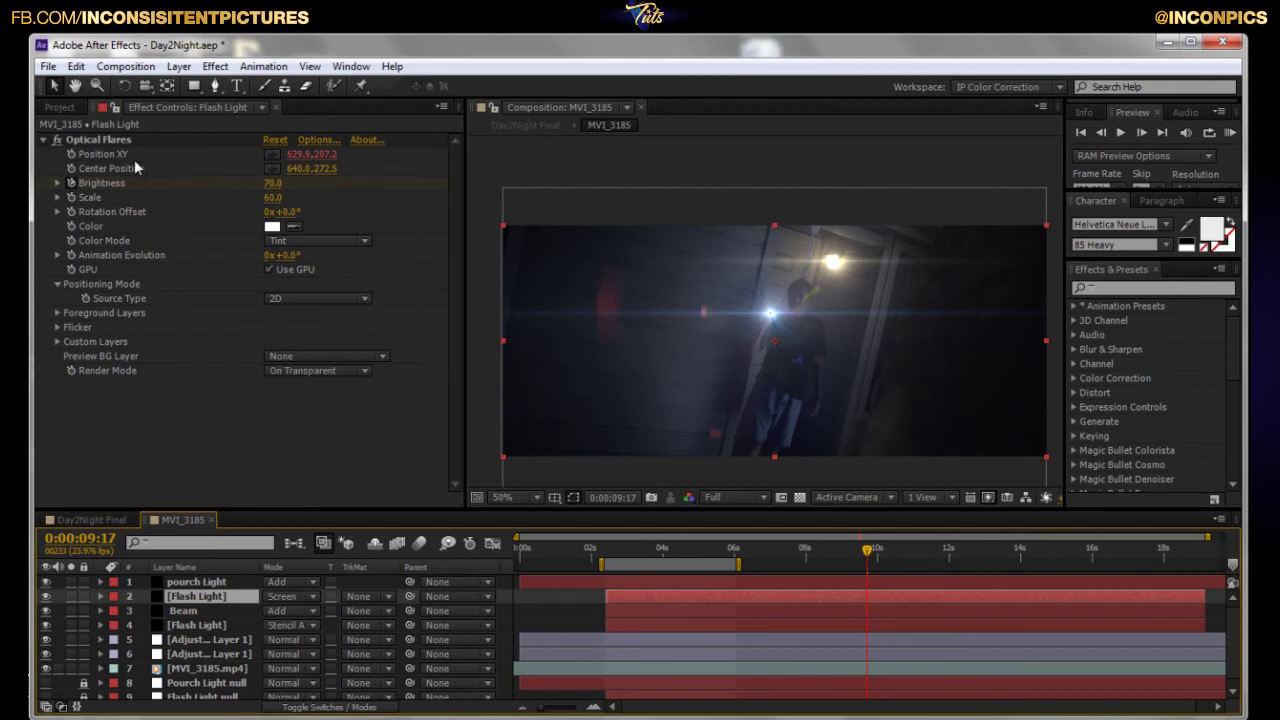
left_click(324, 370)
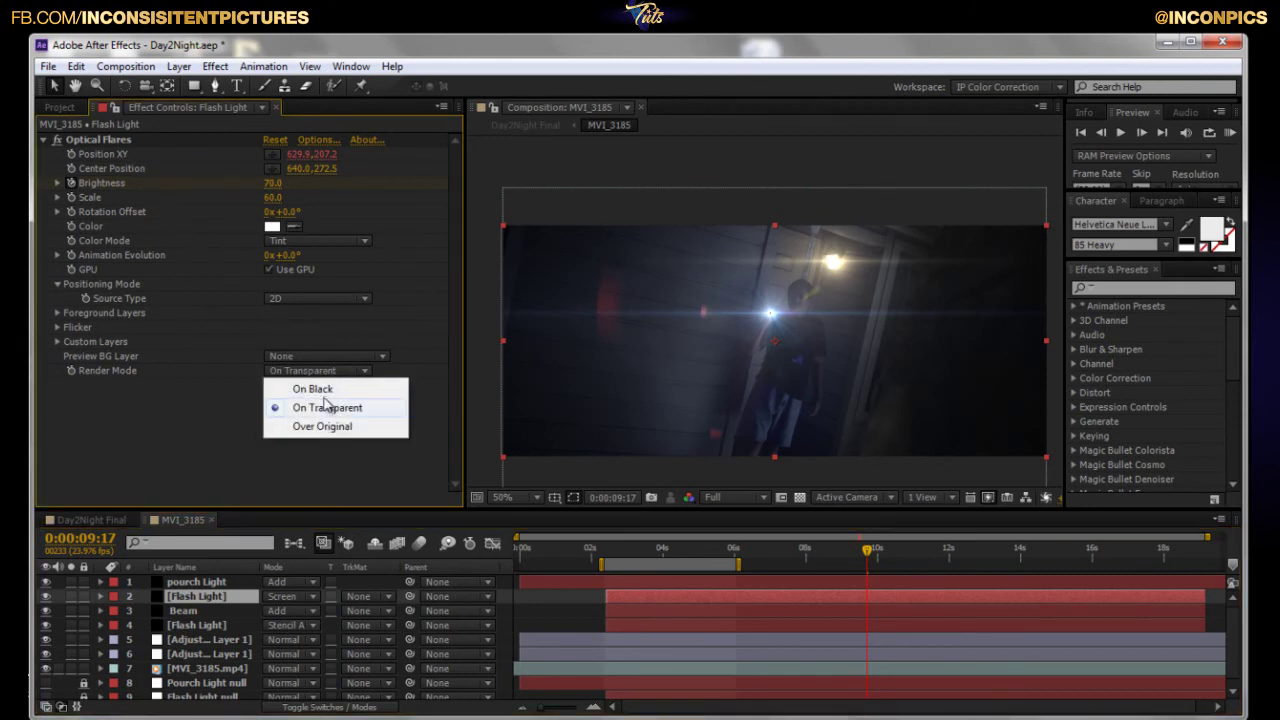
Render the Flash Light flare On Black, zoom in on it and hide the Beam layer.
left_click(322, 388)
left_click(487, 425)
scroll(771, 345, "up", 4)
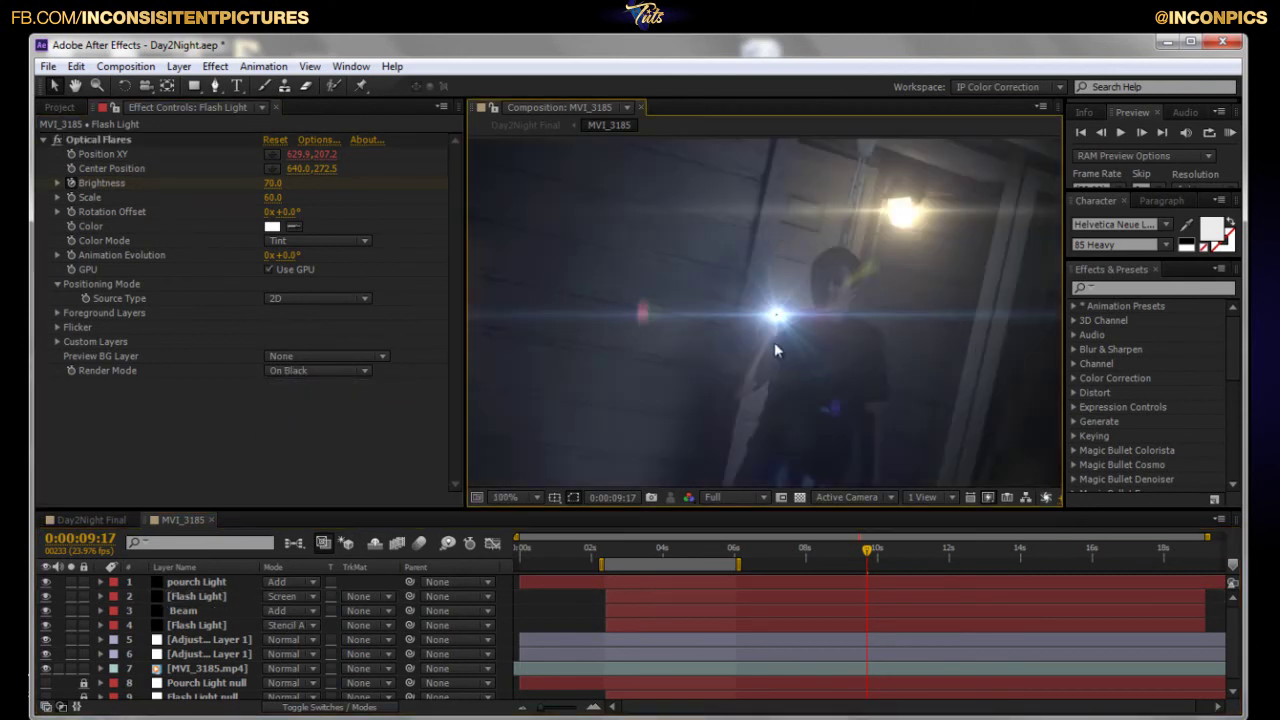
scroll(140, 612, "down", 1)
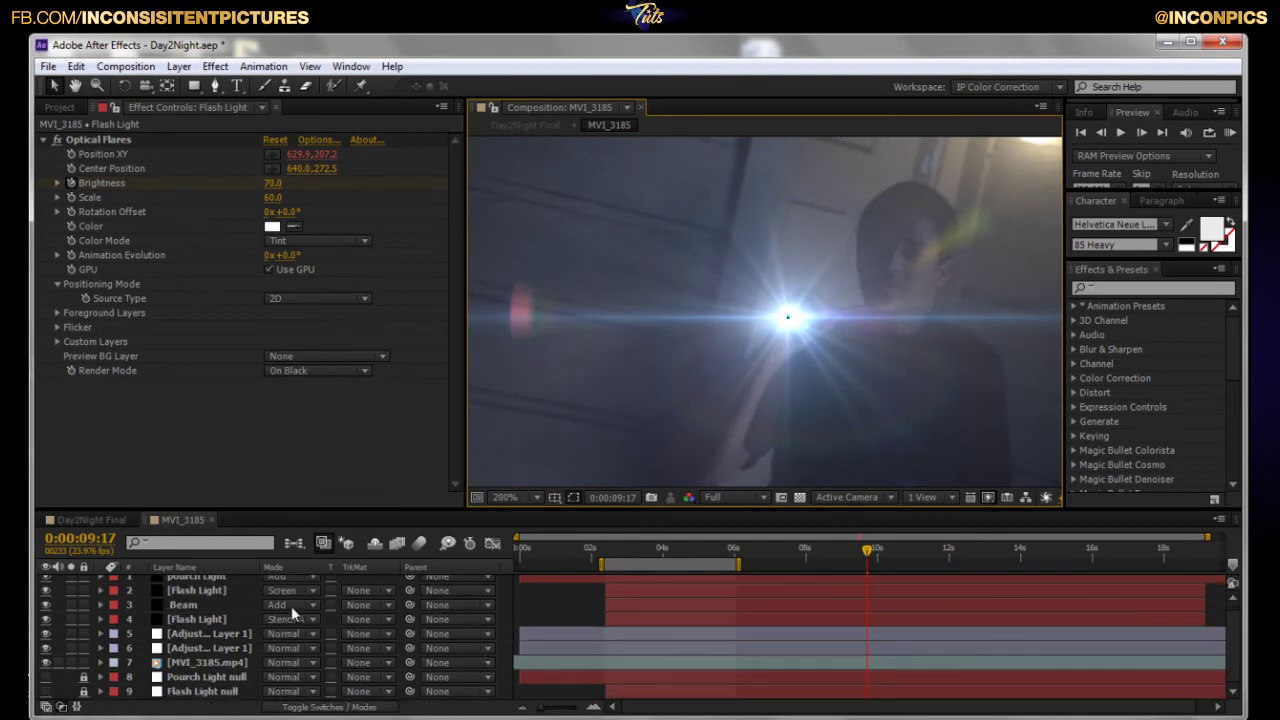
scroll(189, 596, "up", 1)
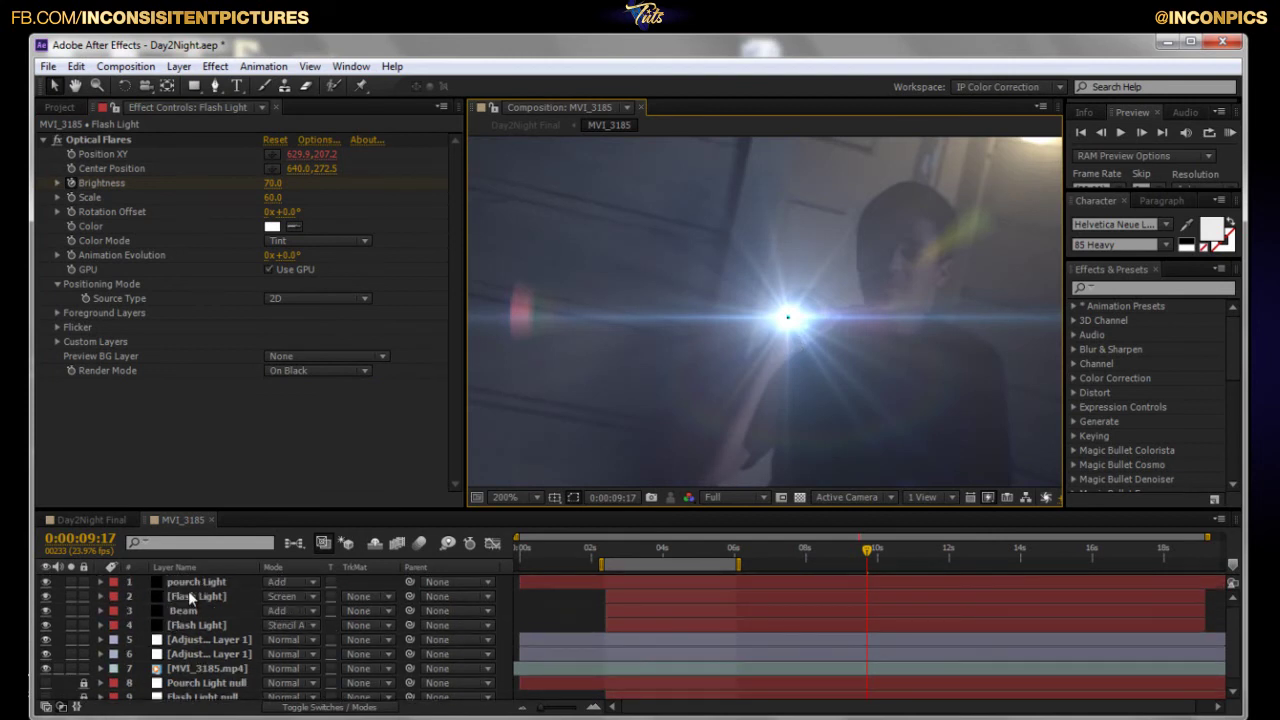
left_click(45, 611)
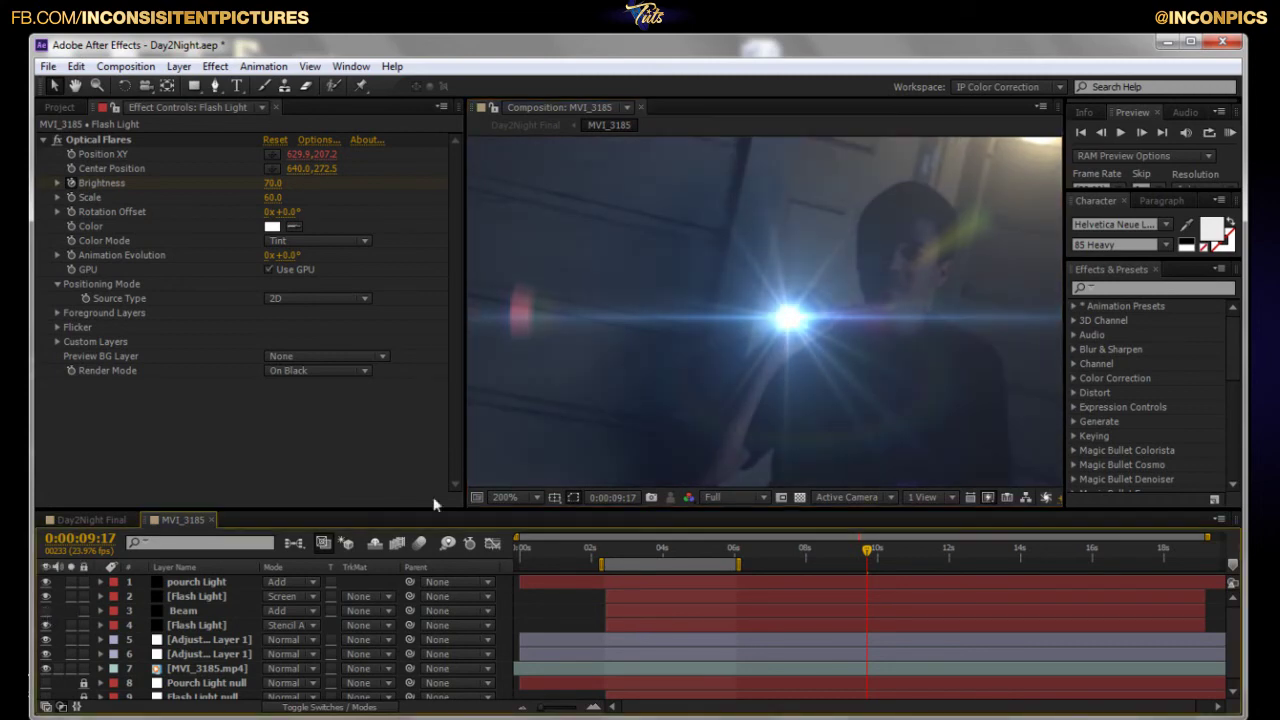
scroll(560, 383, "down", 2)
Compare Screen and Add blending on the Flash Light layer, ending on Add.
left_click(298, 598)
left_click(345, 301)
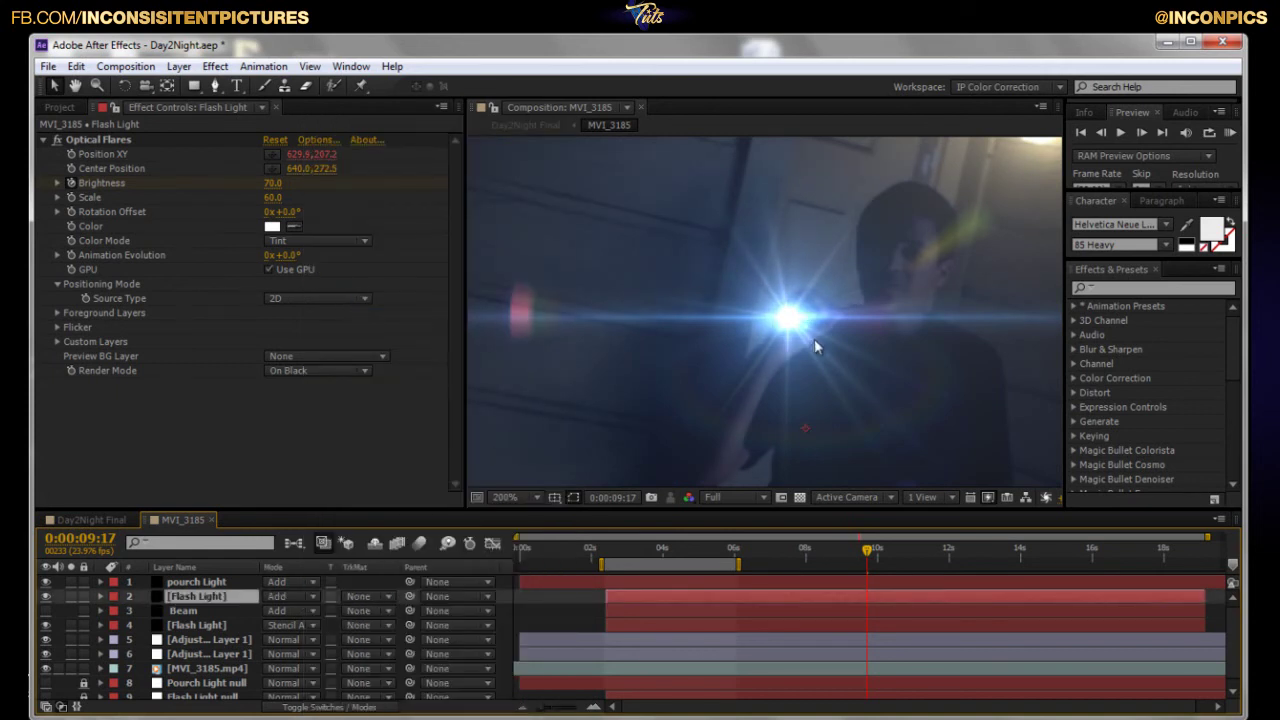
key("shift+equal")
key("shift+equal")
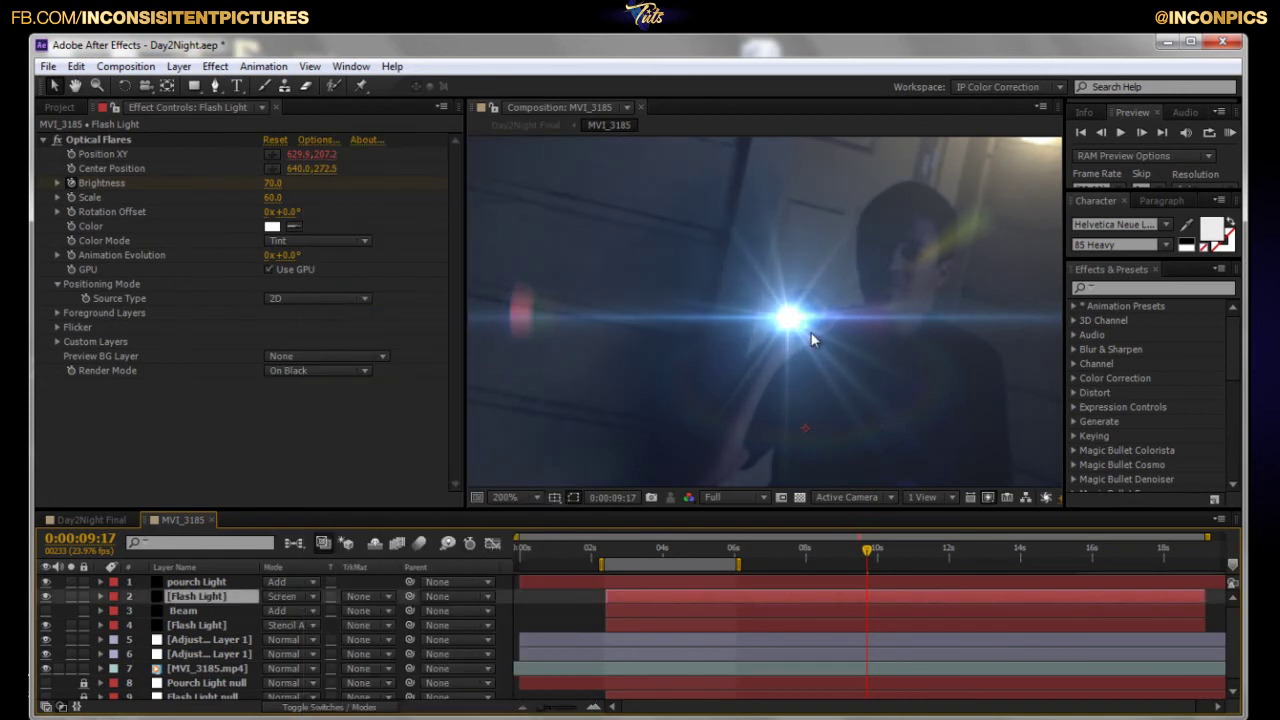
key("shift+minus")
key("shift+minus")
key("shift+equal")
key("shift+equal")
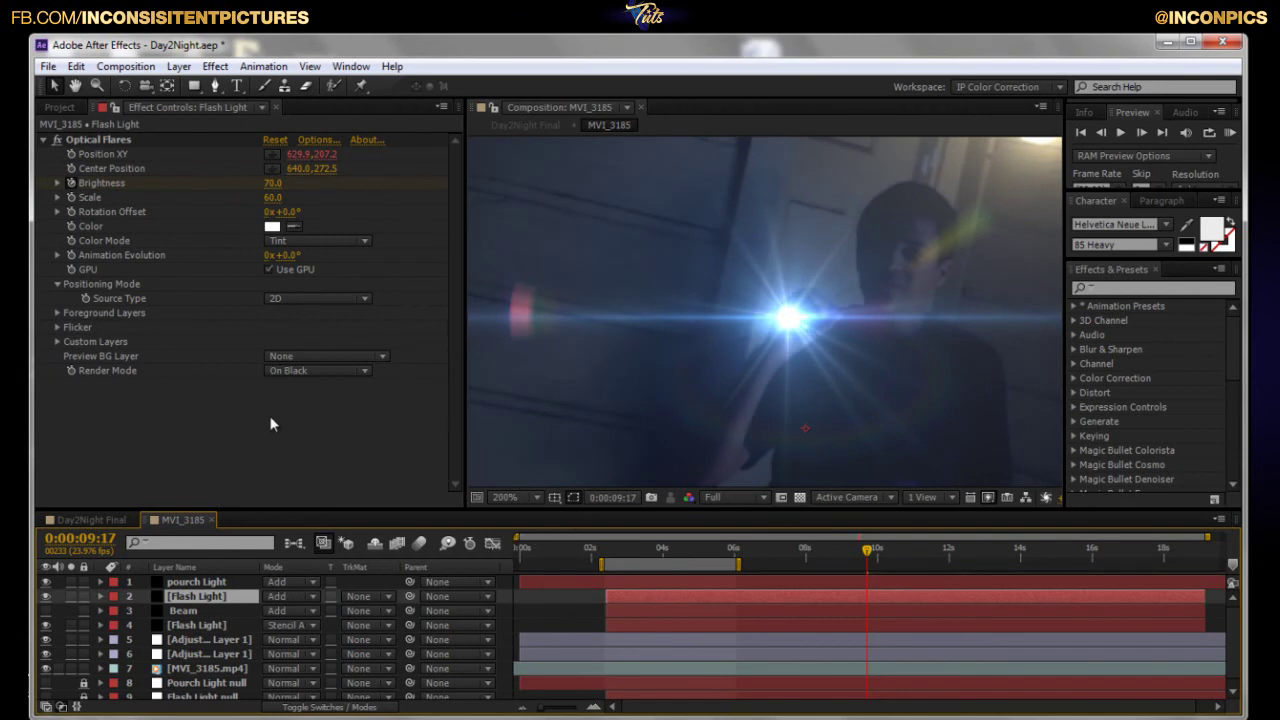
Set the Flash Light flare's Render Mode to On Transparent and zoom the viewer out to 50%.
left_click(318, 370)
left_click(310, 404)
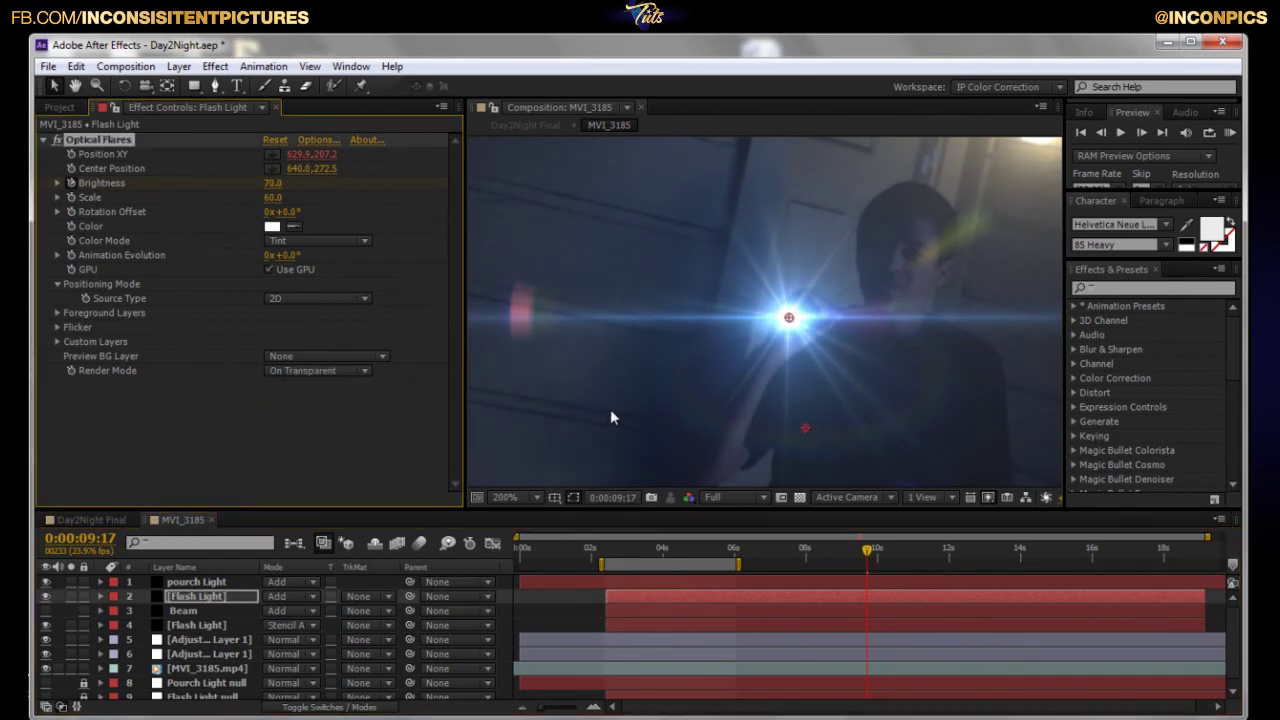
key("comma")
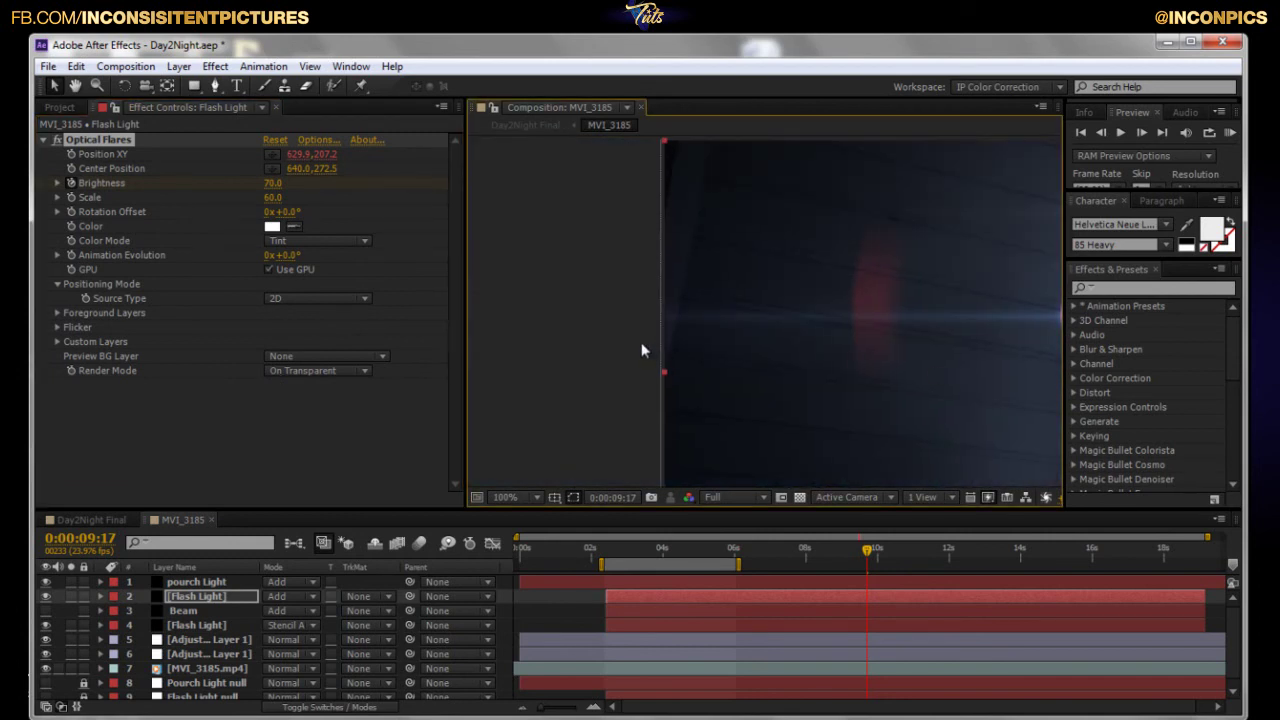
left_click(646, 363)
scroll(650, 350, "down", 1)
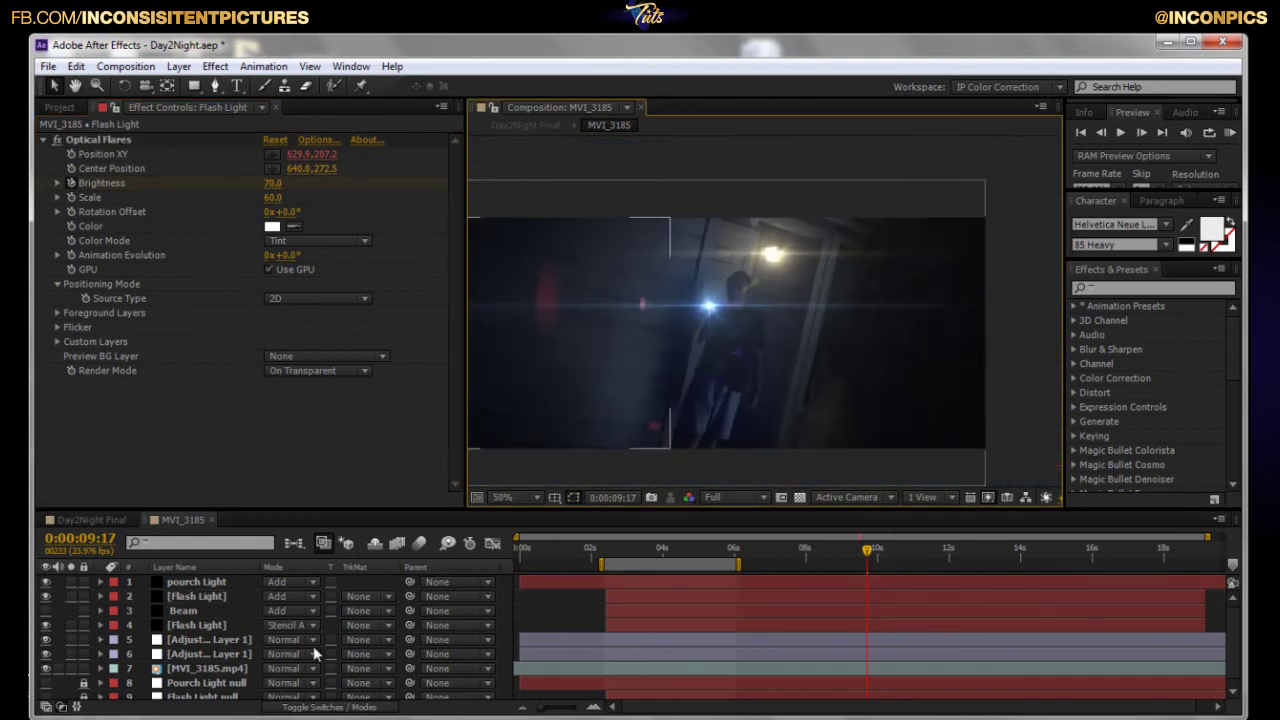
left_click(420, 451)
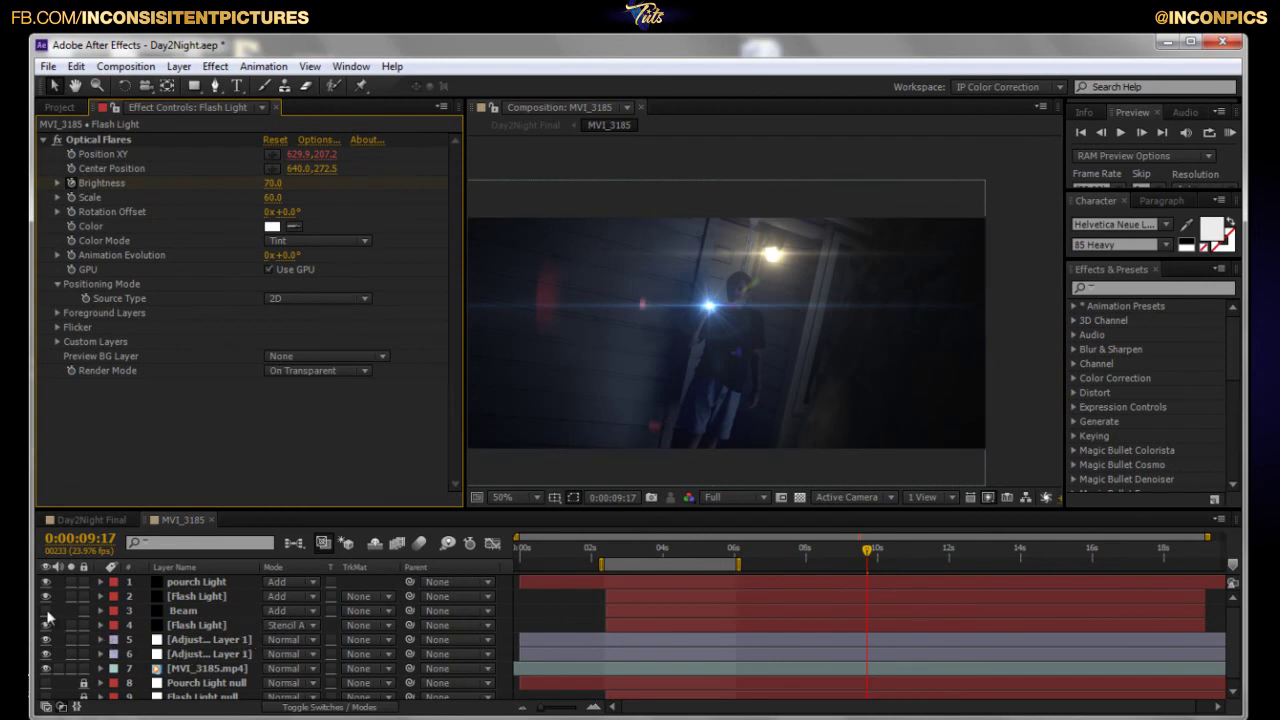
left_click(689, 430)
Jump to 0:00:04:13, stop the RAM preview, and maximize the MVI_3185 Composition panel at 100%.
left_click(683, 548)
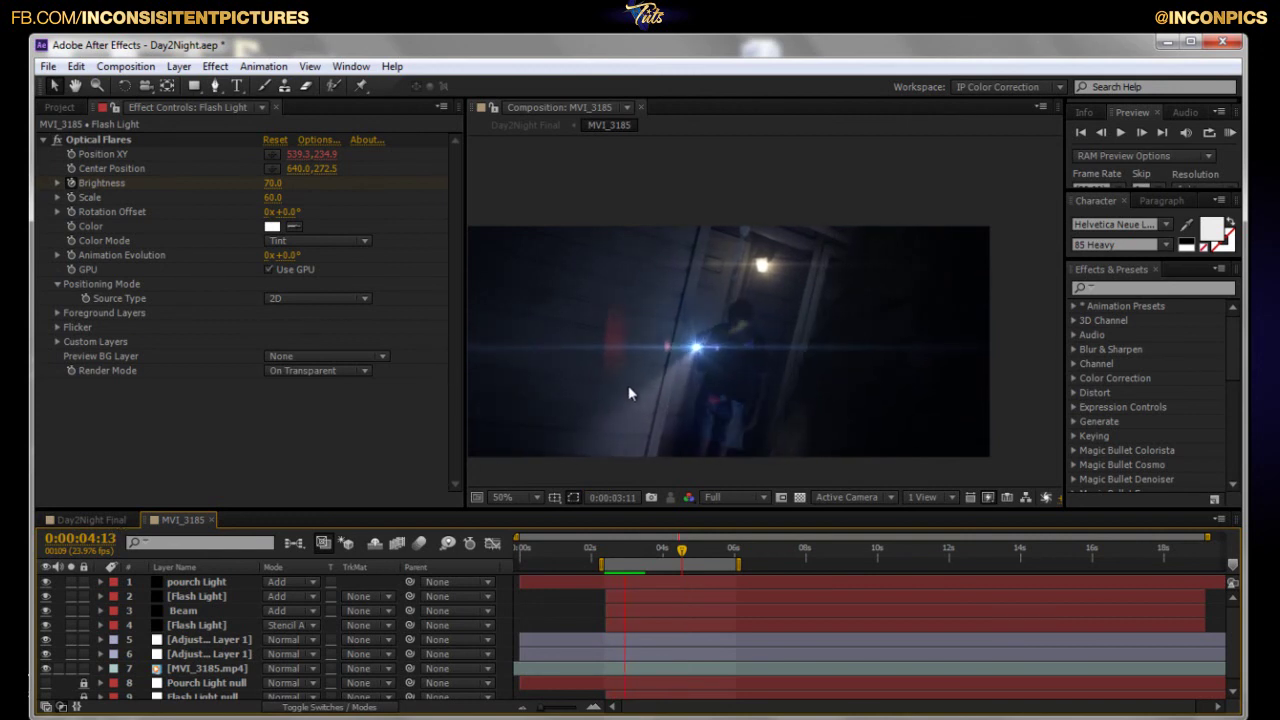
left_click(754, 352)
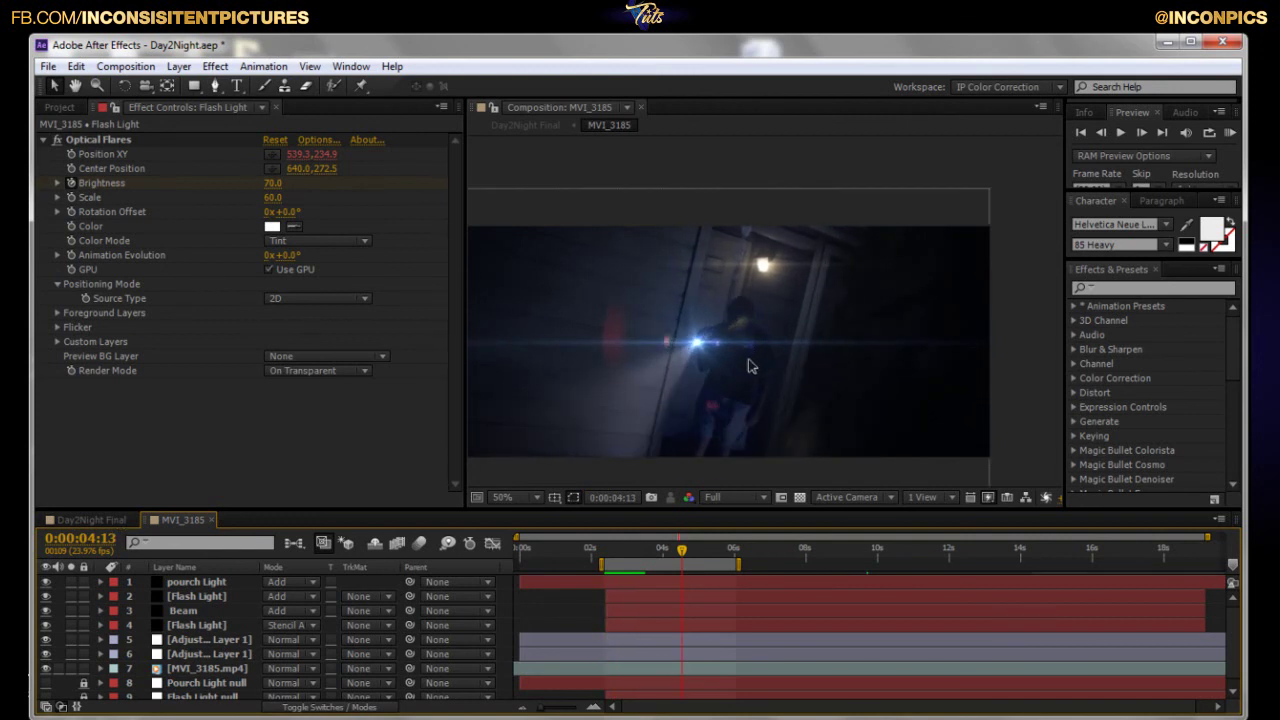
key("grave")
scroll(677, 434, "up", 2)
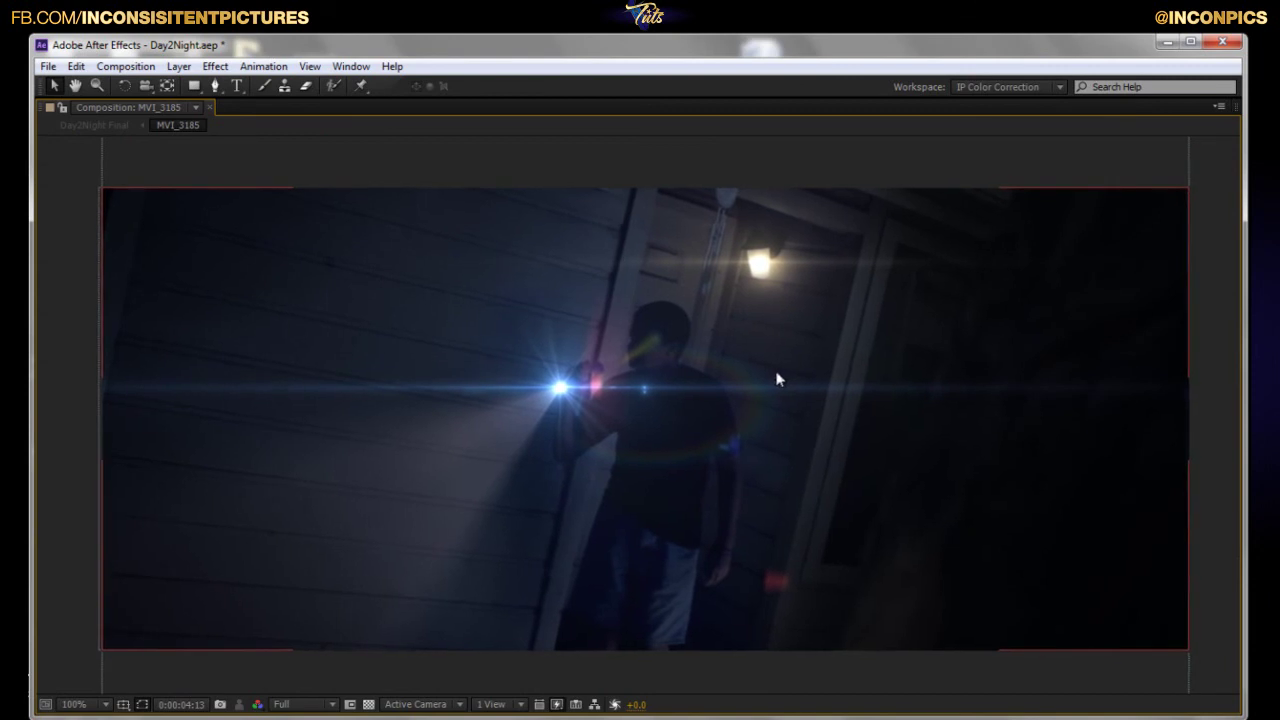
Play and stop the full-screen RAM preview of the night porch shot, reaching 0:00:04:01.
key("space")
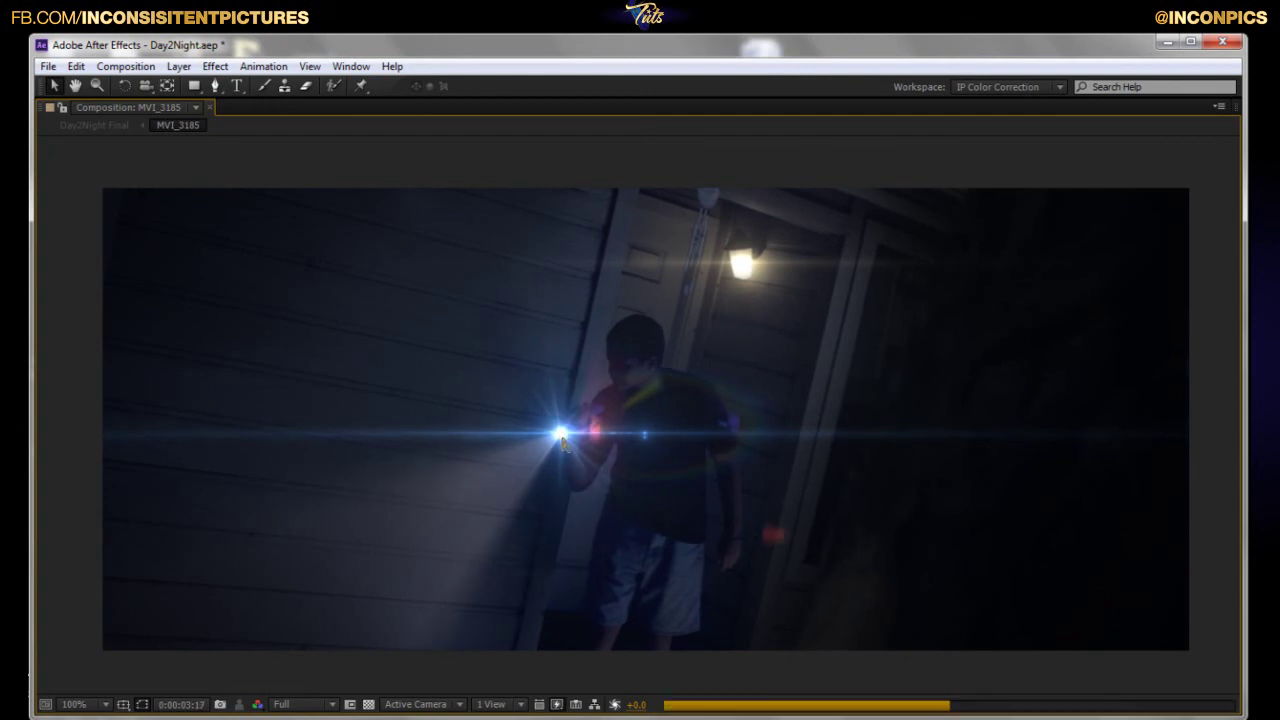
key("space")
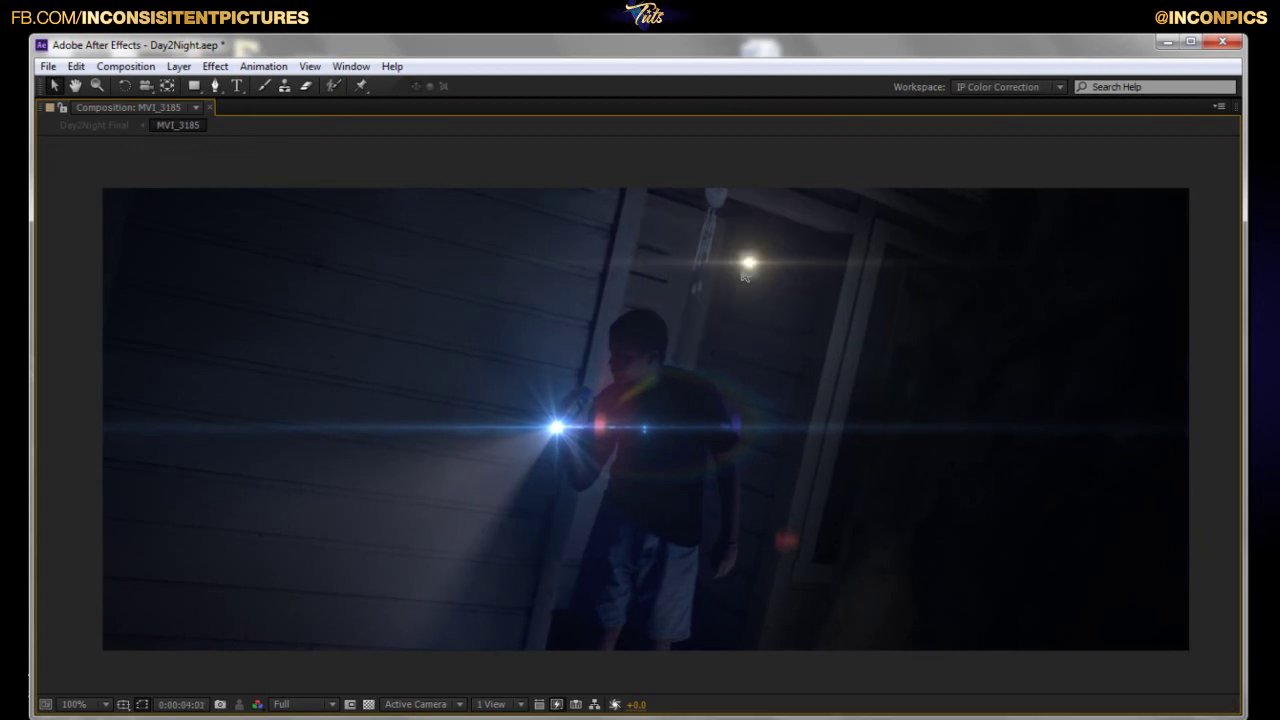
key("space")
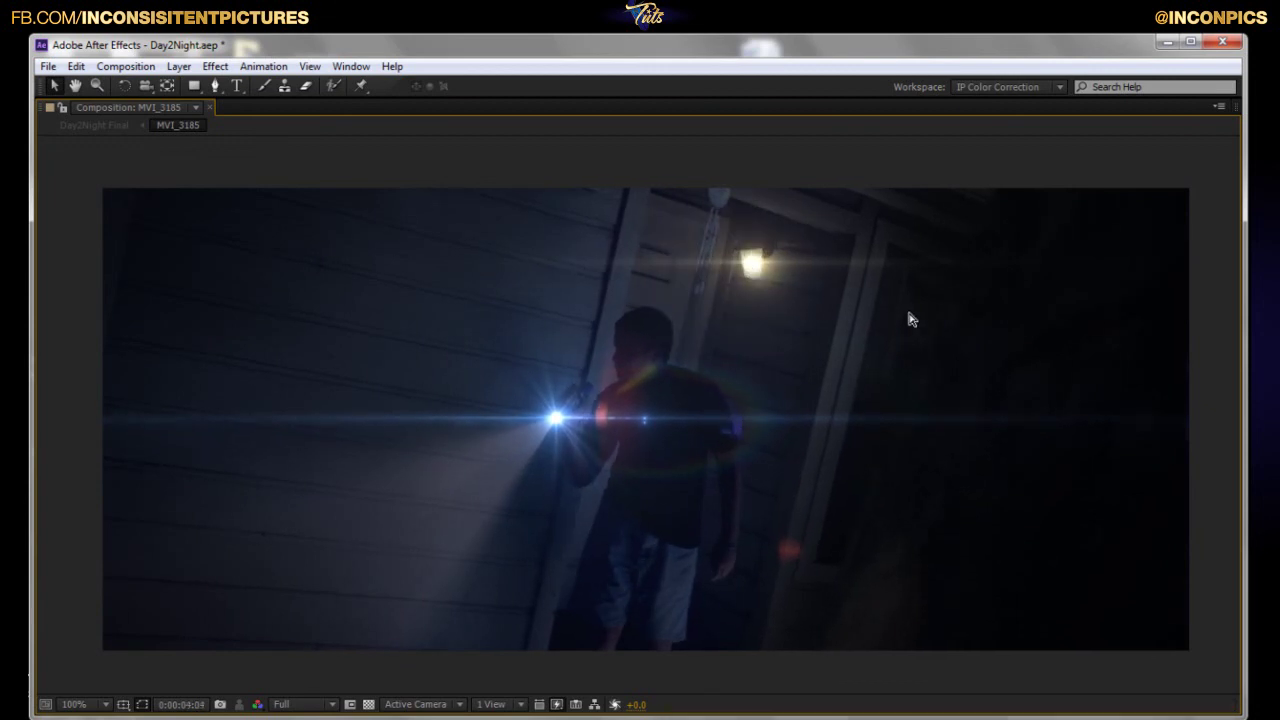